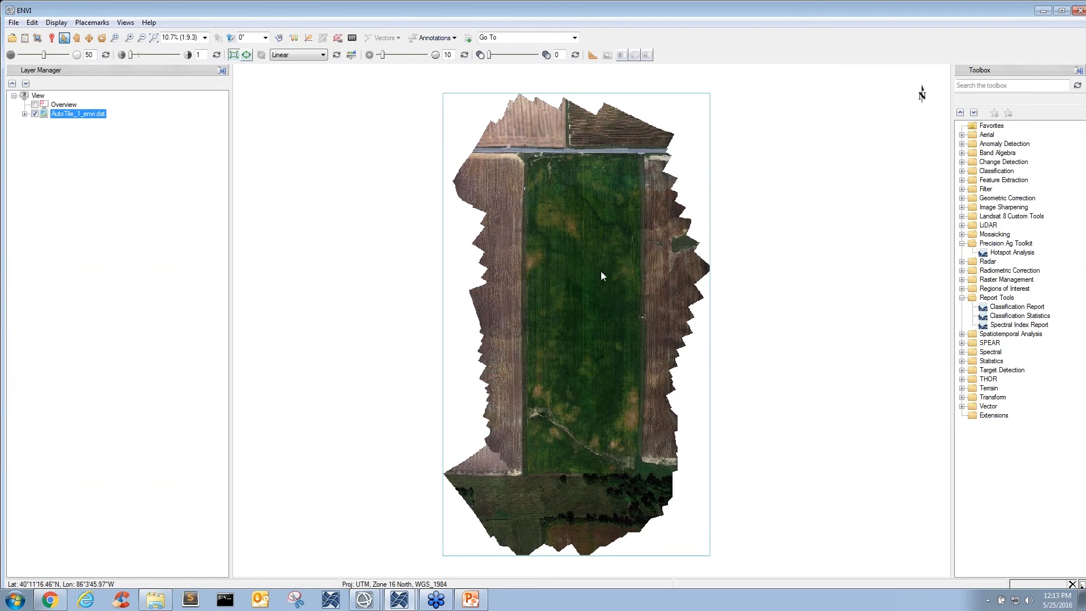
- Find the QUick Atmospheric Correction (QUAC) tool and start it with AutoTile_1_envi.dat as the input raster
left_click_drag(602, 272, 579, 280)
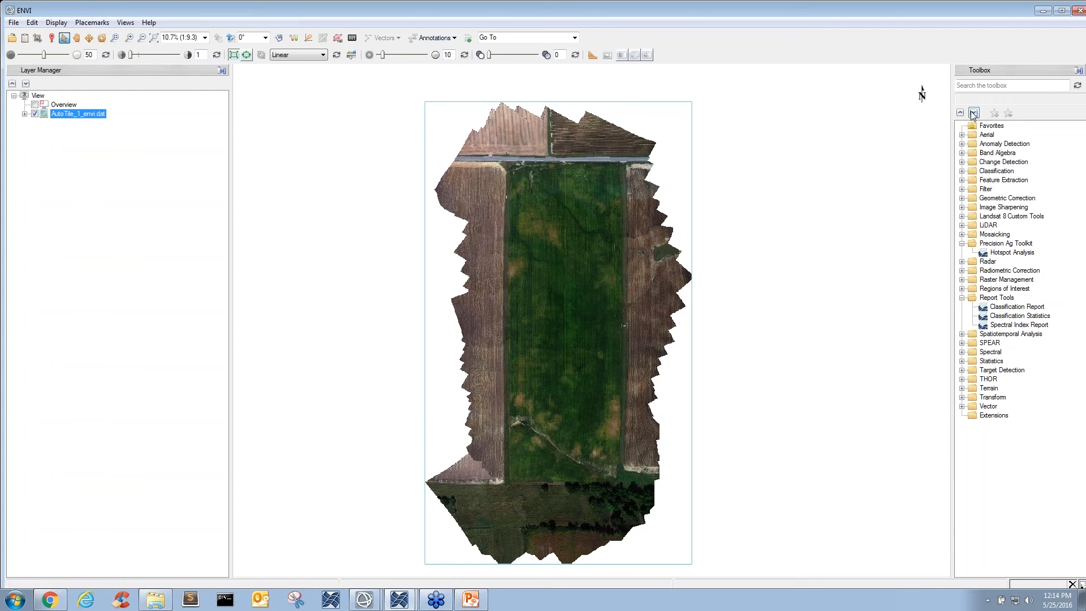
left_click(1007, 86)
type("quac")
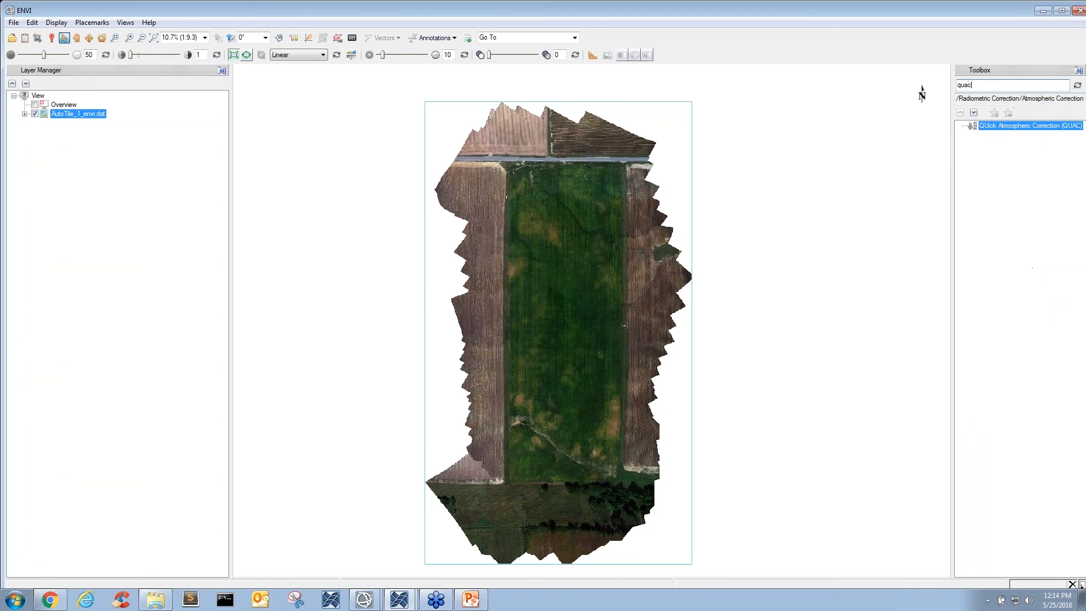
double_click(1031, 126)
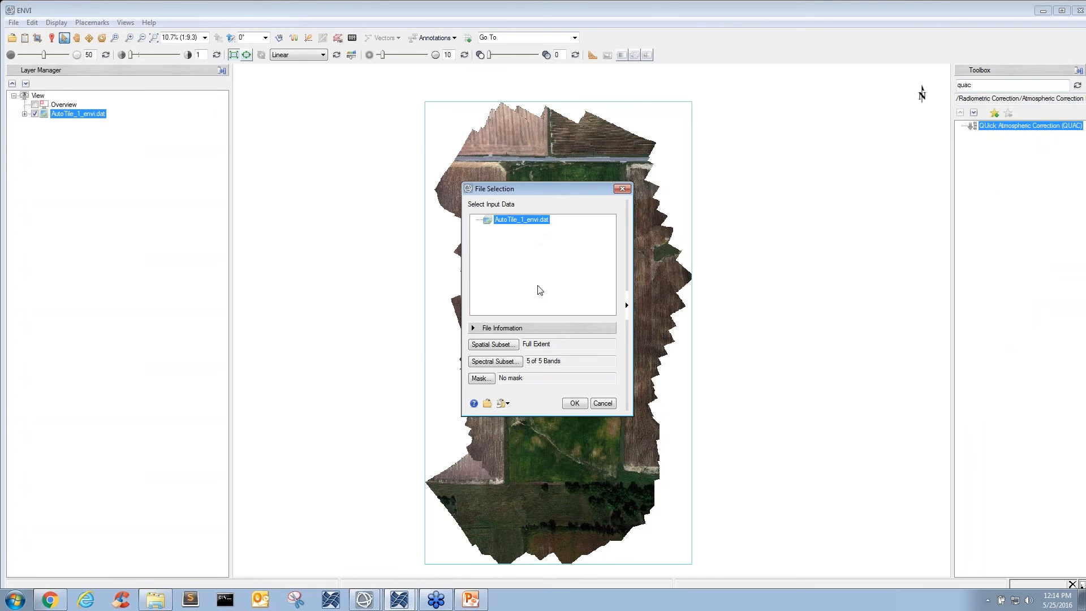
left_click(575, 403)
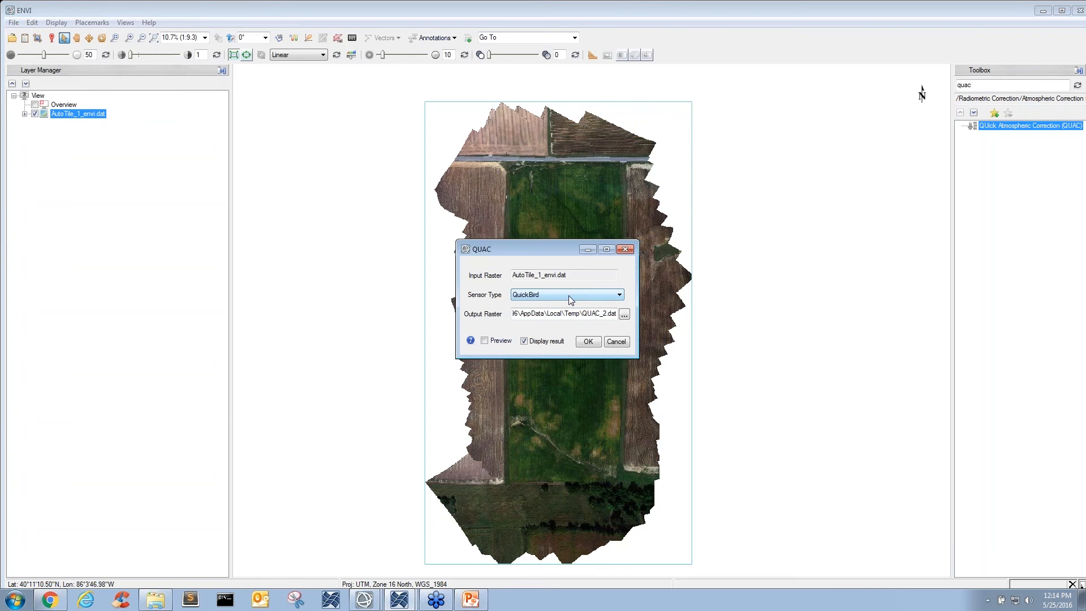
- Set the QUAC sensor type to Generic / Unknown Sensor and run the atmospheric correction
left_click(568, 295)
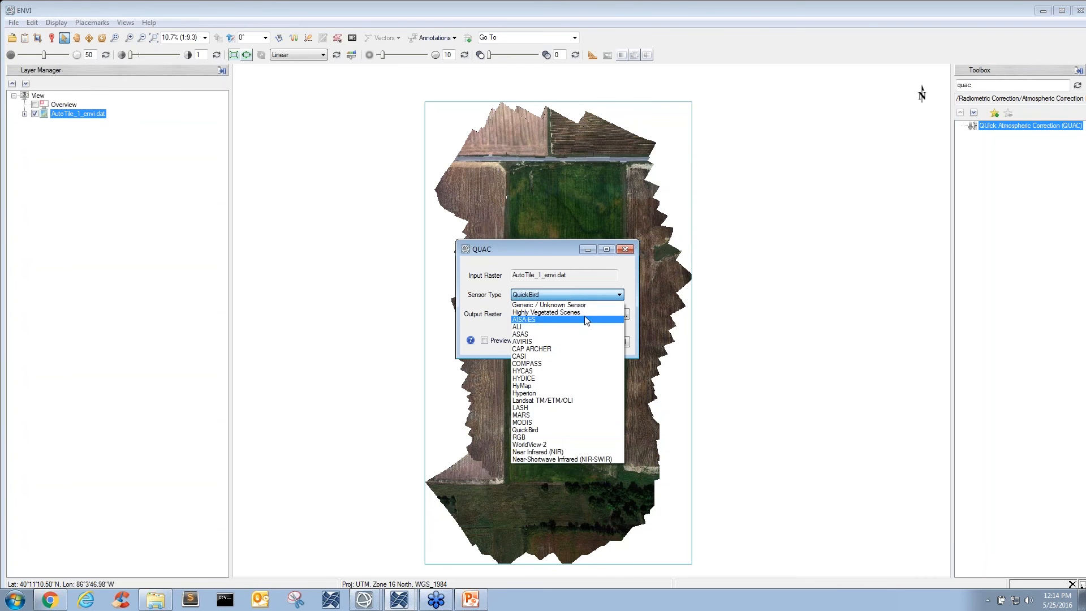
left_click(585, 306)
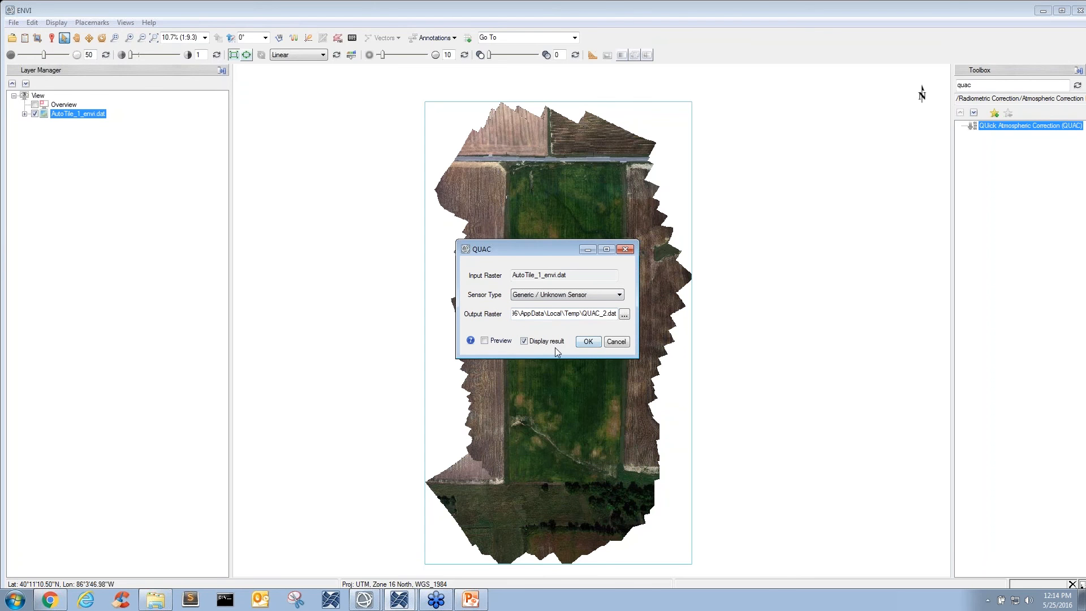
left_click(589, 344)
left_click(589, 343)
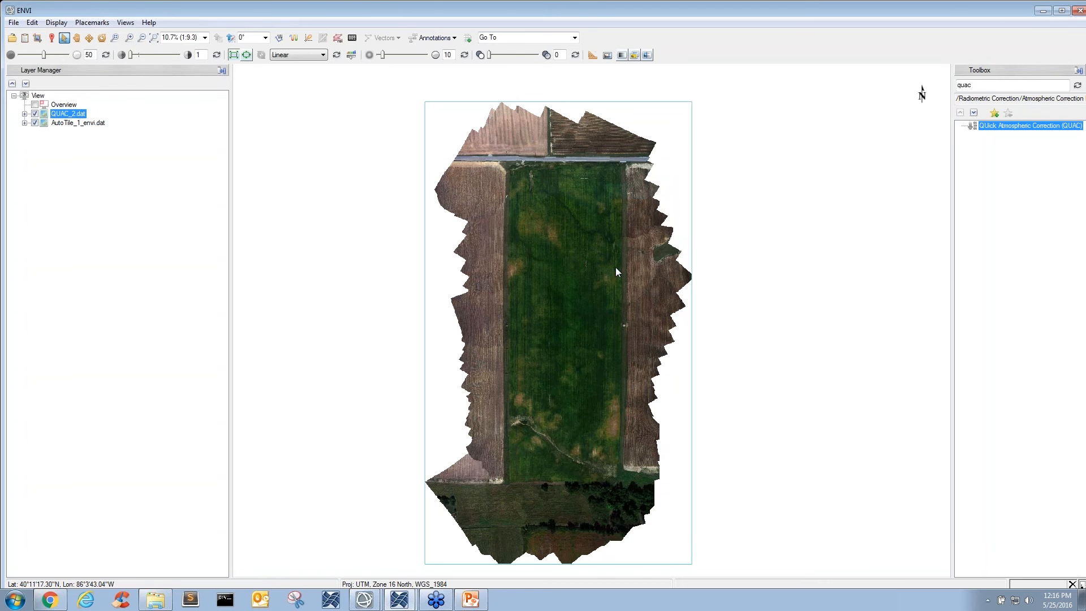
- Clear the toolbox search and move the QUAC_2.dat layer above the naip_basemap.dat layer
double_click(978, 85)
key("BackSpace")
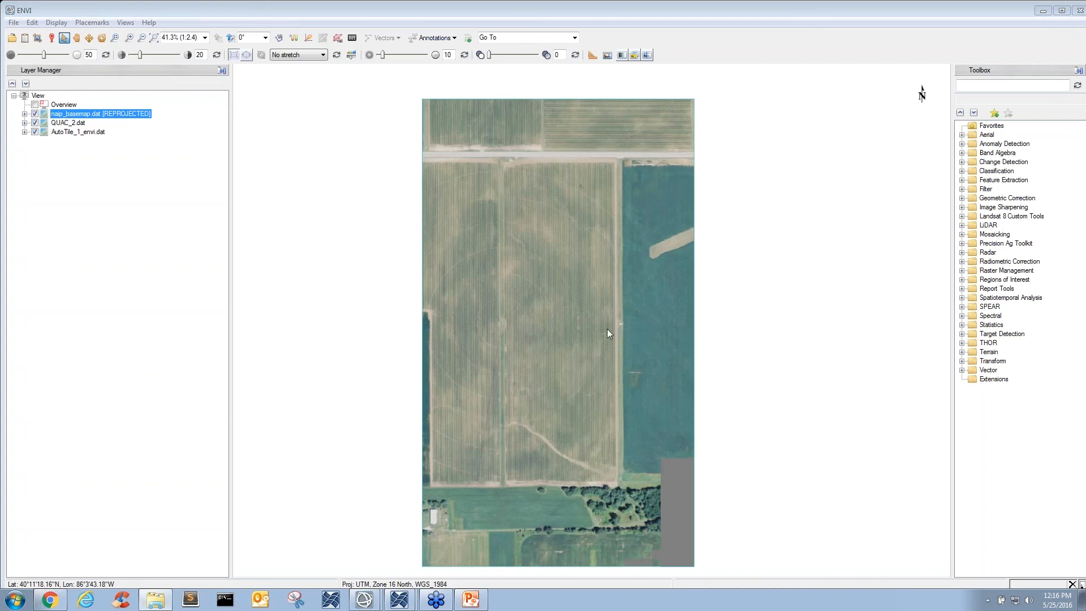
left_click_drag(612, 331, 607, 312)
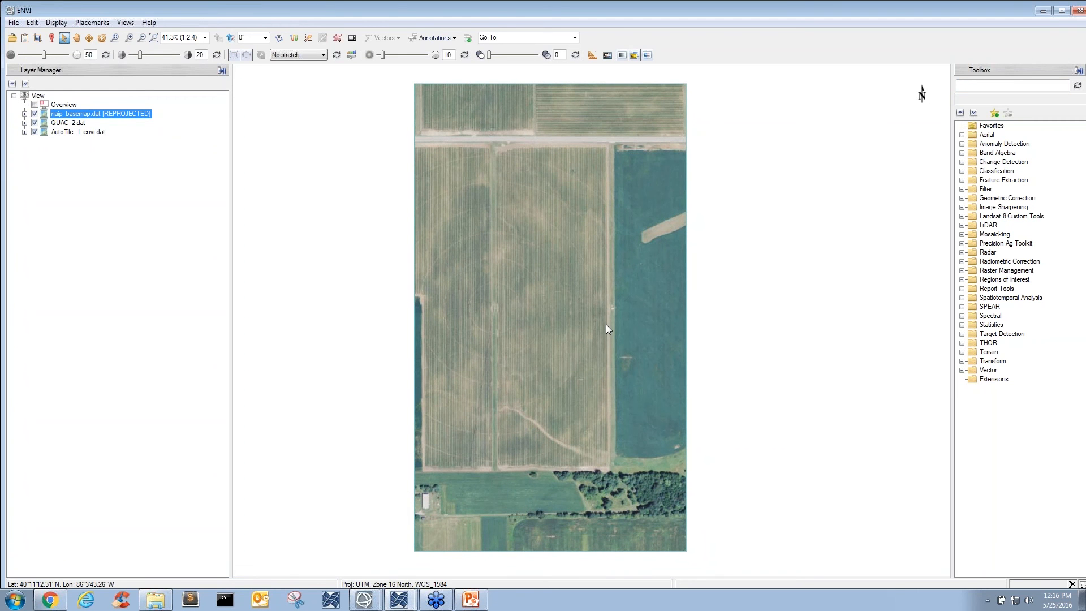
left_click_drag(592, 302, 599, 303)
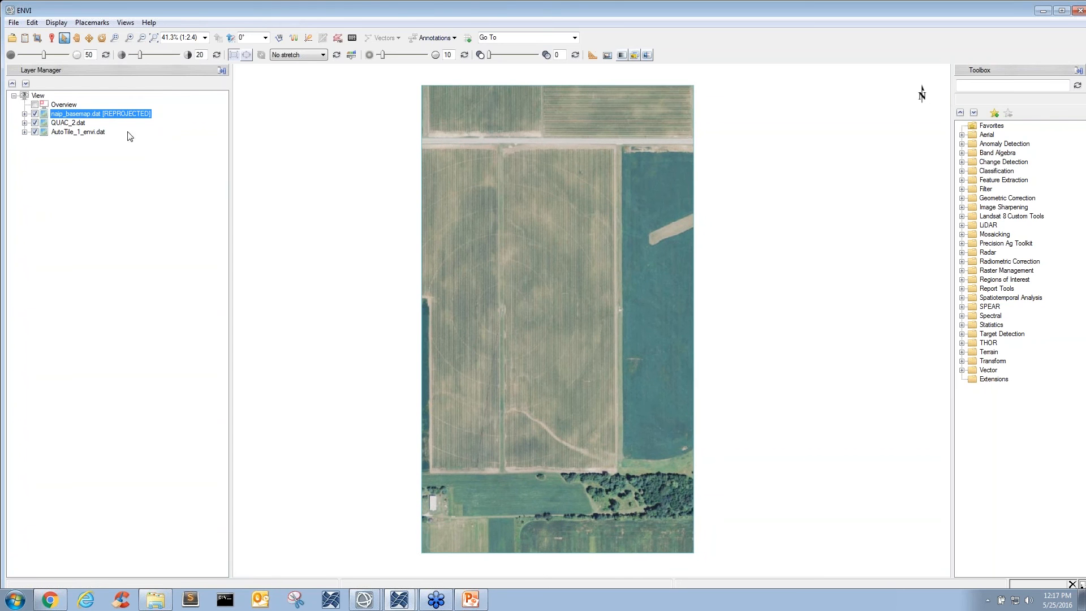
left_click_drag(64, 126, 67, 112)
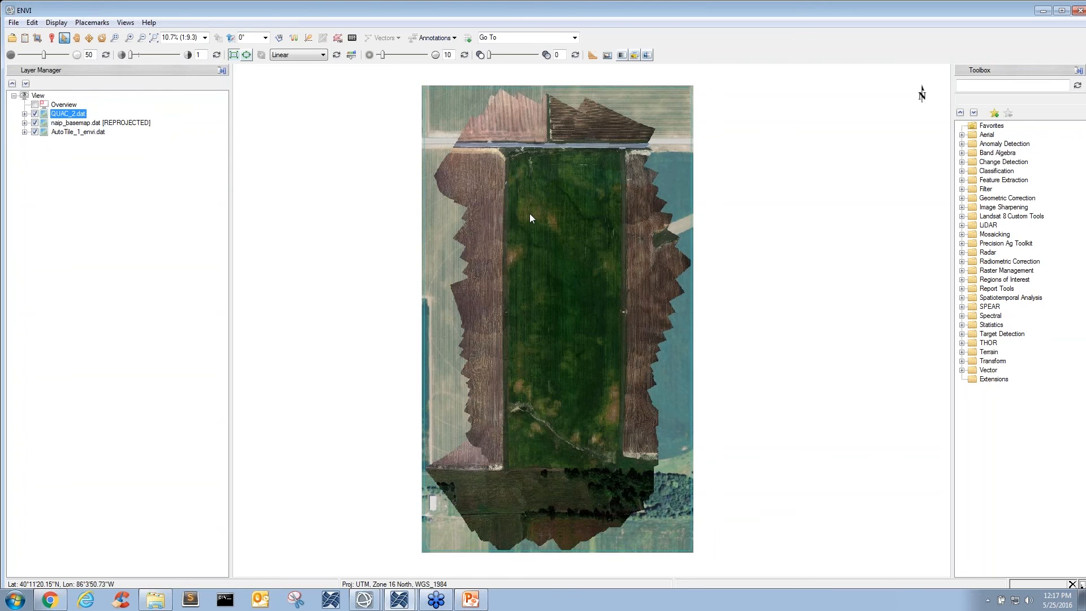
left_click_drag(529, 213, 538, 212)
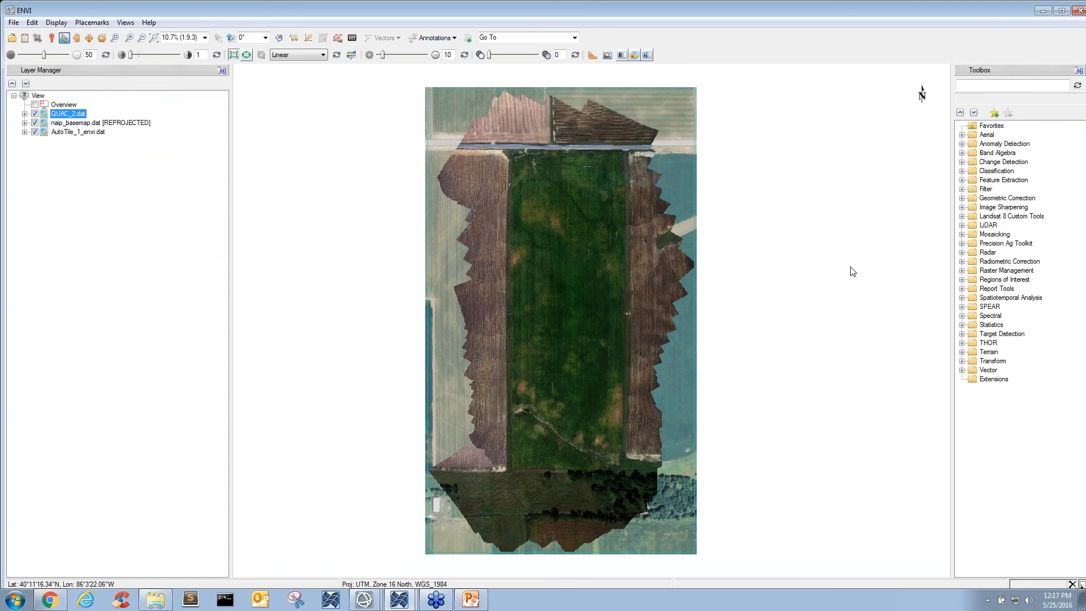
- Search the toolbox for "image reg" and launch the Image Registration Workflow
left_click(994, 83)
type("image")
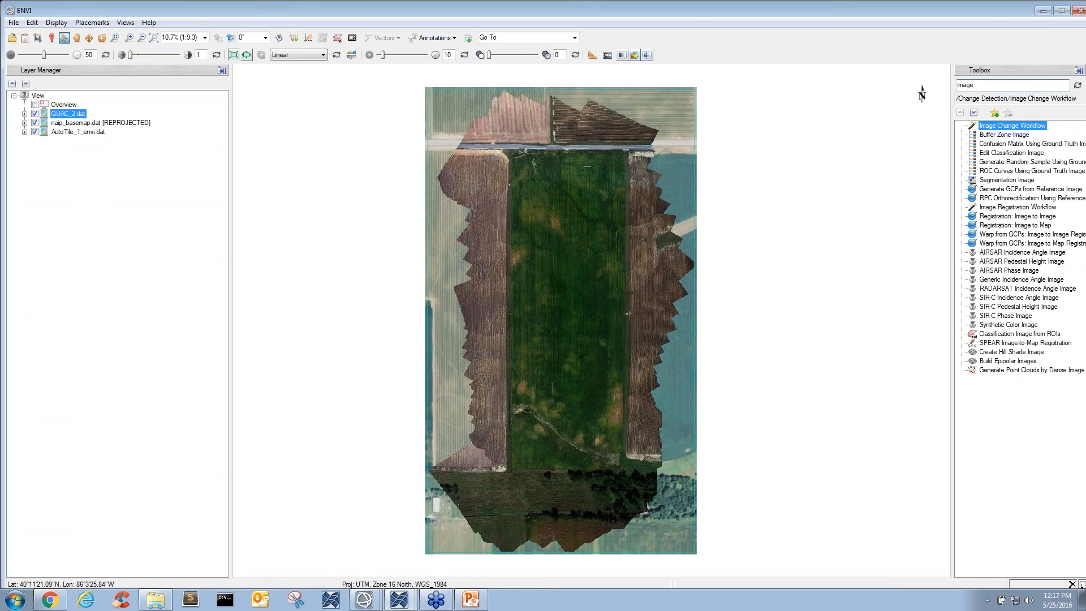
type(" reg")
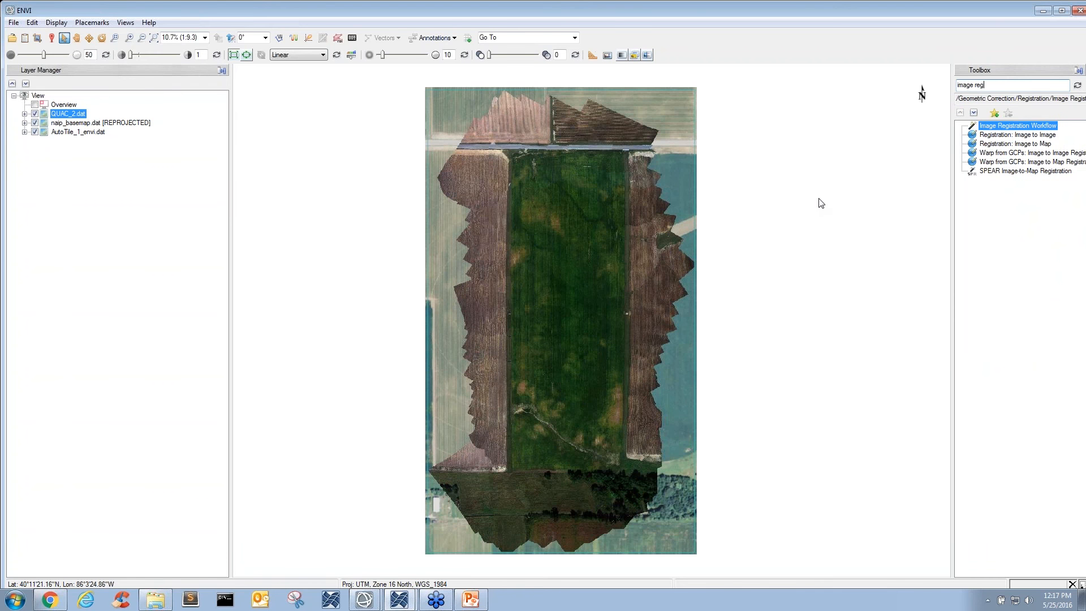
double_click(993, 129)
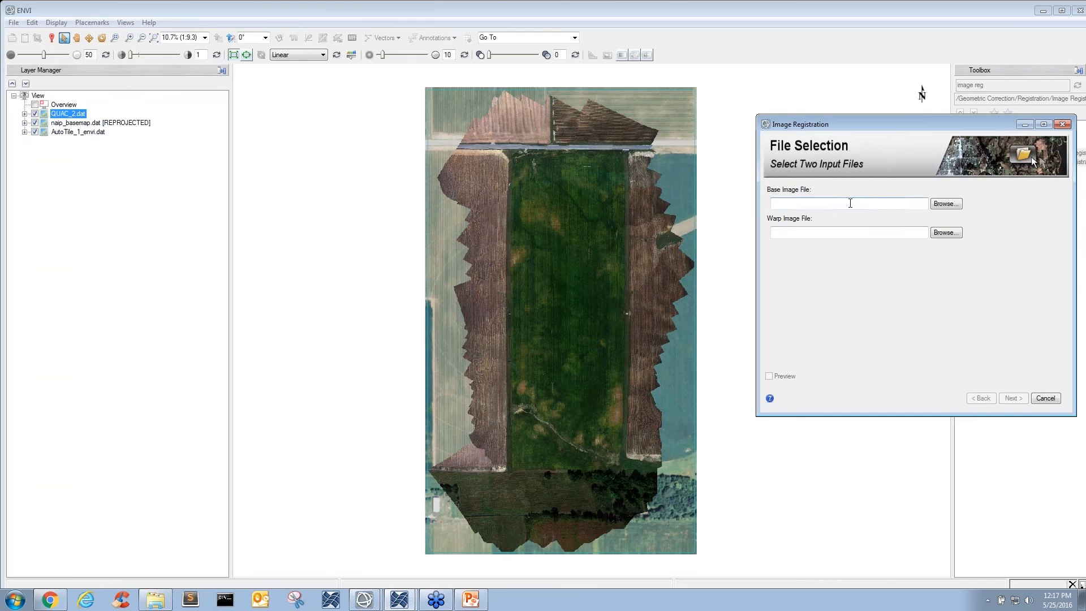
- Choose naip_basemap.dat as the base image and QUAC_2.dat as the warp image, and proceed to tie point generation
left_click(950, 204)
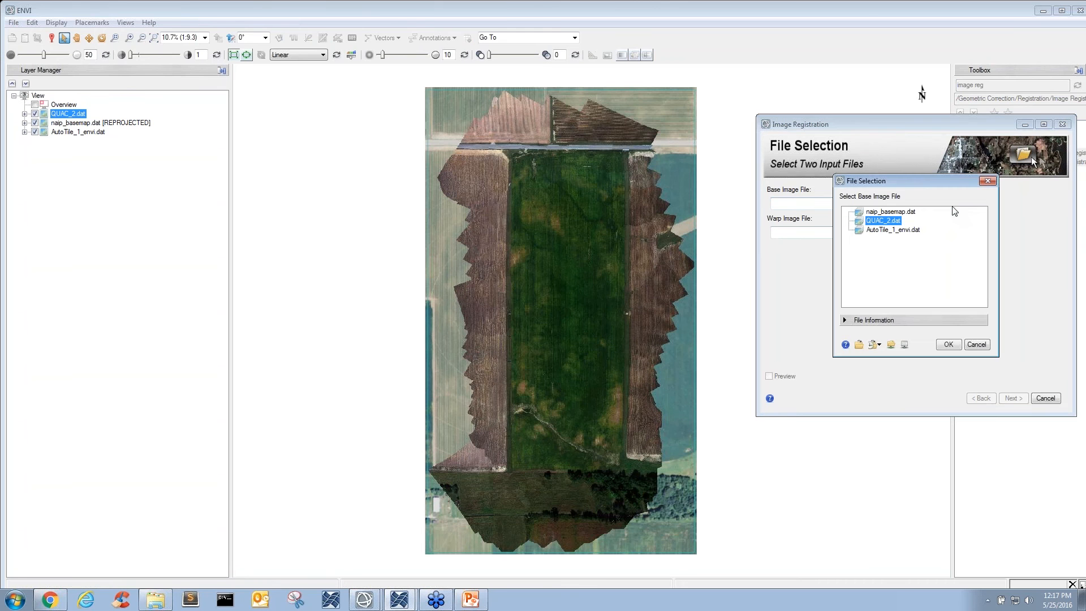
double_click(908, 213)
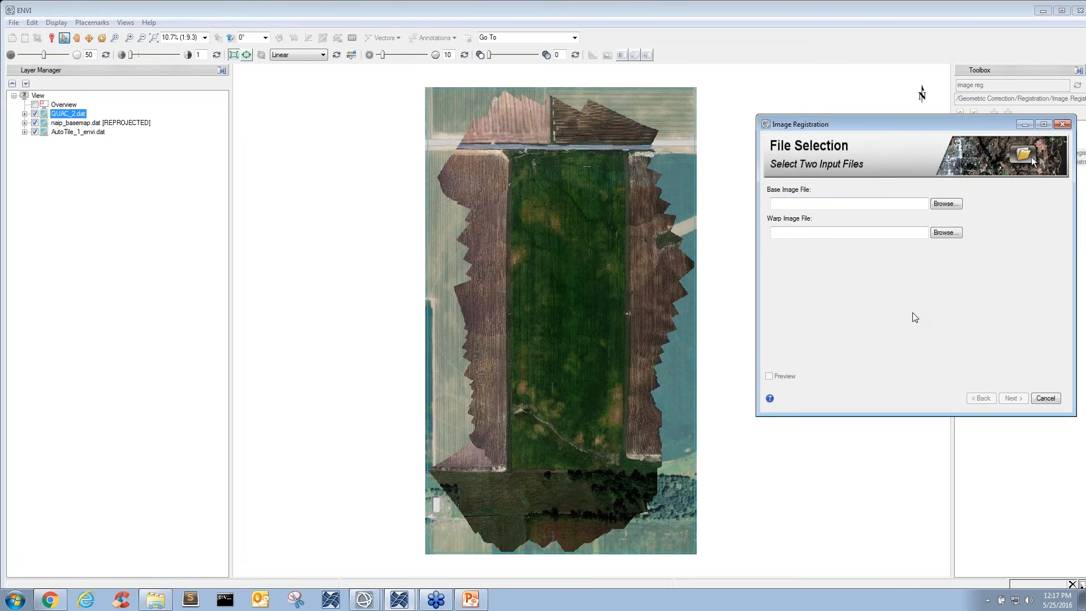
left_click(955, 233)
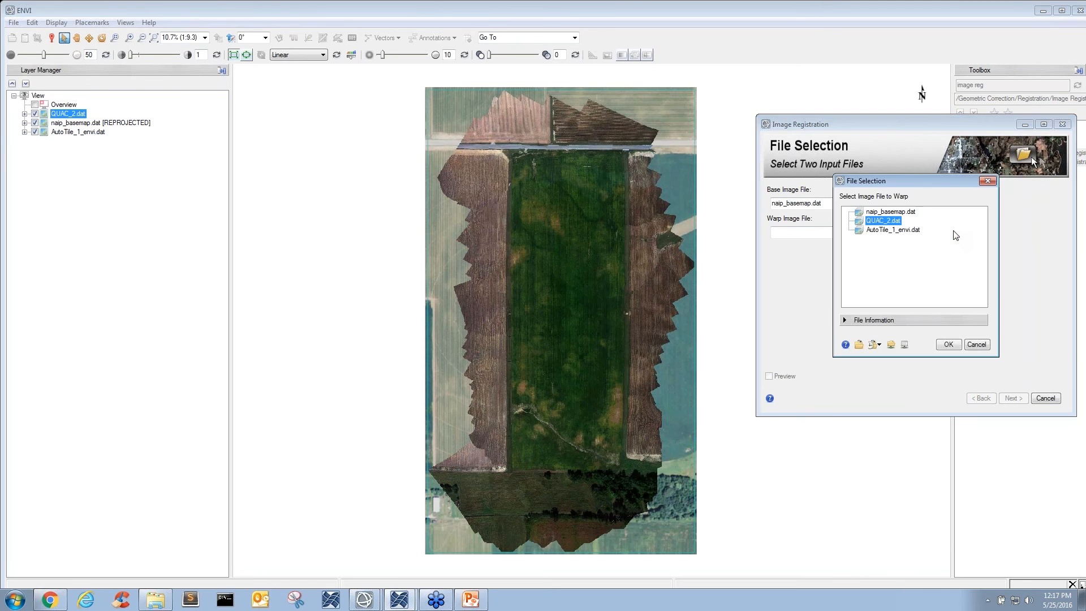
double_click(891, 222)
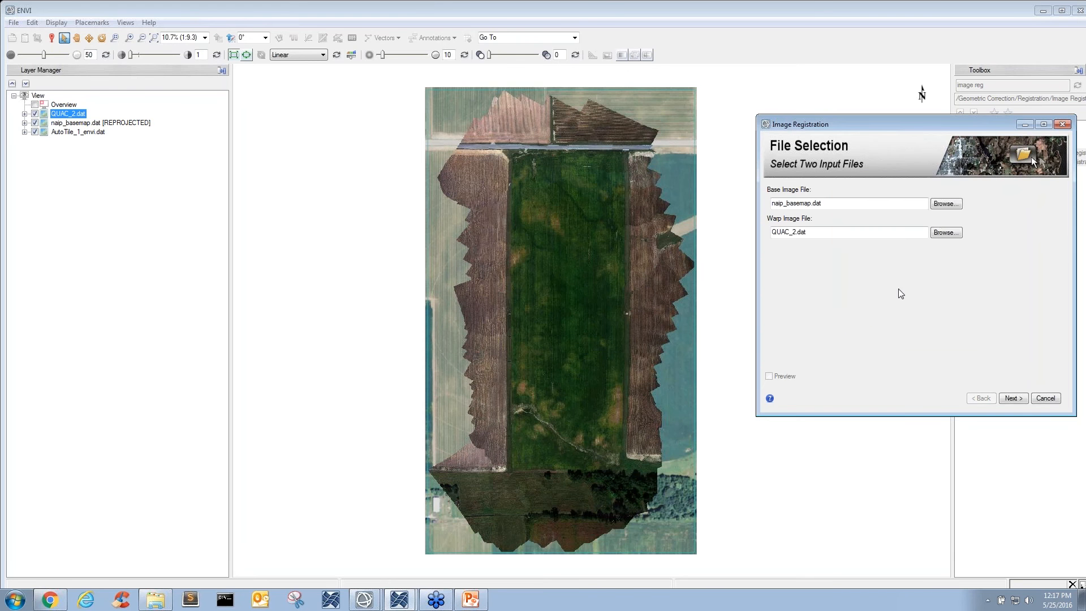
left_click(1014, 399)
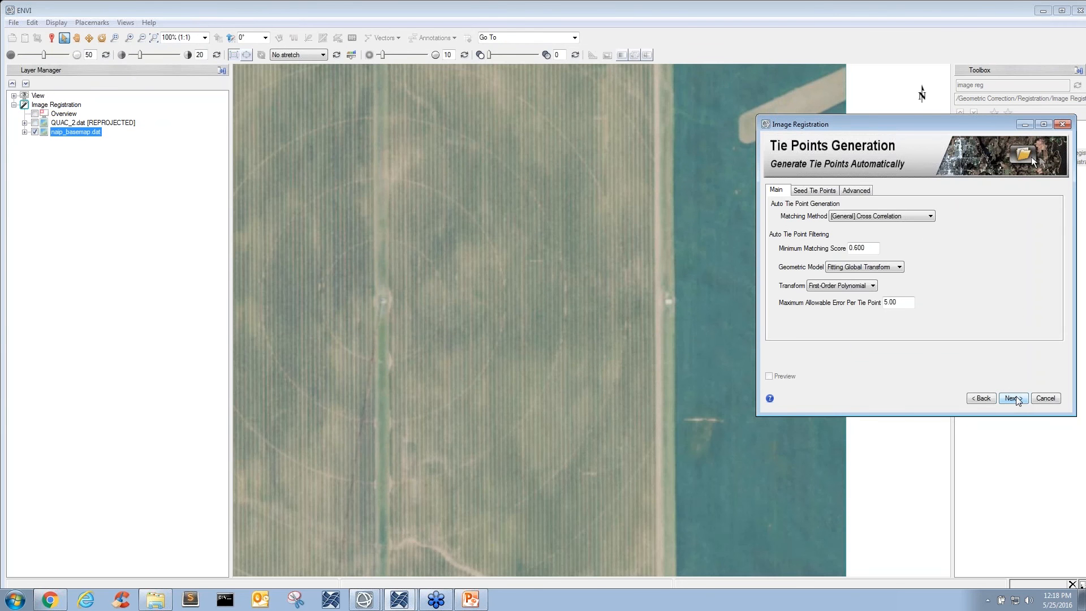
- Set the tie point matching method to [Cross-Modality] Mutual Information and the transform to RST
left_click_drag(488, 148, 508, 202)
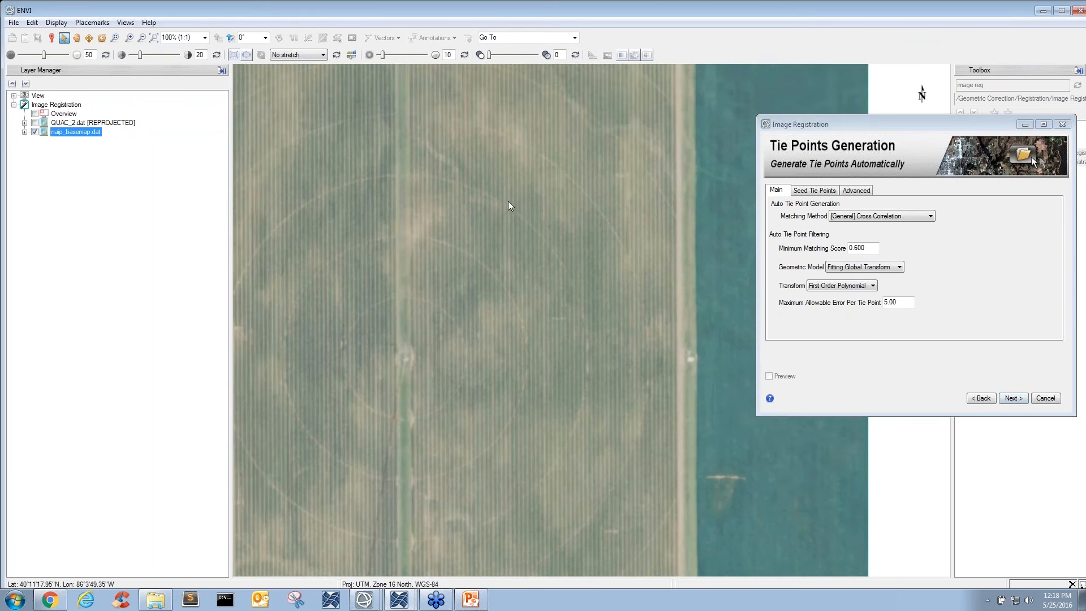
scroll(508, 201, "down", 2)
scroll(516, 141, "down", 2)
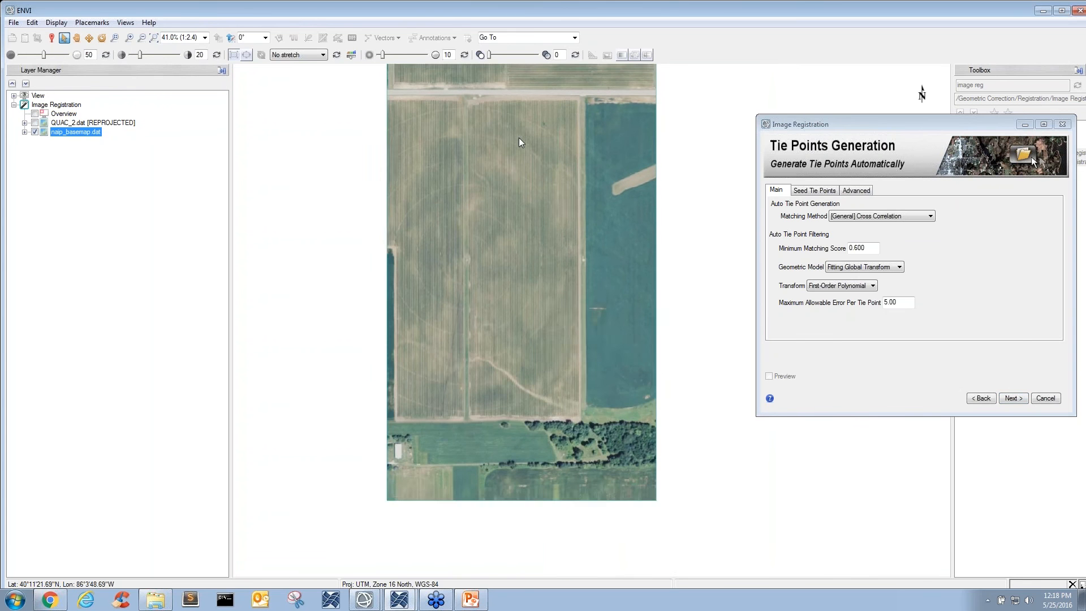
left_click_drag(520, 142, 543, 195)
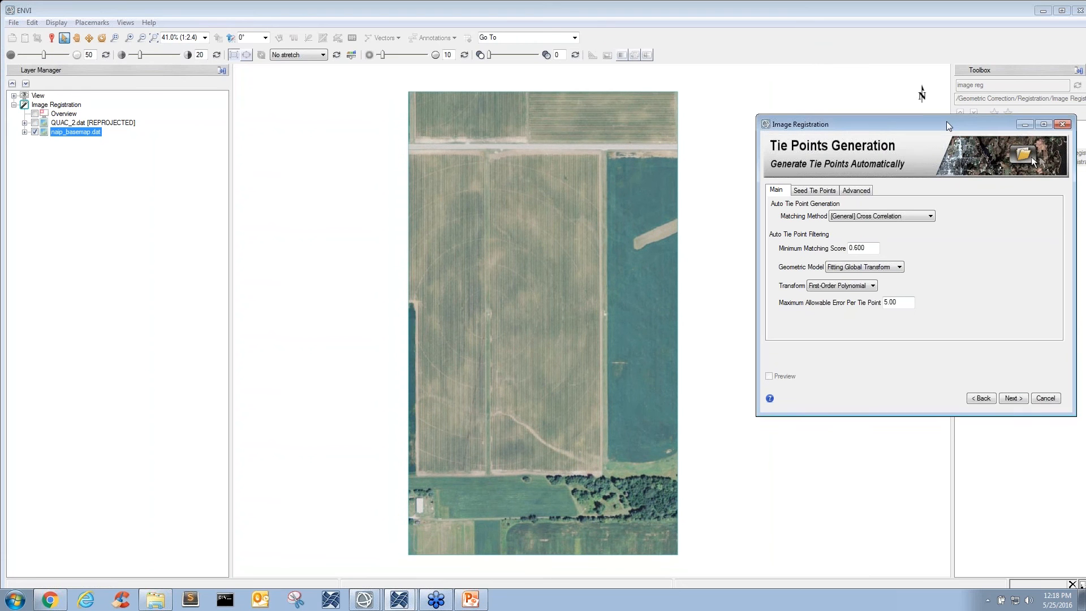
left_click_drag(945, 121, 908, 130)
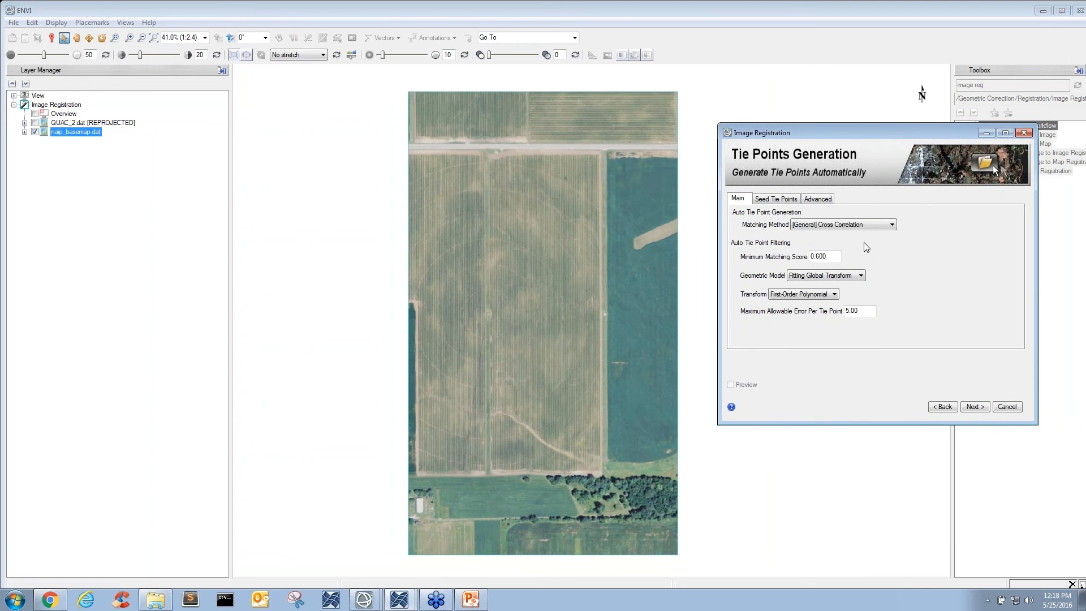
left_click(883, 226)
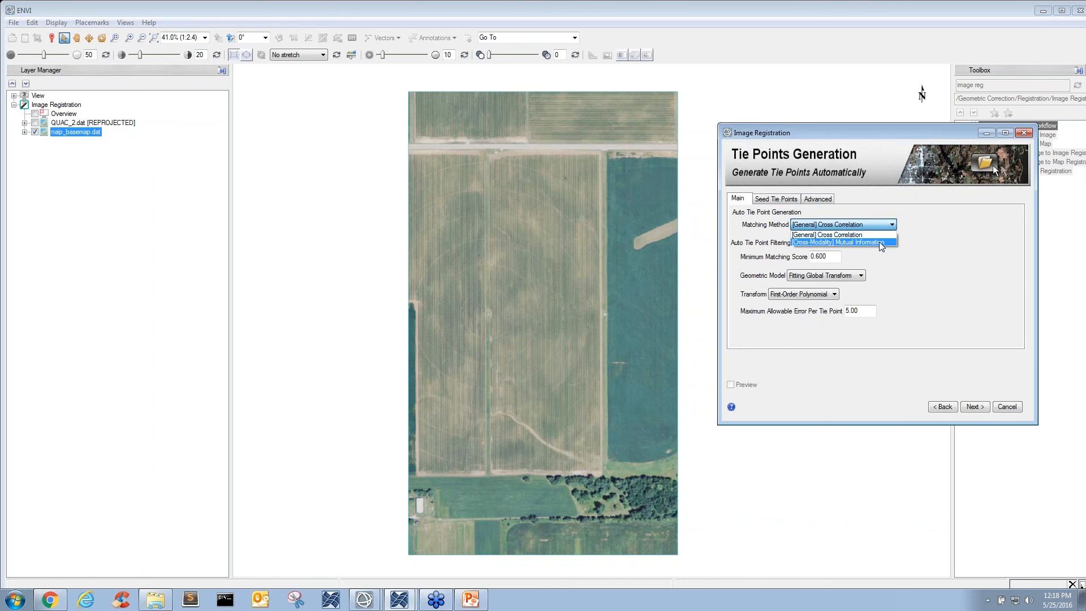
left_click(878, 242)
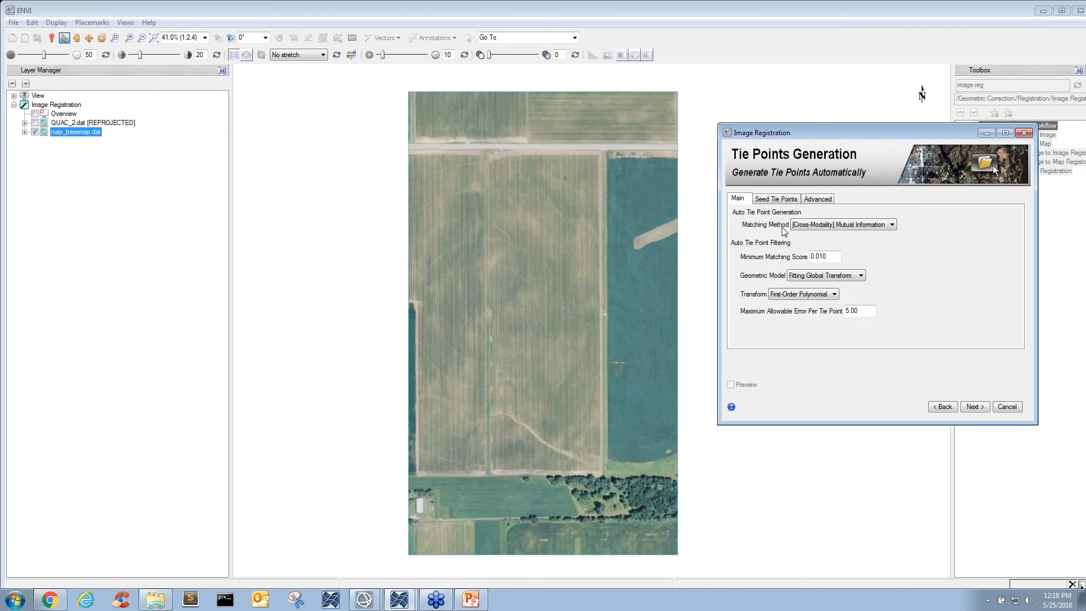
left_click(823, 297)
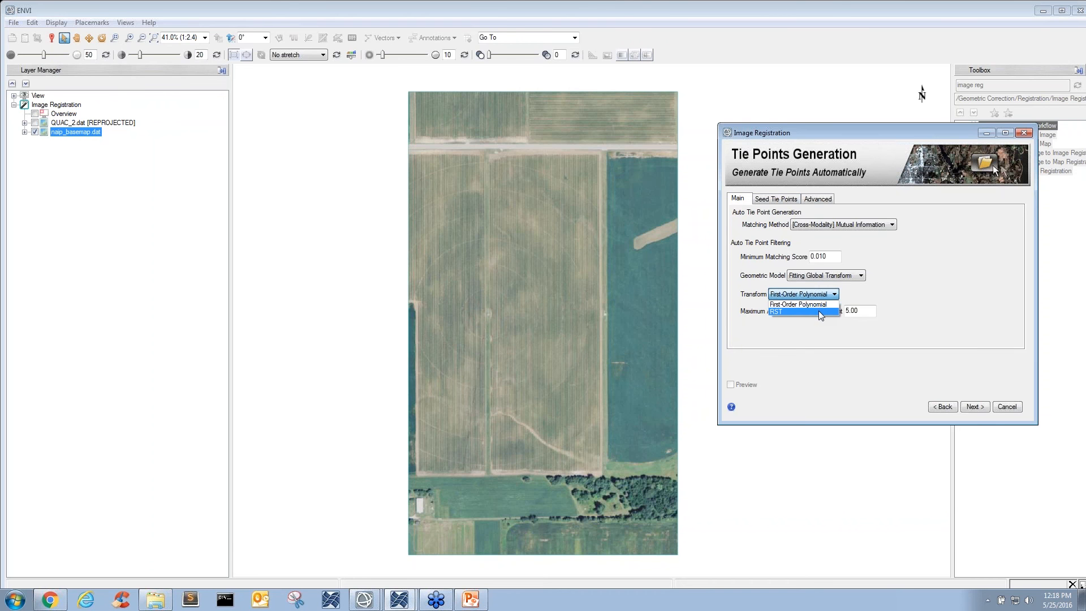
left_click(819, 311)
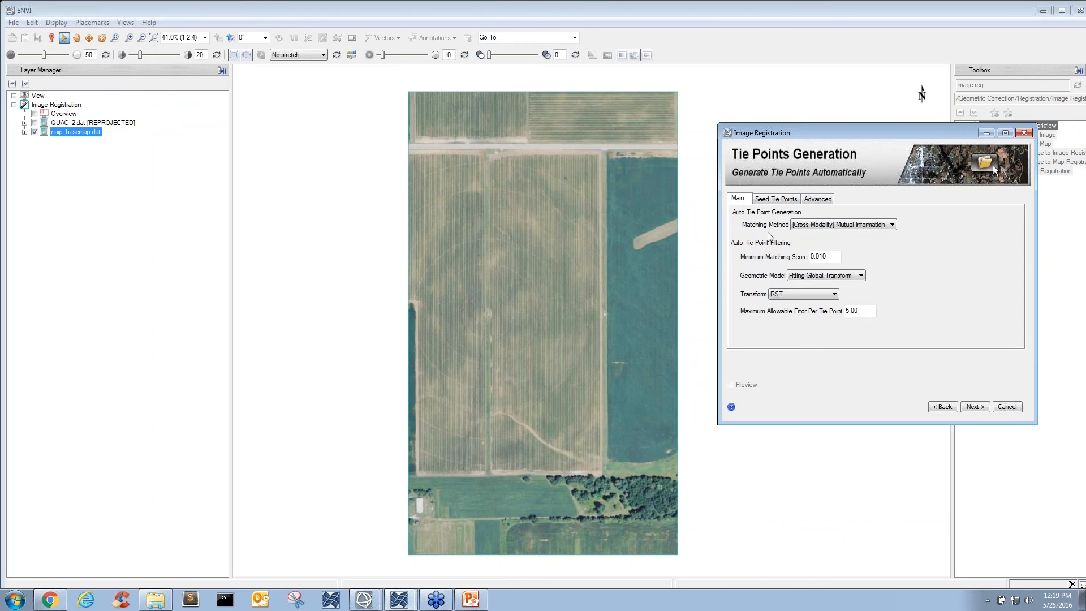
- Set the search window size in the advanced tie point generation parameters to 20
left_click(805, 201)
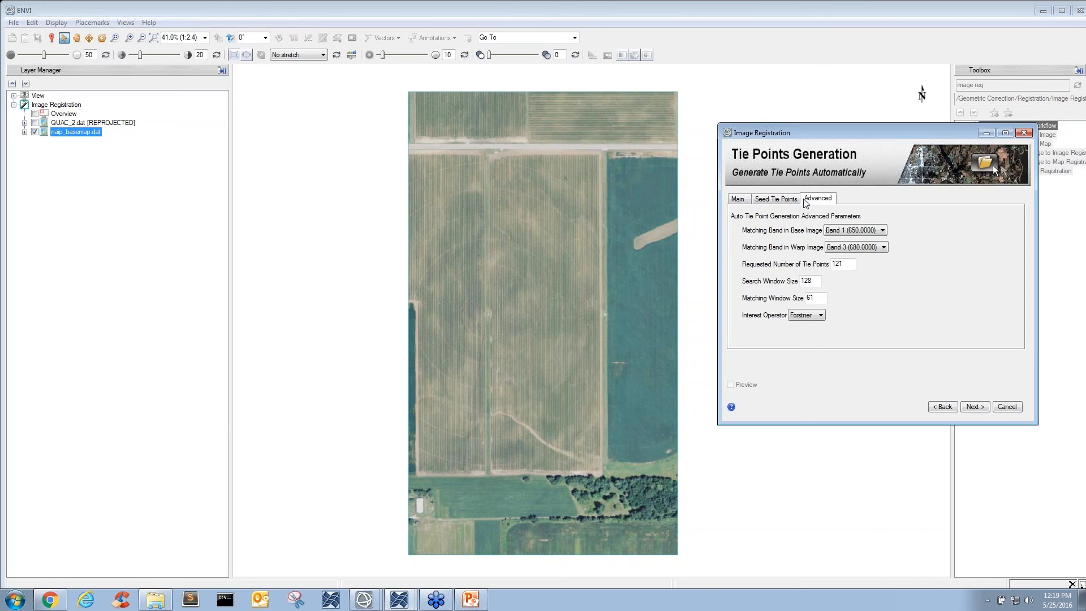
double_click(816, 281)
type("200")
- Import the seed tie points from naip_basemap_tie.pts and check their placement on the basemap
left_click(777, 200)
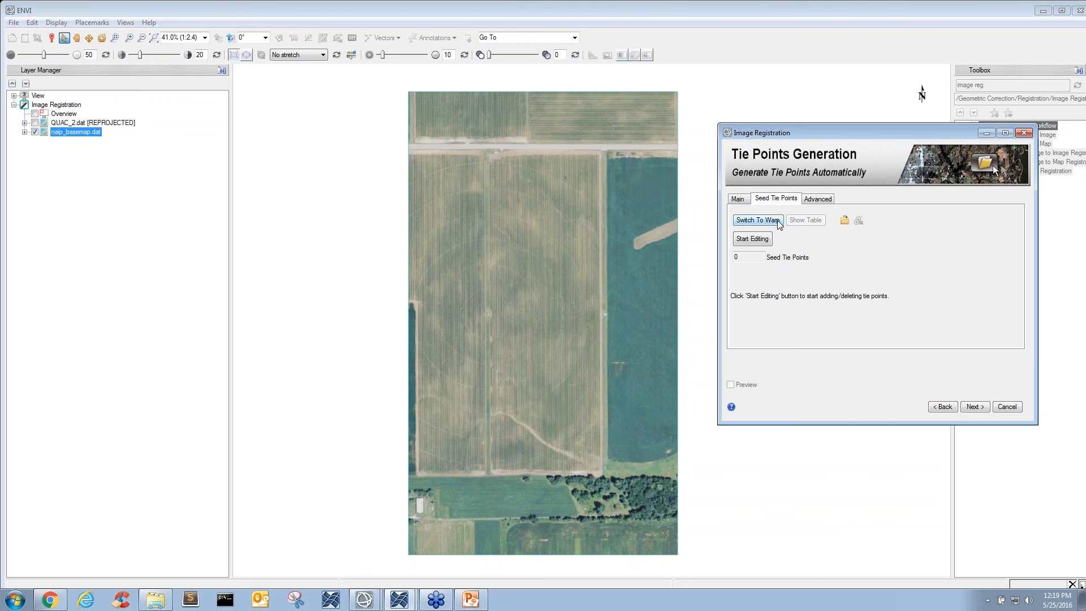
left_click(844, 220)
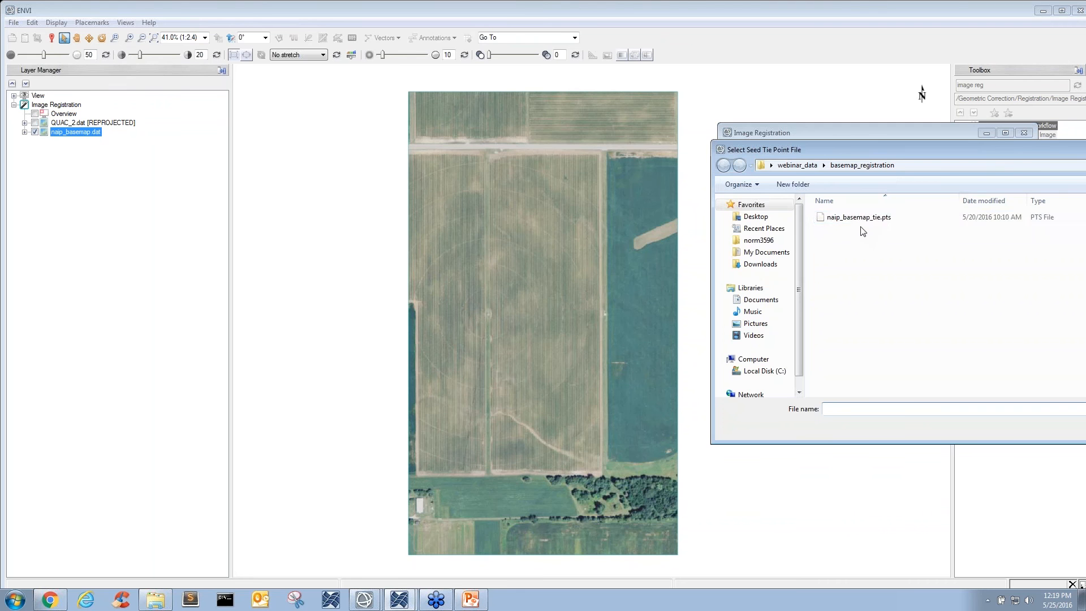
double_click(867, 219)
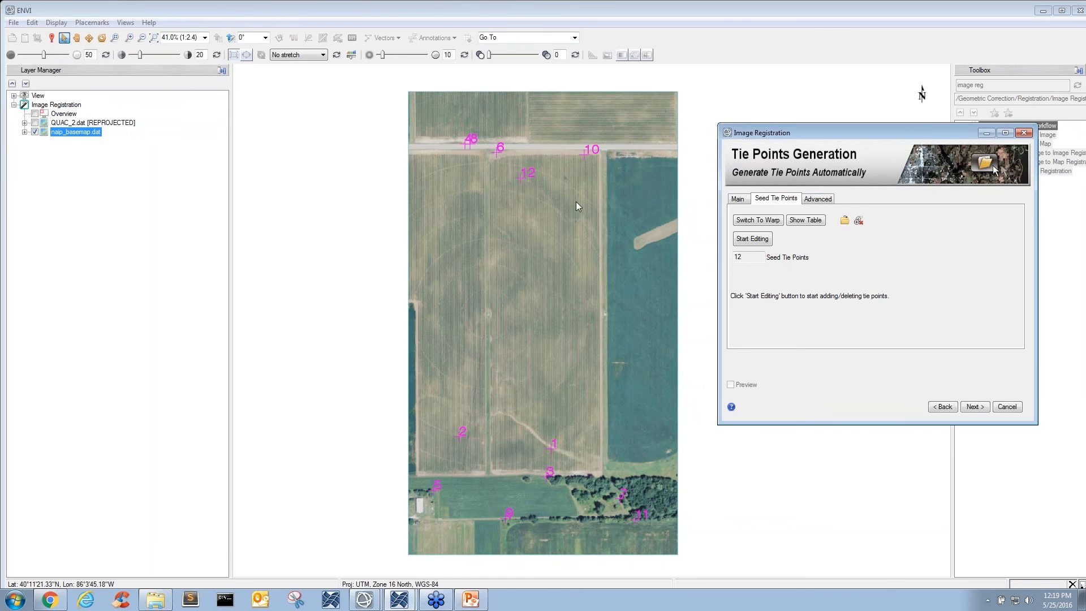
left_click(508, 180)
left_click_drag(529, 201, 530, 202)
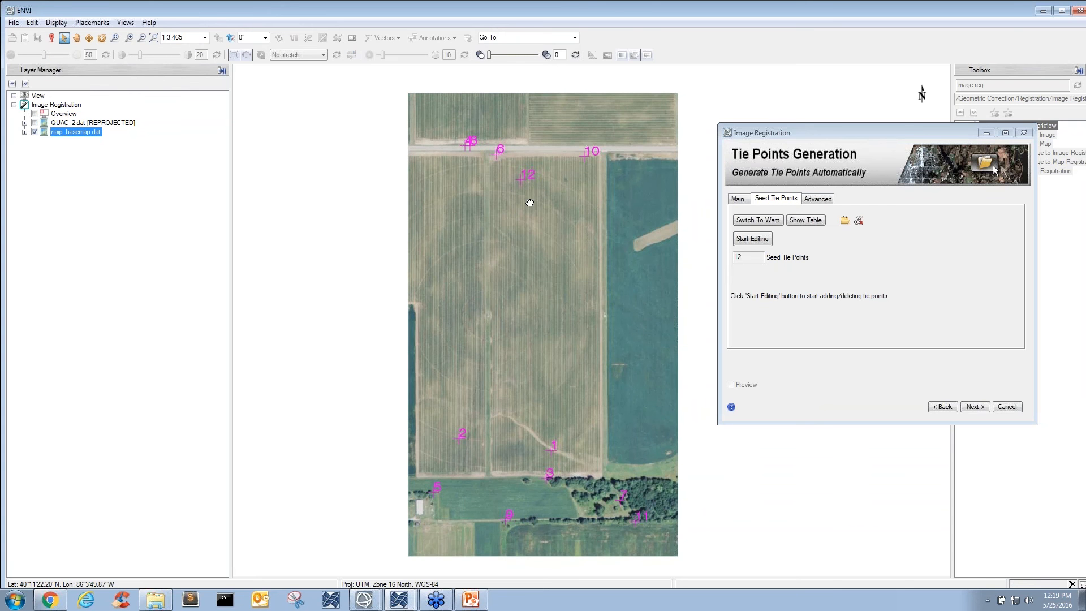
scroll(521, 199, "up", 4)
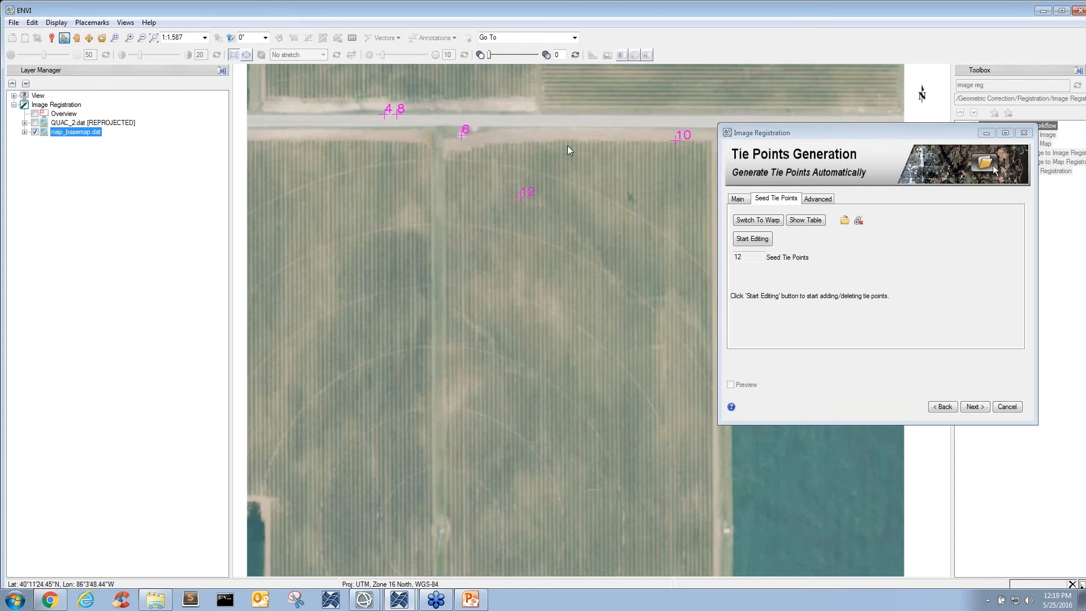
left_click_drag(568, 146, 552, 193)
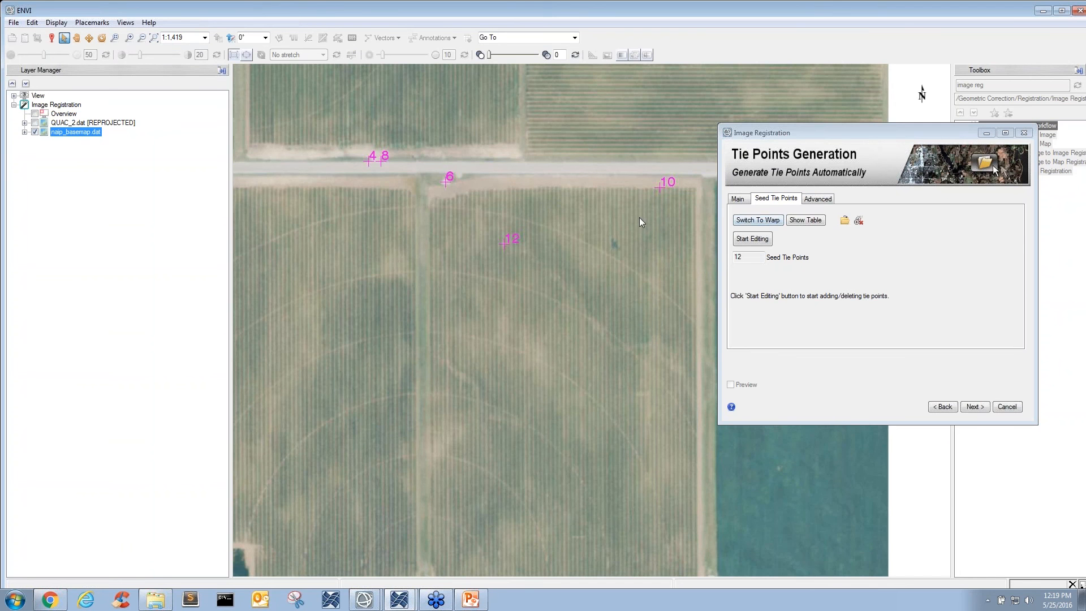
- Check the placement of the seed tie points across the whole QUAC_2.dat warp image
left_click(762, 221)
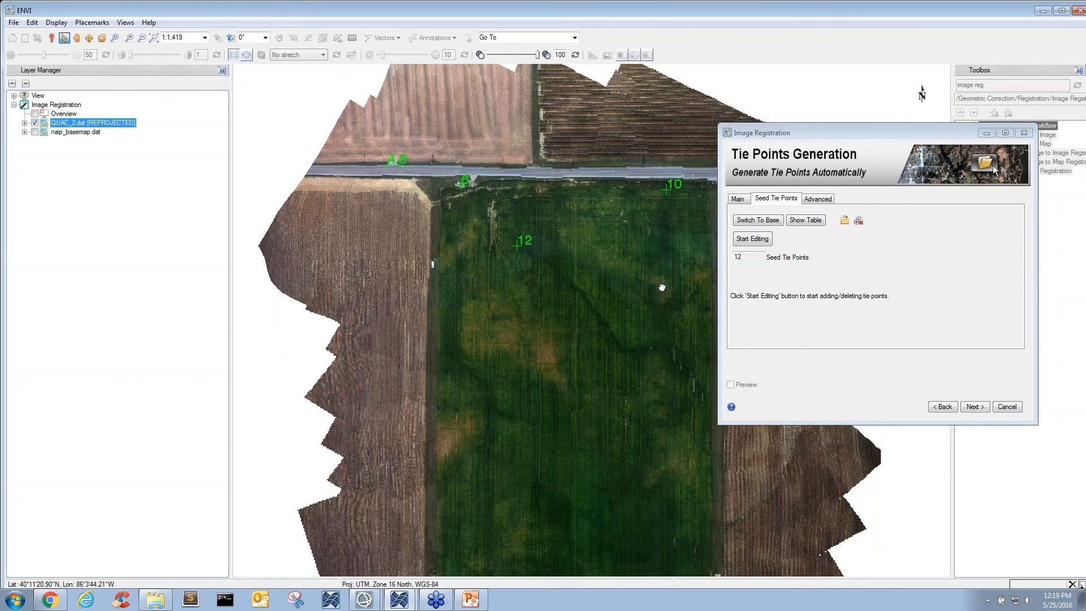
scroll(662, 288, "down", 1)
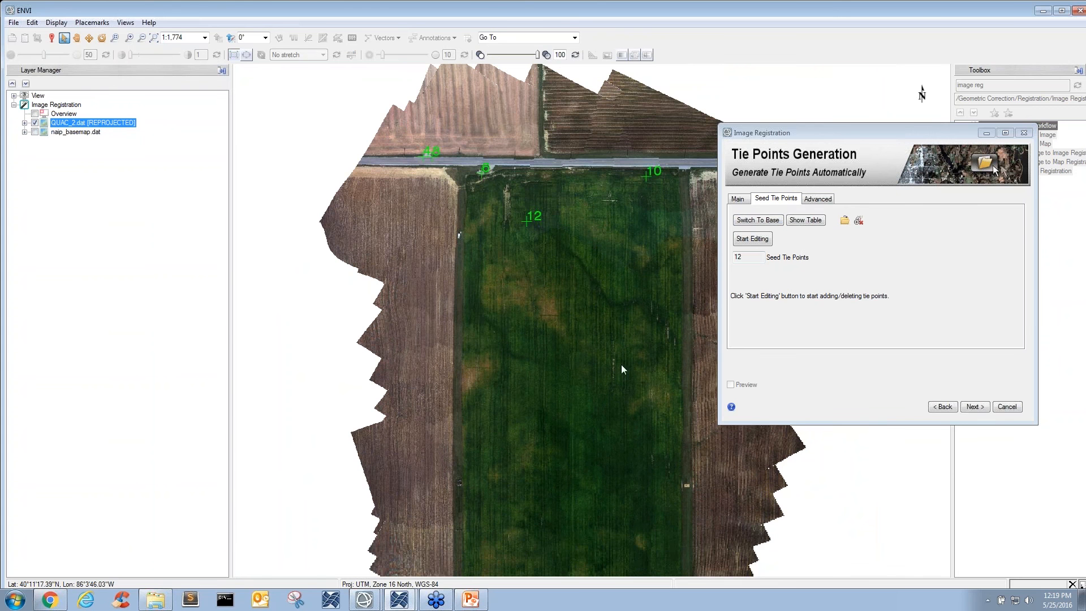
left_click_drag(646, 434, 635, 203)
scroll(601, 340, "down", 1)
scroll(592, 292, "down", 1)
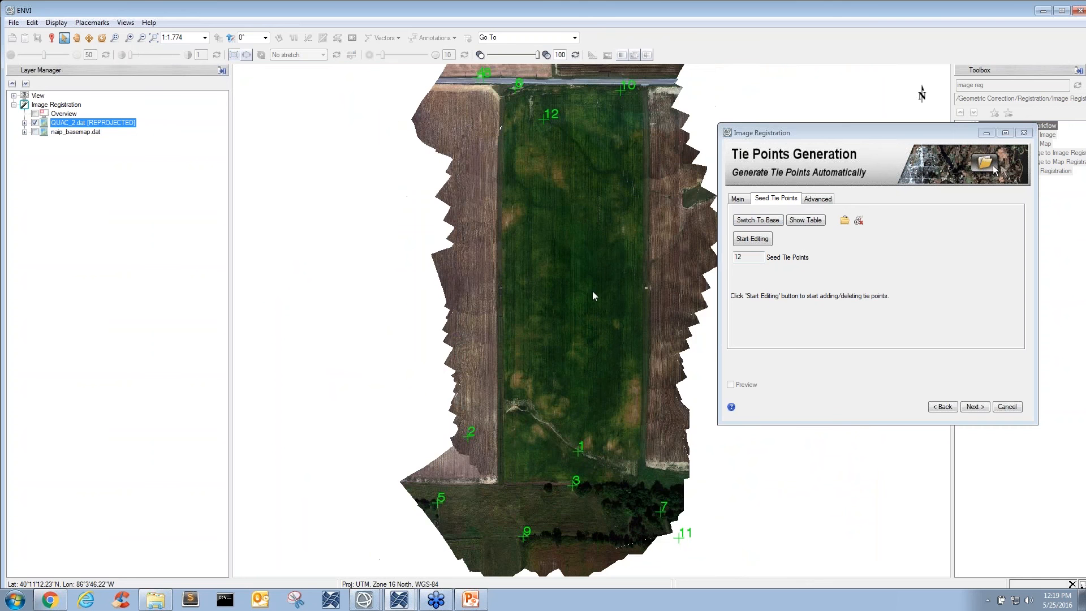
left_click_drag(592, 225, 589, 228)
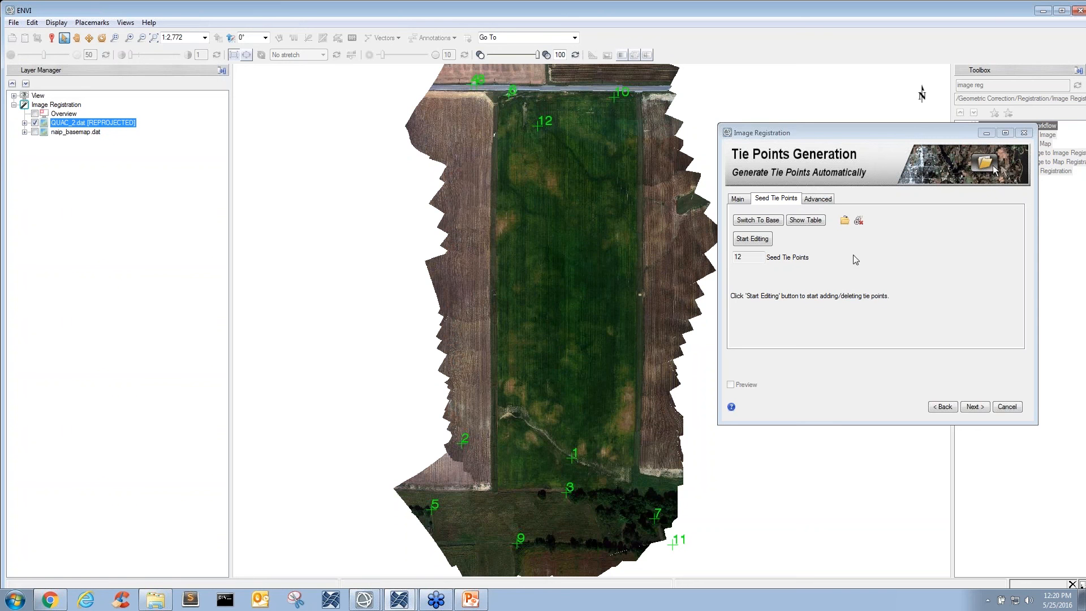
- Generate the tie points automatically with the current main settings and compare their placement on the base and warp images
left_click(738, 199)
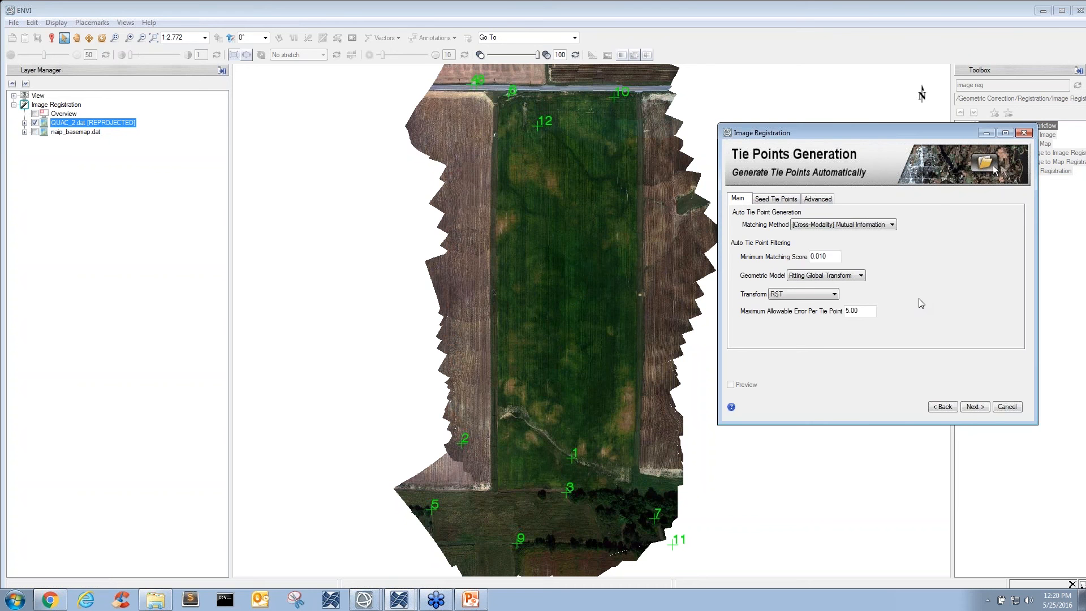
left_click(975, 407)
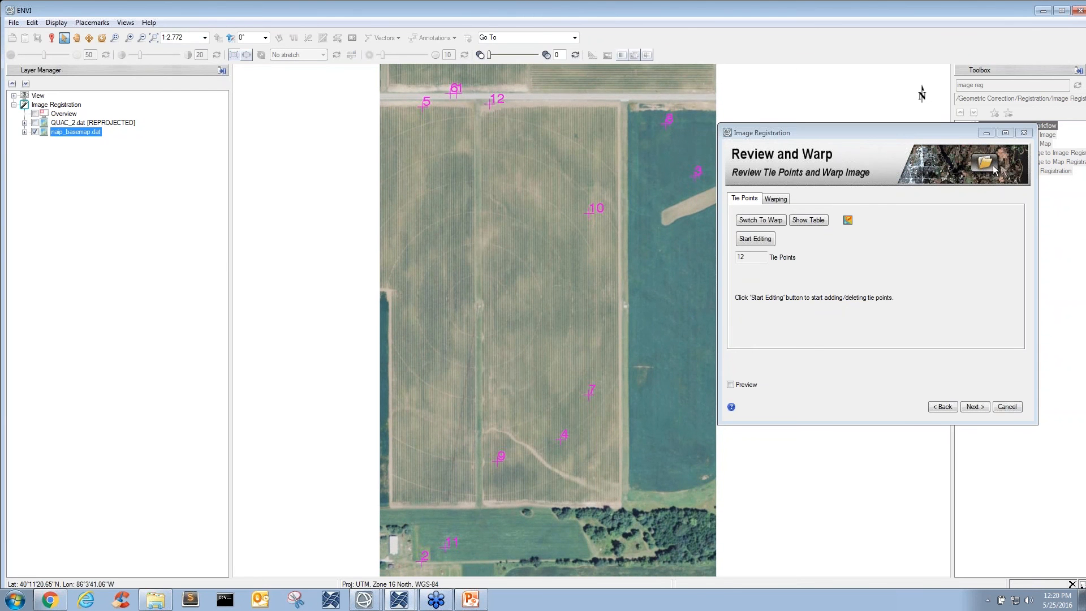
left_click_drag(650, 172, 650, 183)
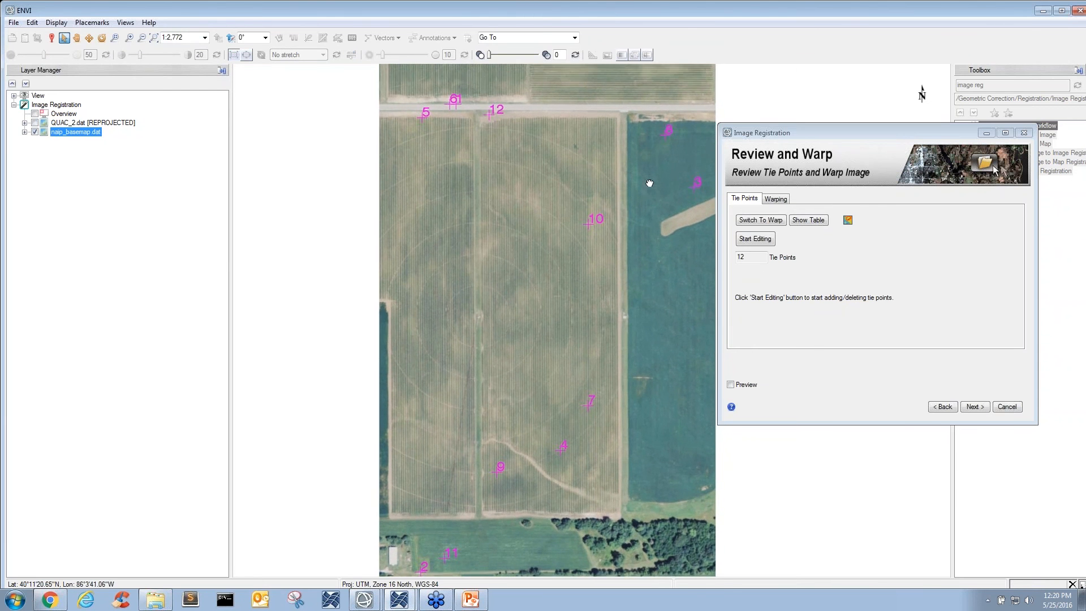
left_click(764, 221)
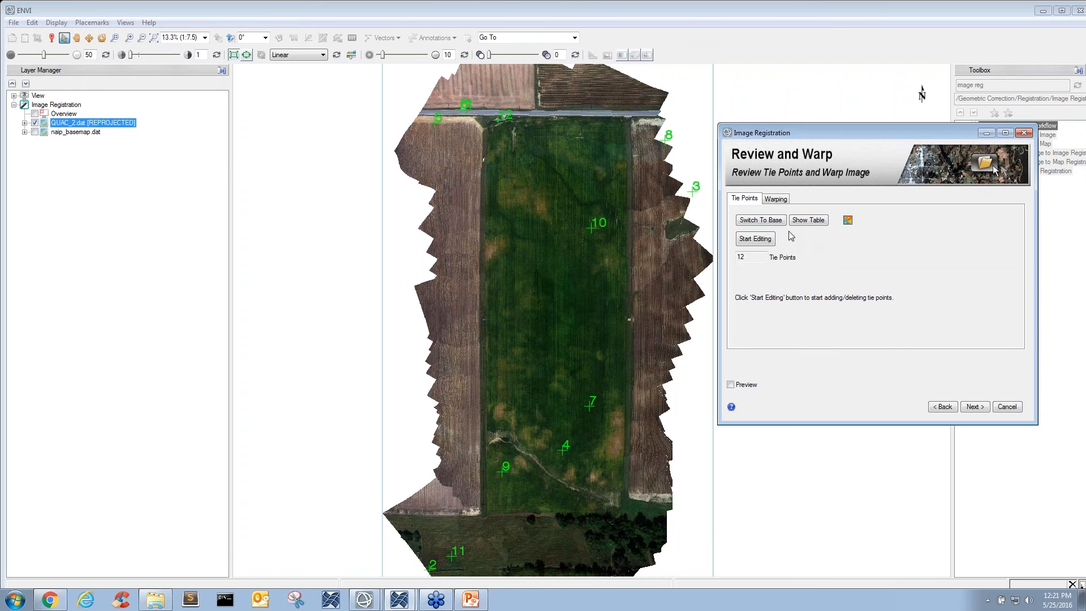
left_click(761, 220)
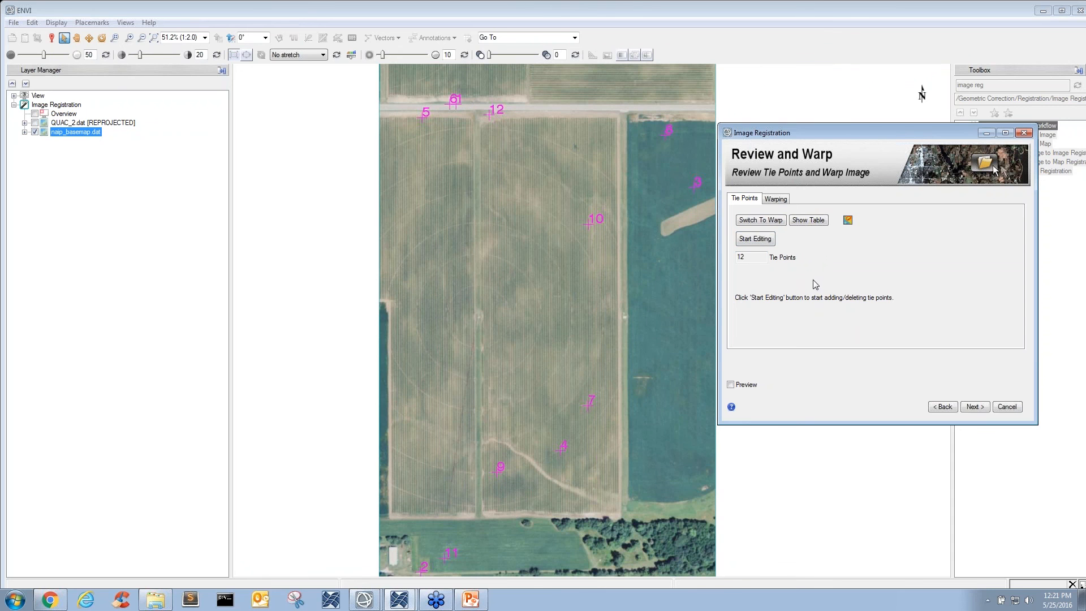
- Set the warping method to RST, keeping bilinear resampling and the full extent of the warp image
left_click(776, 201)
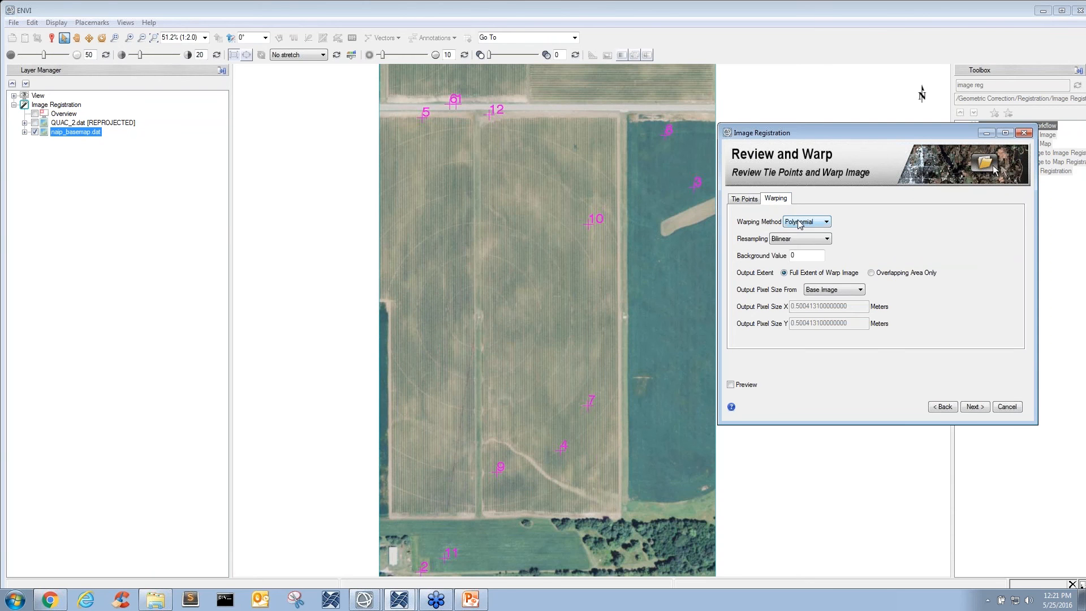
left_click(800, 223)
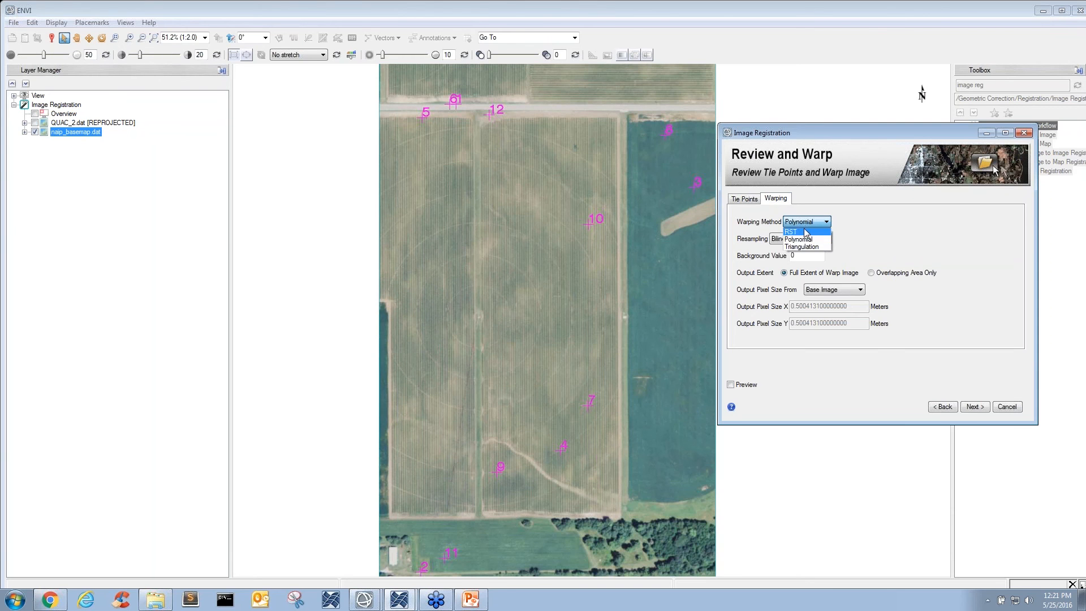
left_click(806, 233)
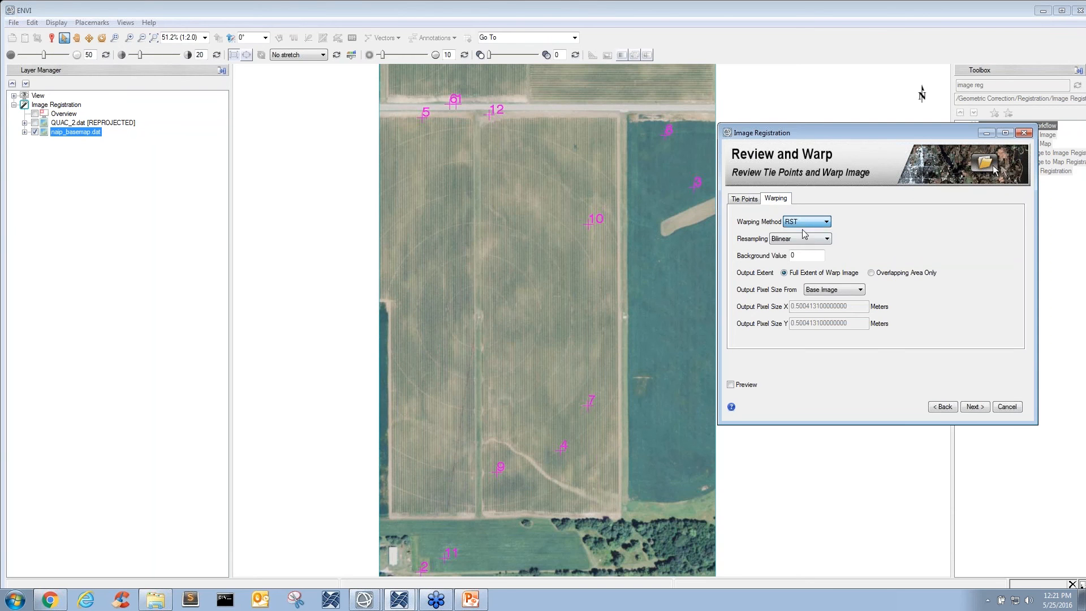
left_click(754, 204)
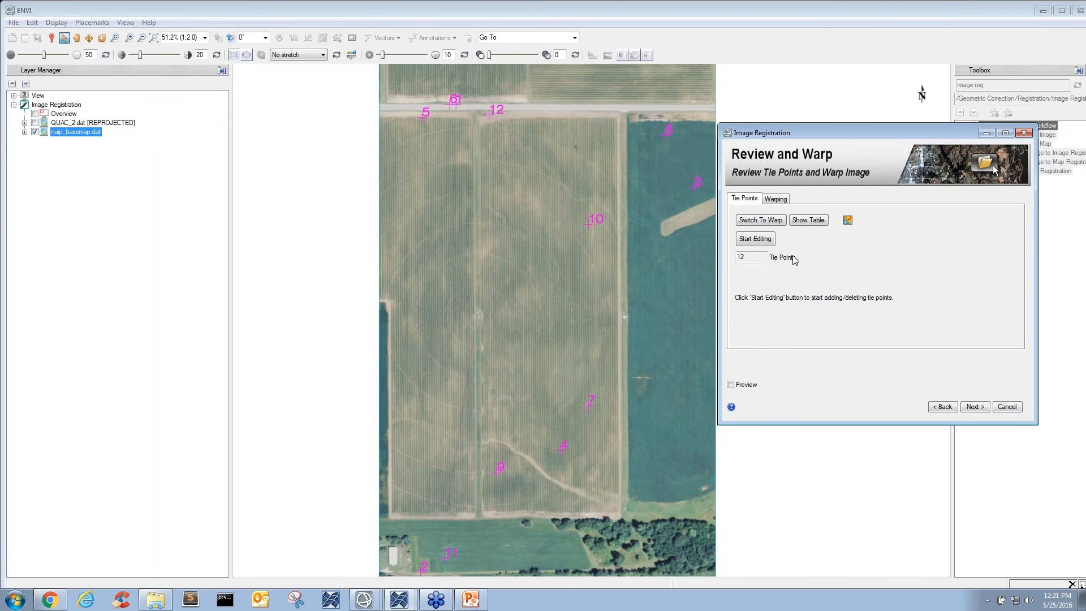
- Warp the image and export only the warped result in ENVI format, without the ASCII tie points
left_click(975, 407)
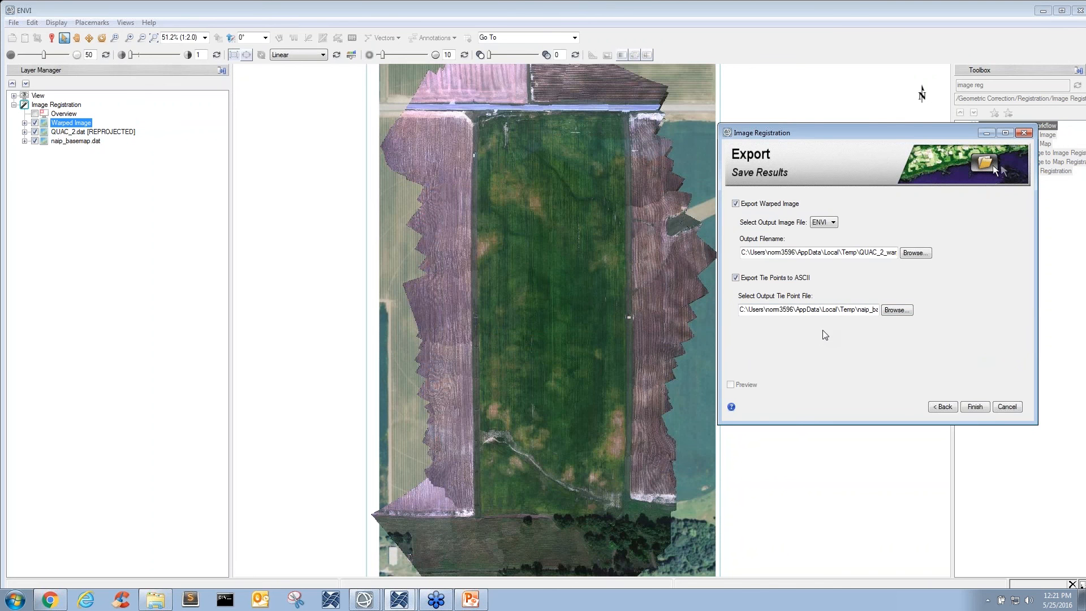
left_click(737, 278)
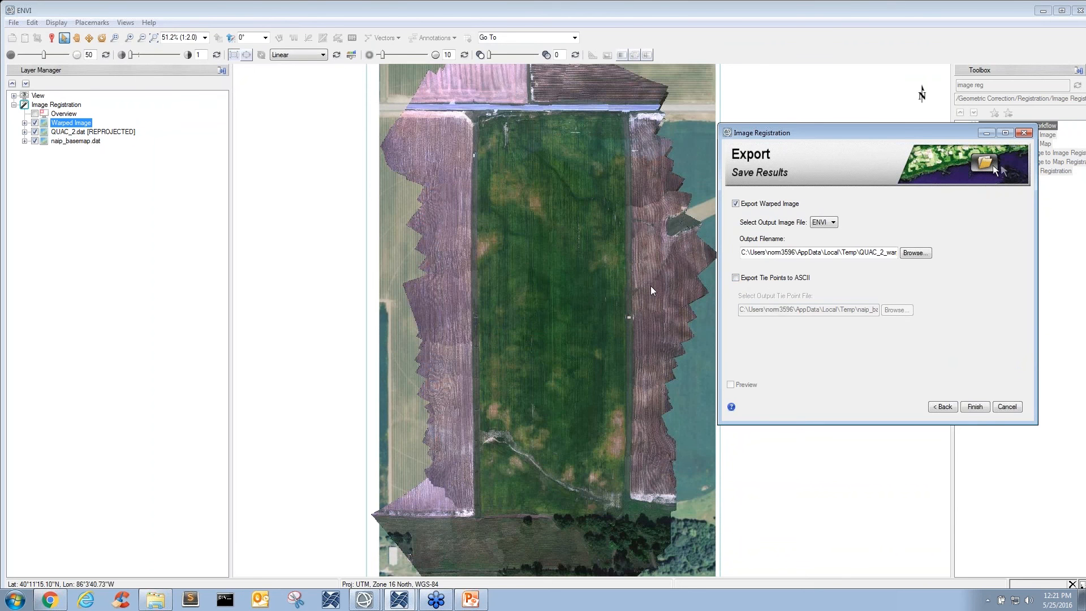
left_click(976, 406)
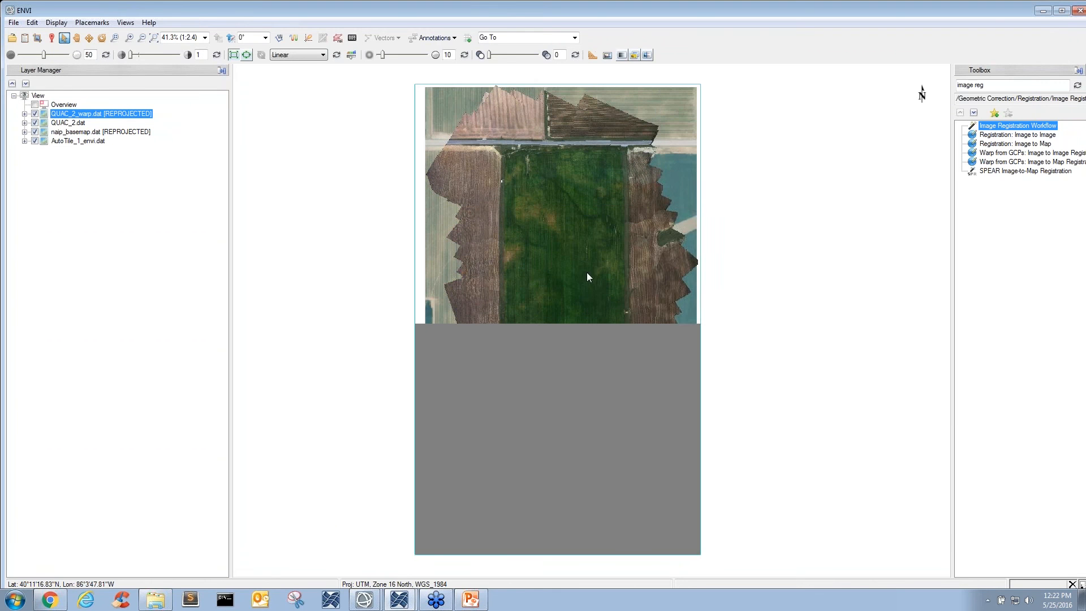
- Remove the QUAC_2.dat and AutoTile_1_envi.dat layers from the view
mouse_move(587, 274)
left_mouse_down()
mouse_move(566, 274)
mouse_move(585, 271)
left_mouse_up()
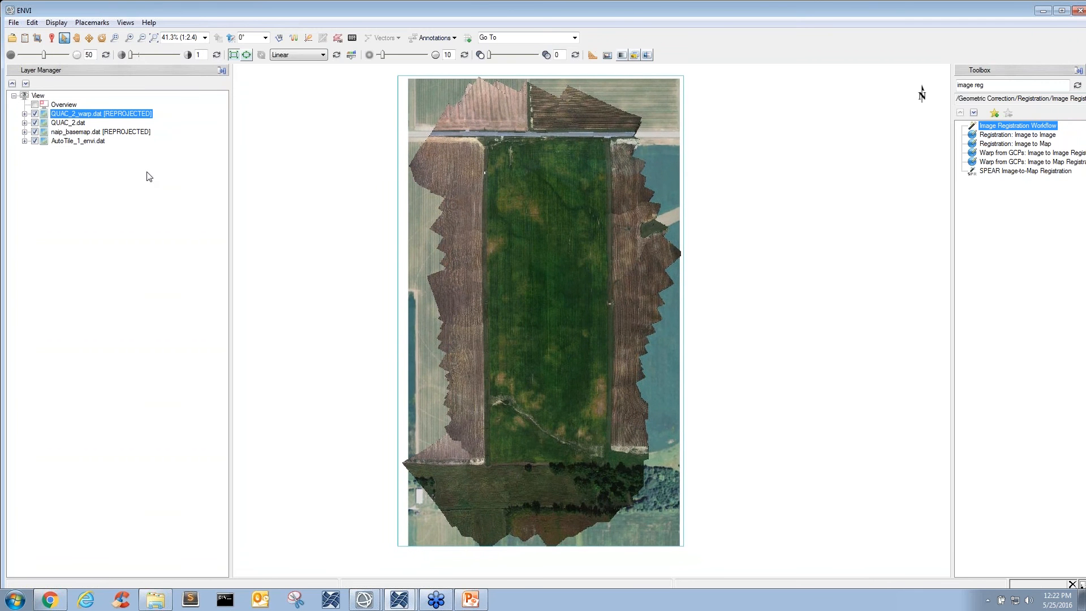
left_click(59, 123)
right_click(59, 123)
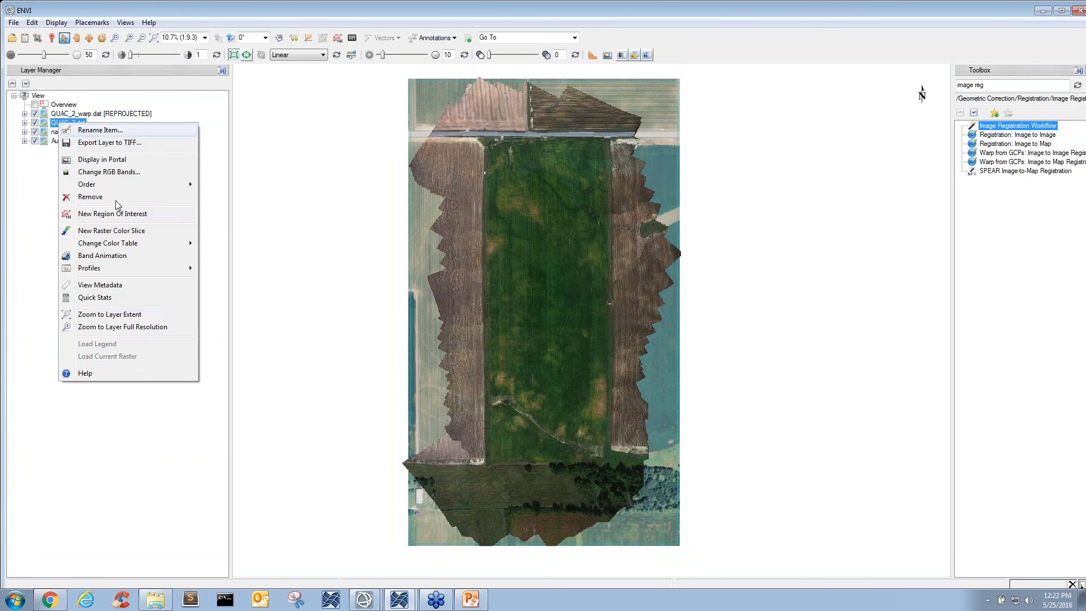
left_click(113, 199)
right_click(93, 138)
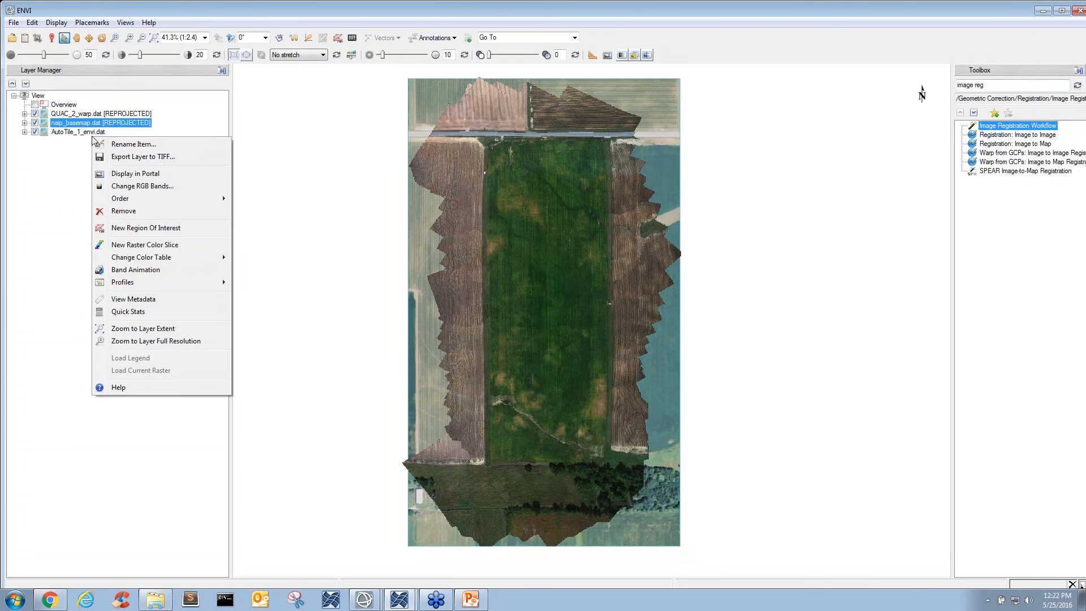
left_click(94, 135)
right_click(93, 134)
left_click(124, 210)
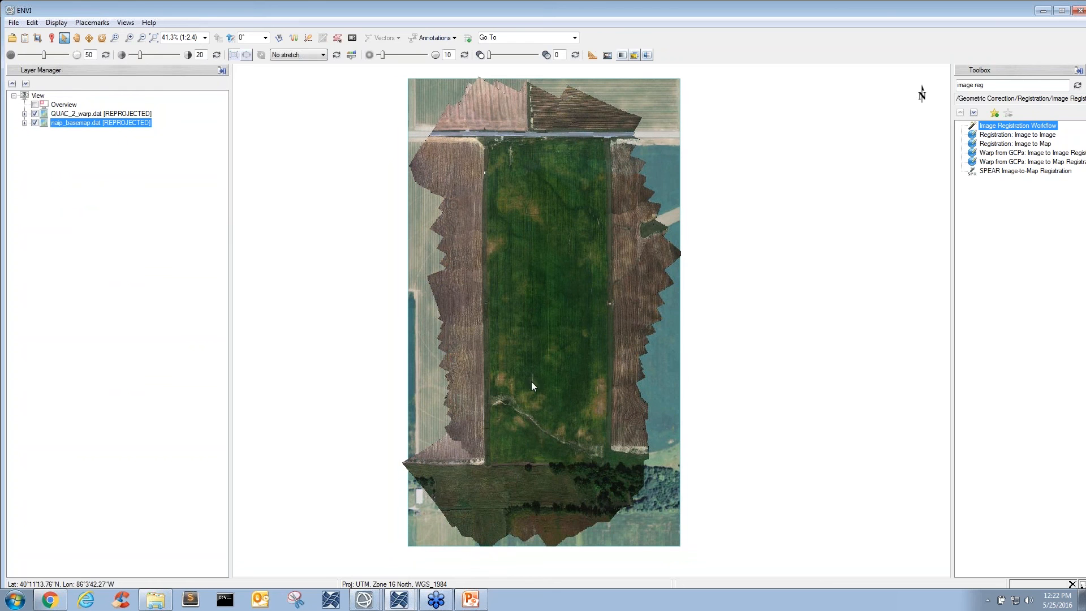
left_click(534, 315)
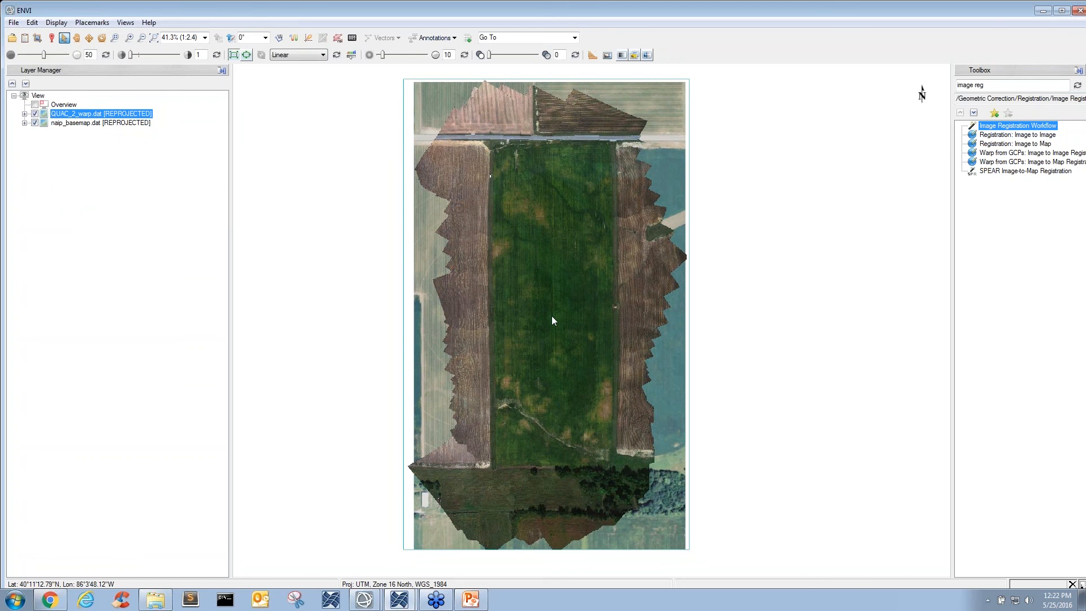
- Clear the toolbox search and create a rectangular region of interest covering the green field in QUAC_2_warp.dat
left_click(1013, 86)
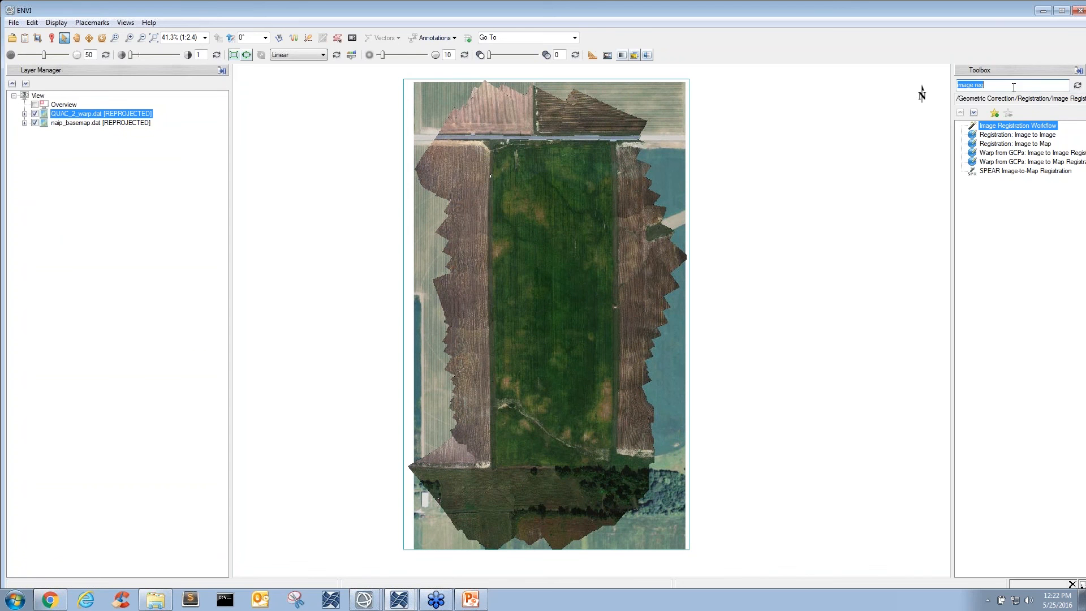
key("BackSpace")
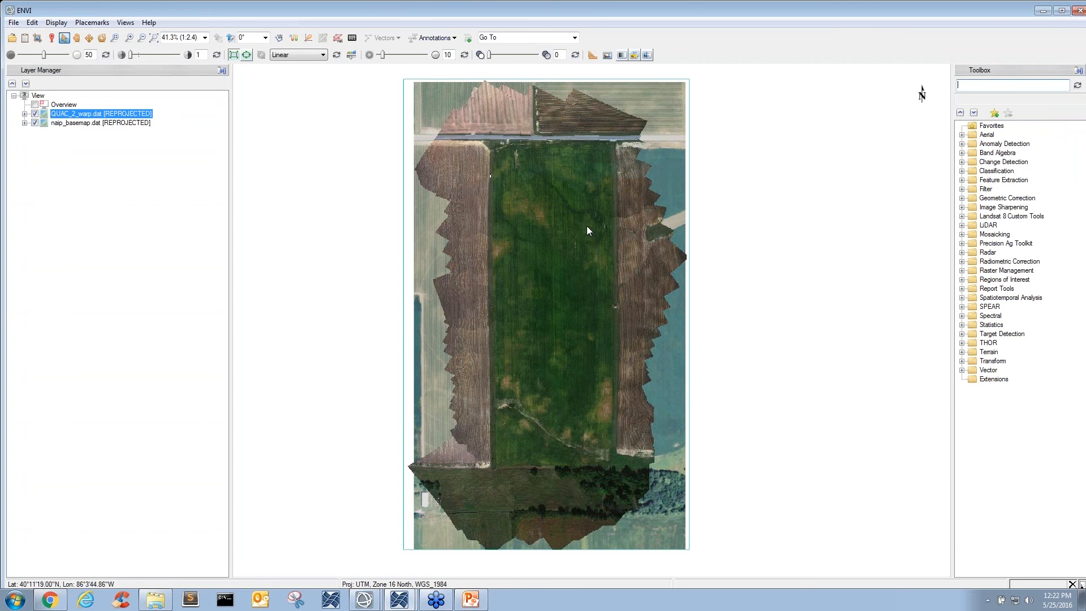
left_click(338, 40)
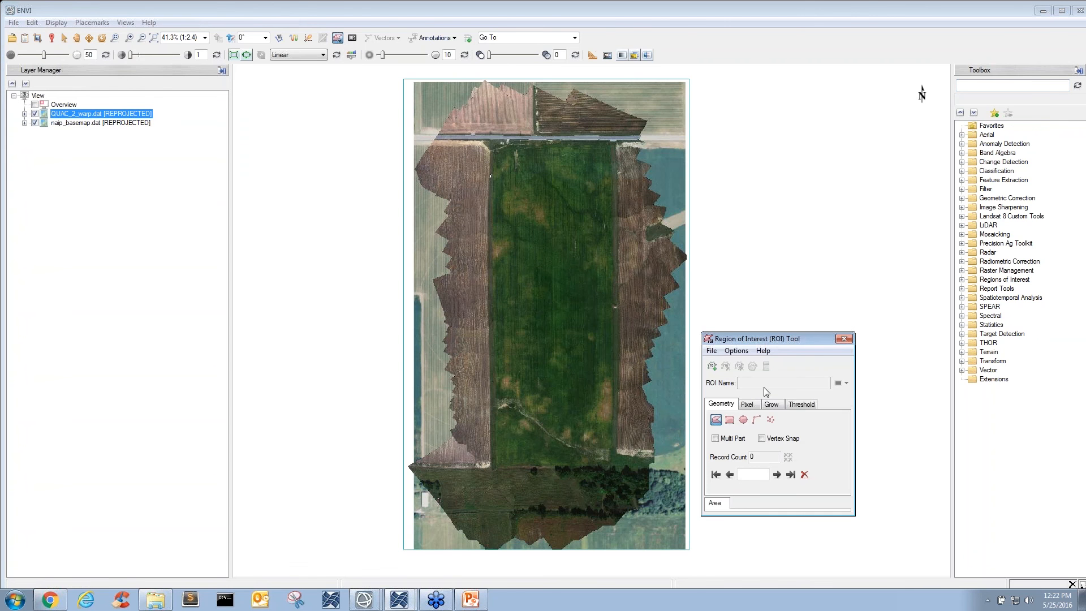
left_click(730, 420)
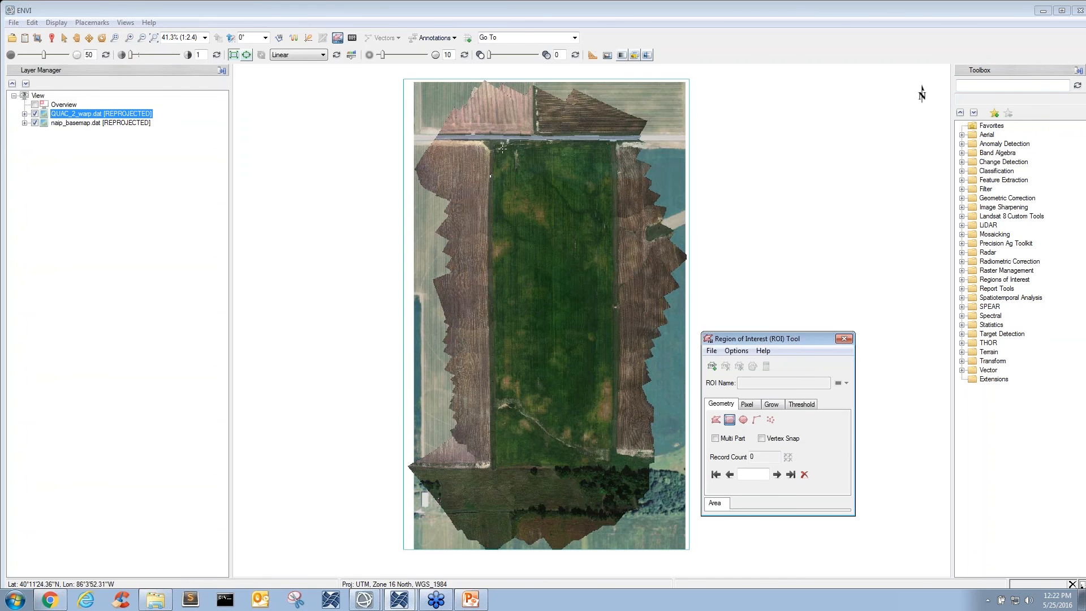
left_click_drag(498, 147, 605, 459)
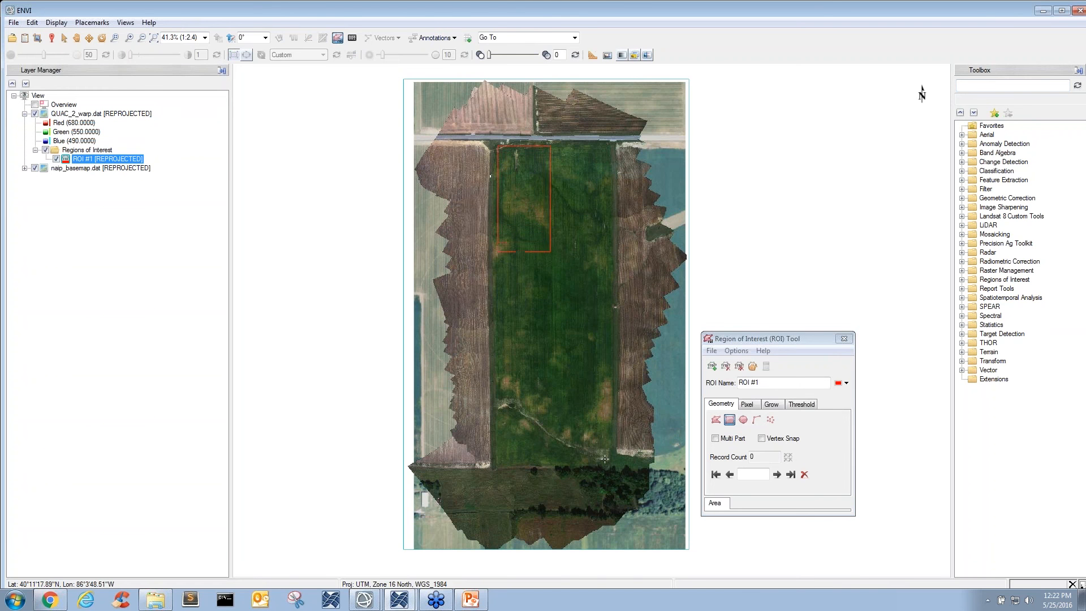
left_click_drag(606, 463, 608, 463)
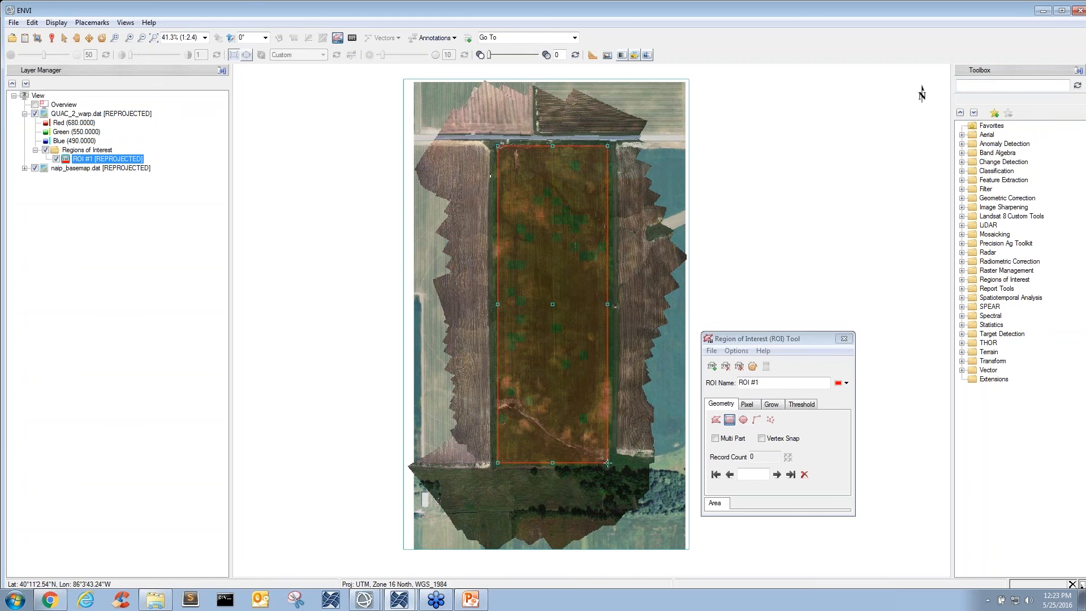
right_click(597, 420)
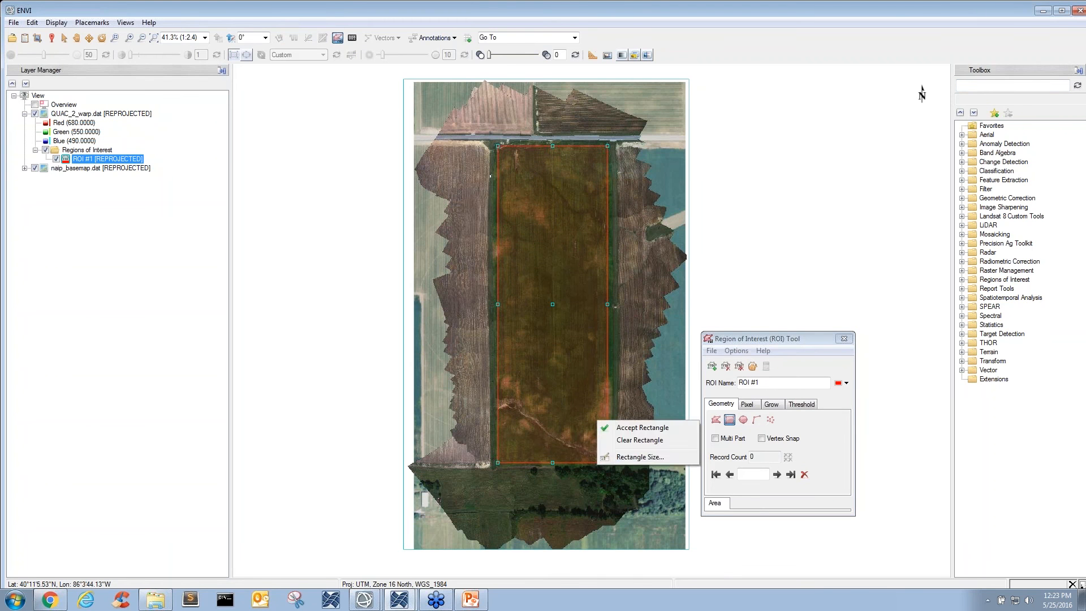
left_click(613, 428)
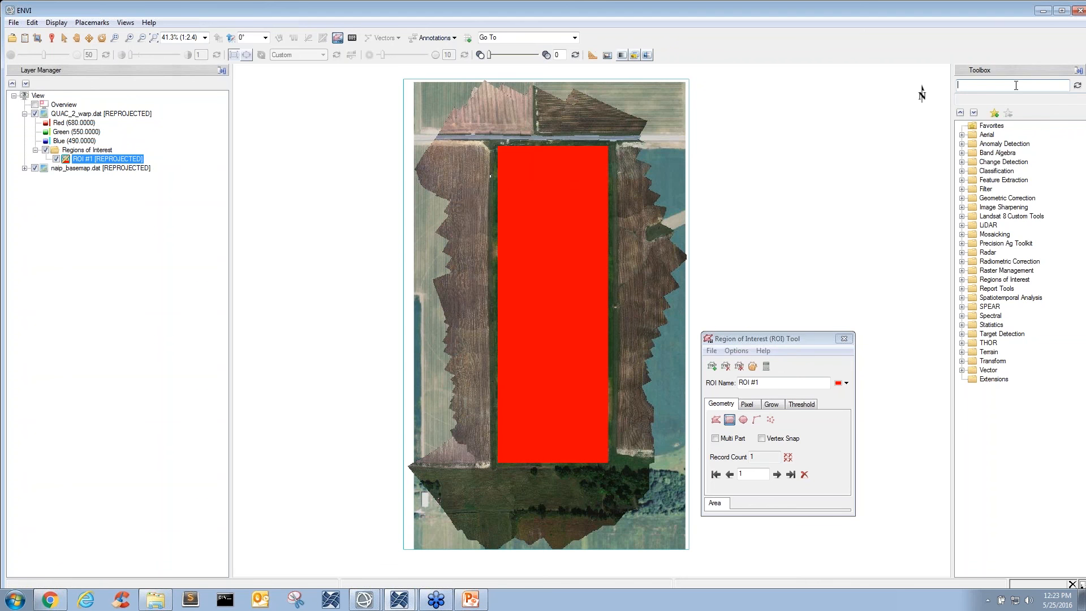
- Find the Subset Data from ROIs tool and start it with QUAC_2_warp.dat as the input file
type("subset")
left_click(1010, 125)
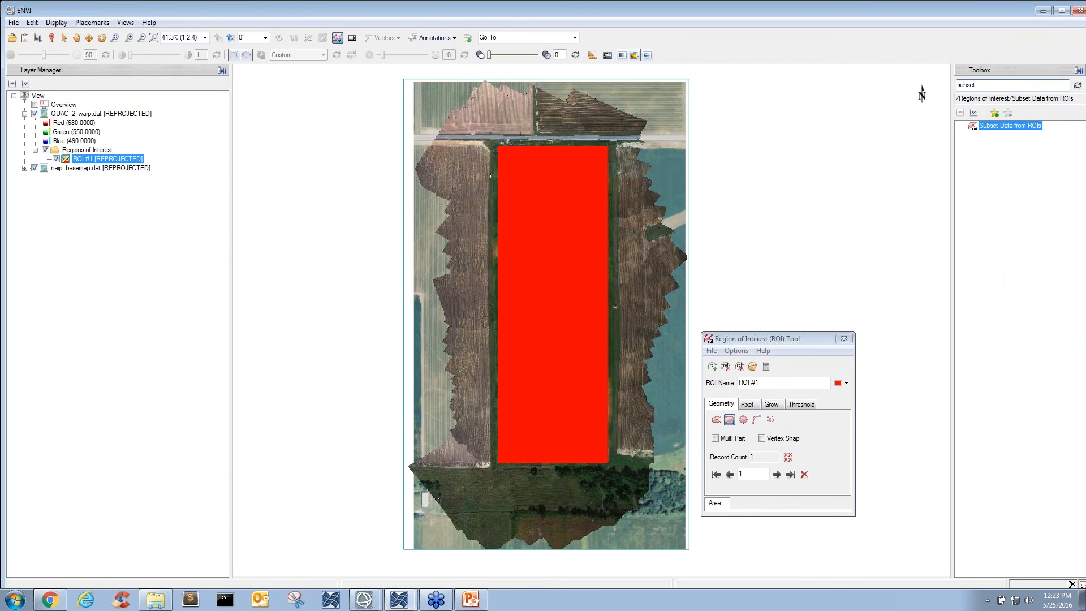
double_click(1017, 129)
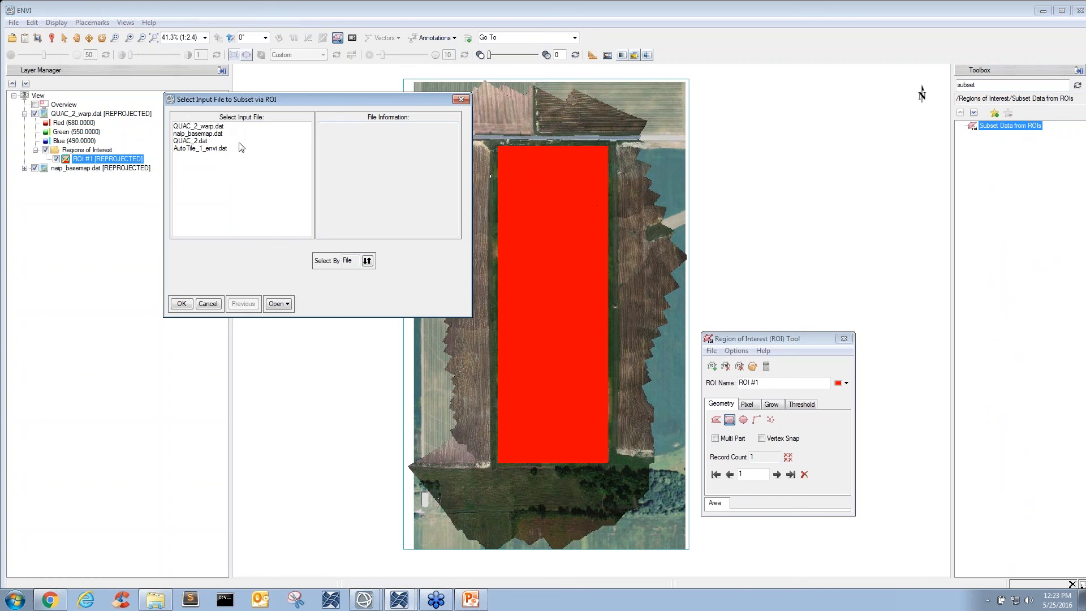
left_click(209, 127)
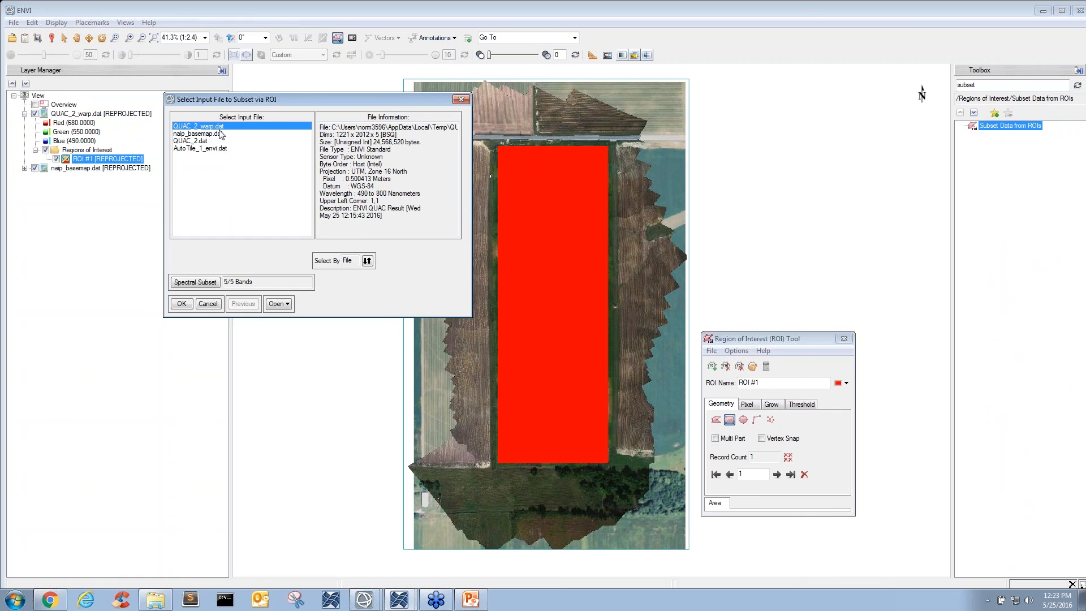
left_click(182, 306)
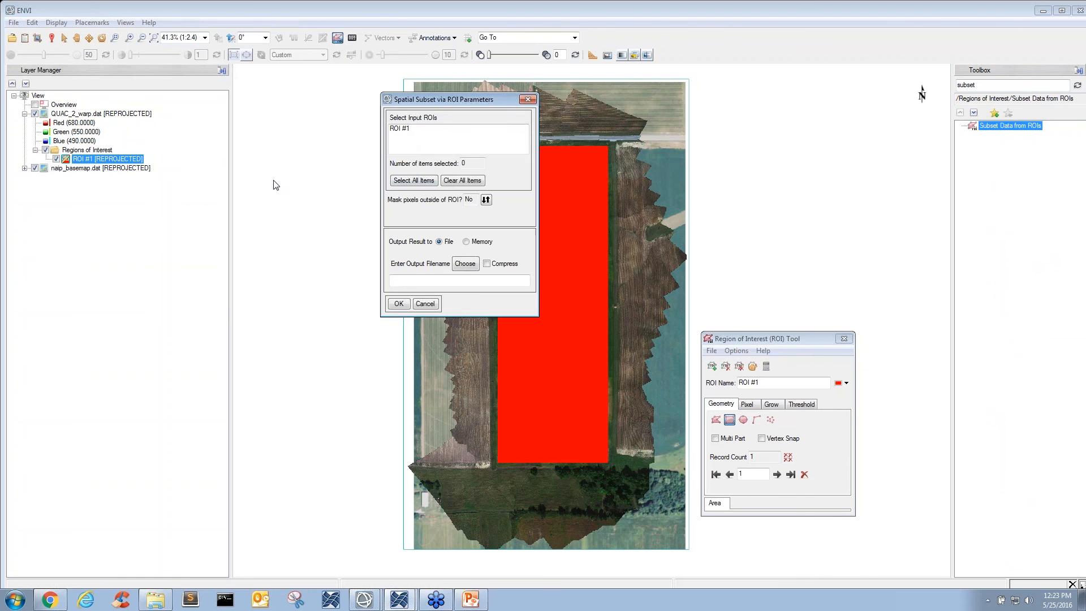
- Subset the warped image to ROI #1 without masking, writing the result to quac_warped_subset2.dat in the Temp folder
left_click(407, 131)
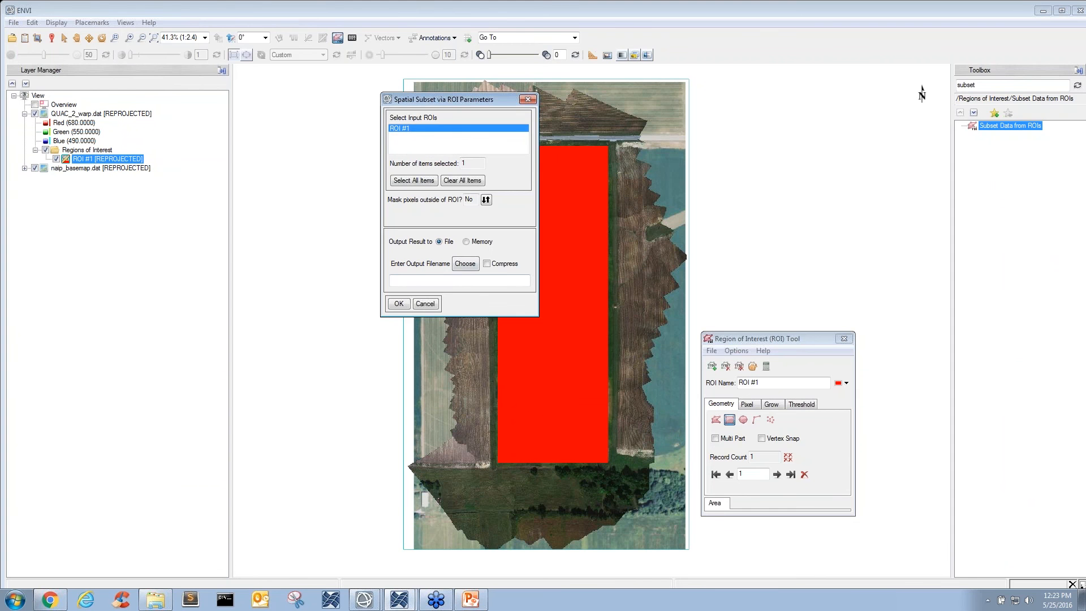
left_click(465, 264)
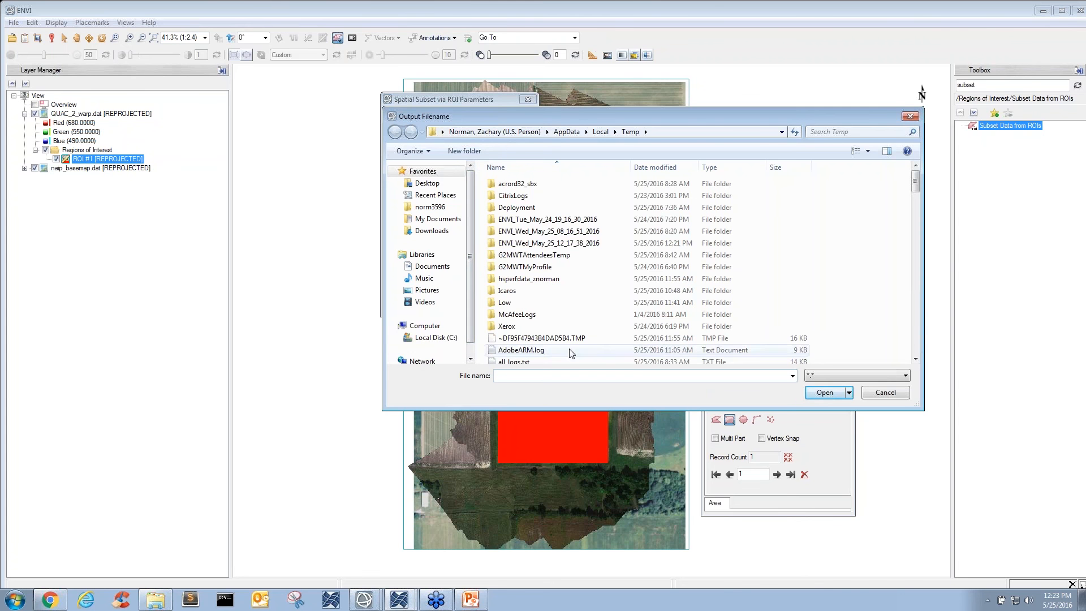
type("quac_warpe")
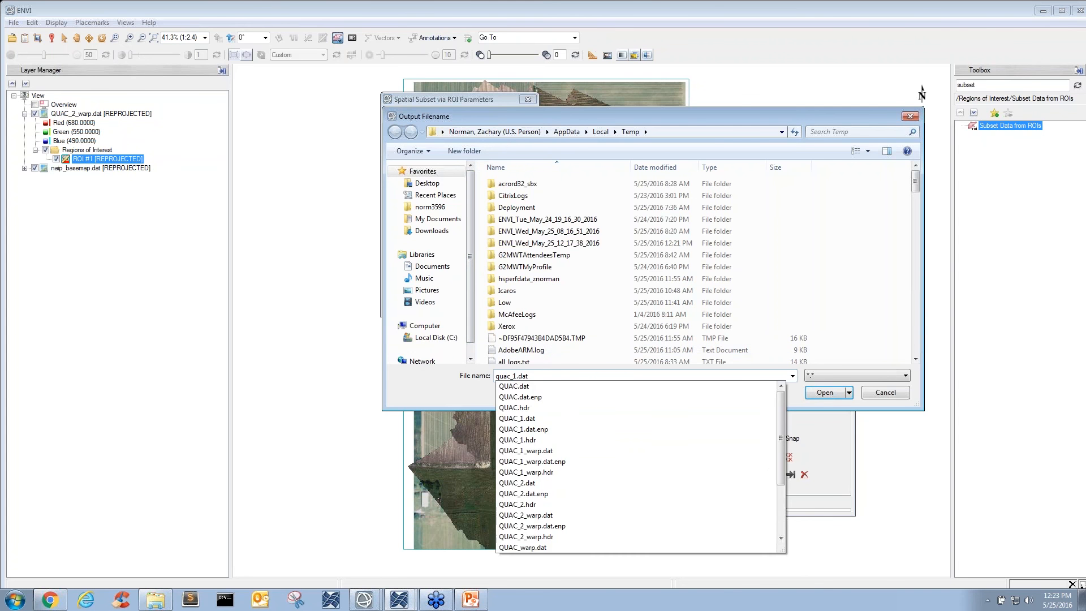
type("d_subs")
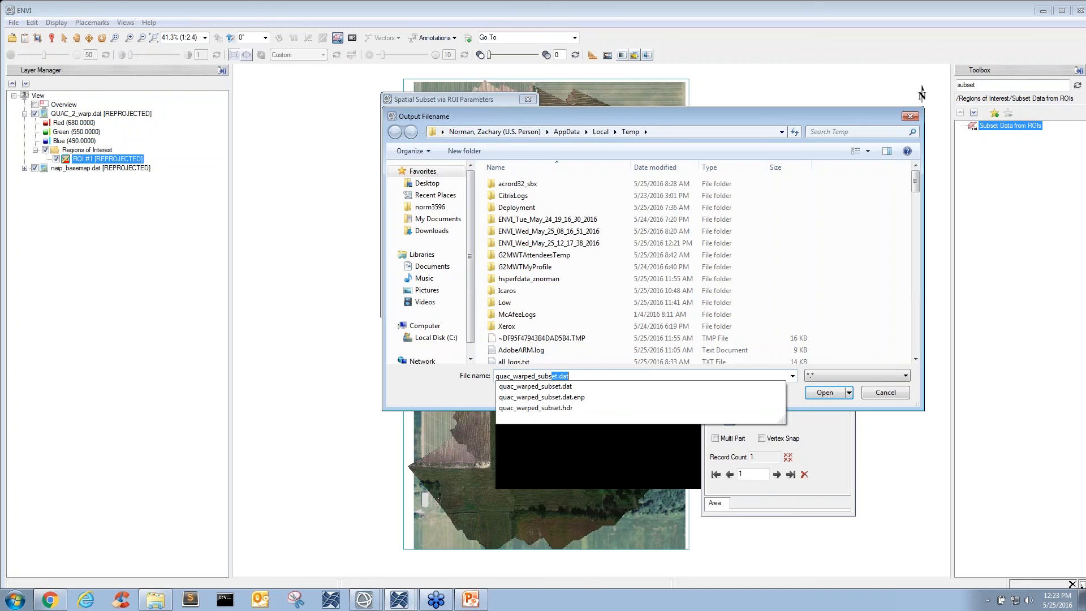
type("et.dat")
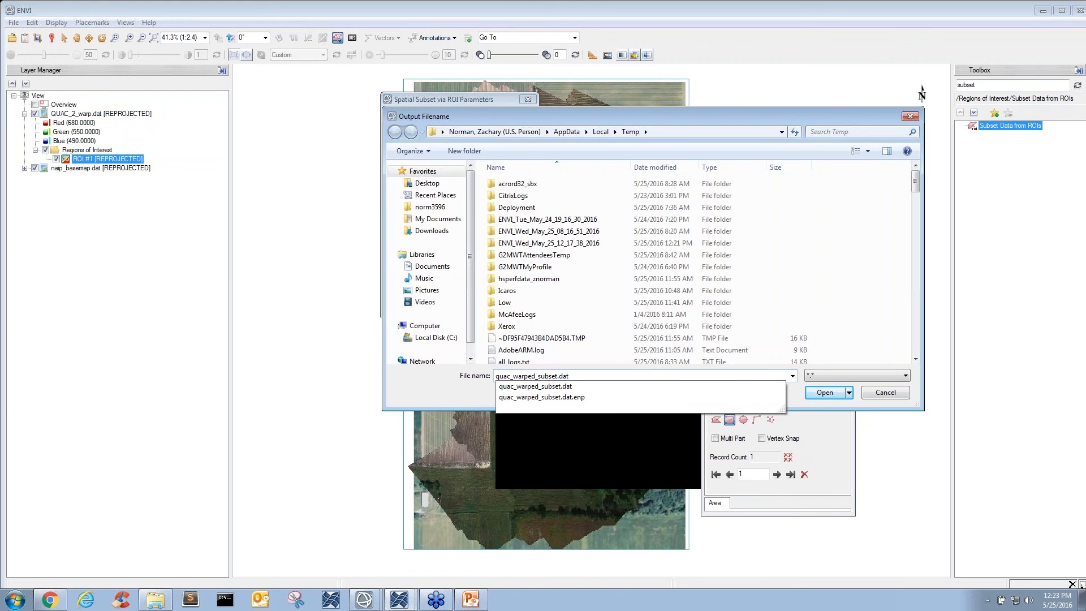
key("Right")
type("2")
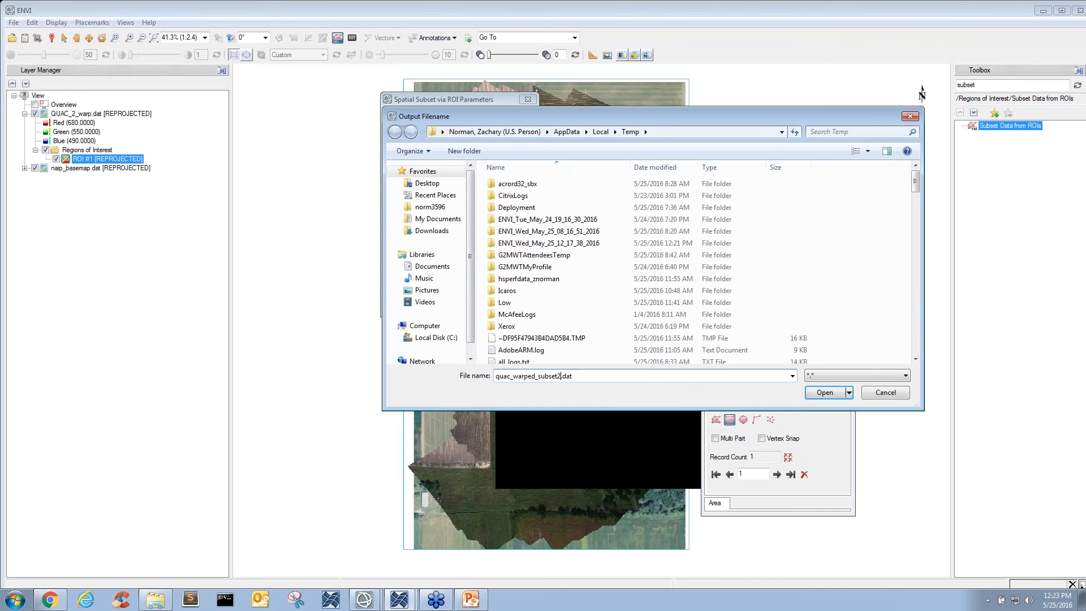
key("Return")
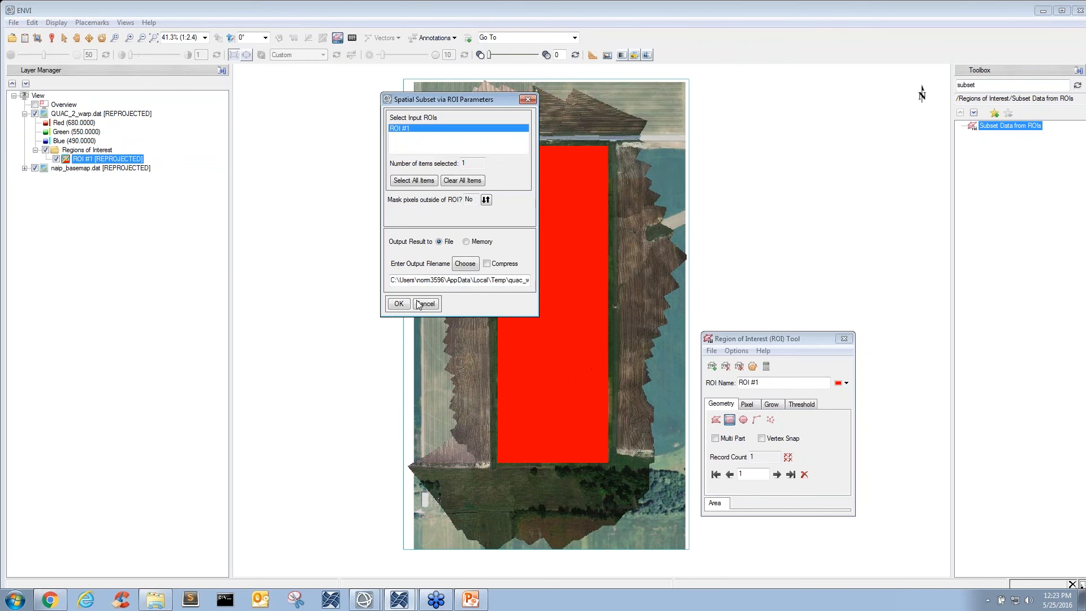
left_click(399, 304)
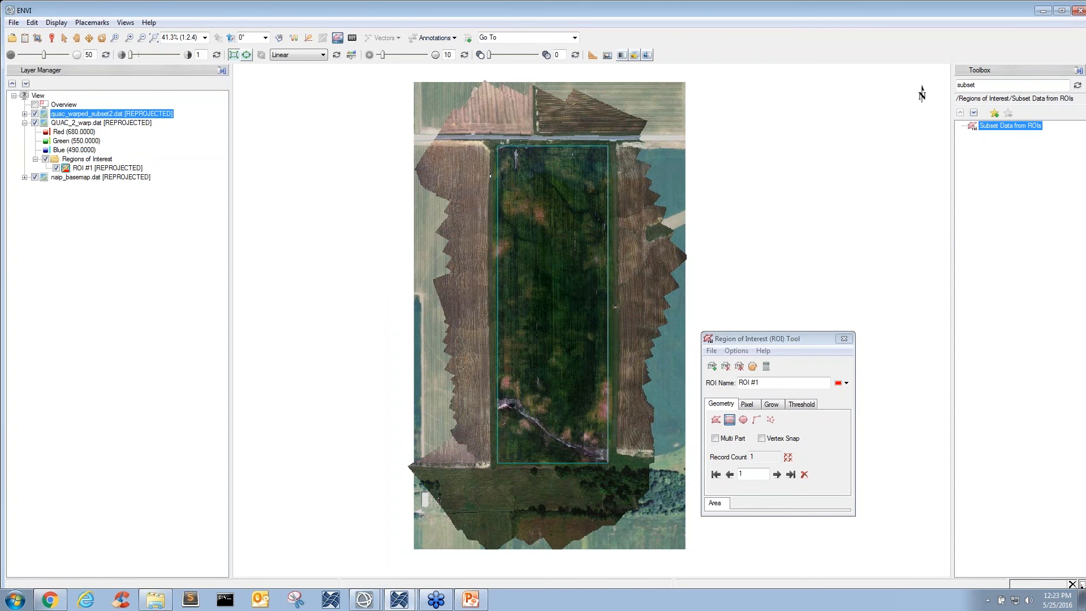
- Hide the QUAC_2_warp.dat layer to show the subset over the basemap, and close the Region of Interest tool
left_click(35, 123)
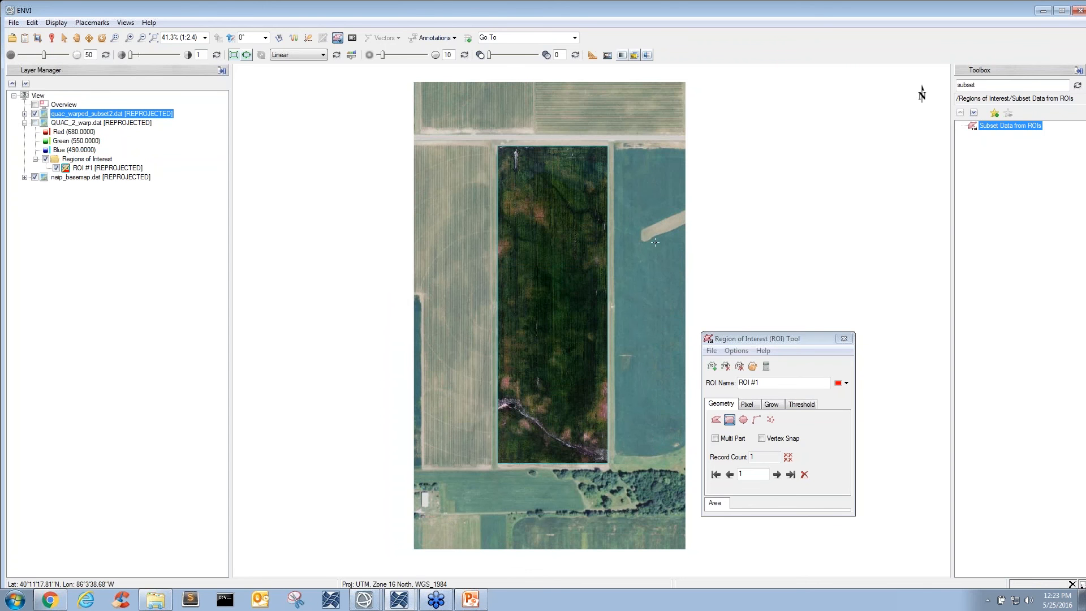
left_click_drag(658, 239, 656, 245)
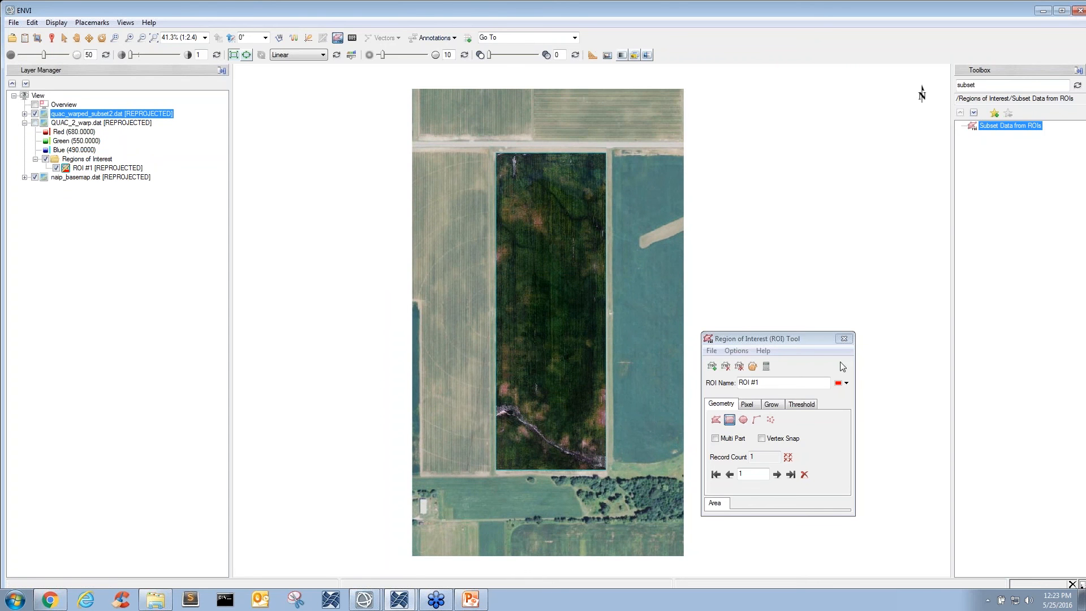
left_click(844, 340)
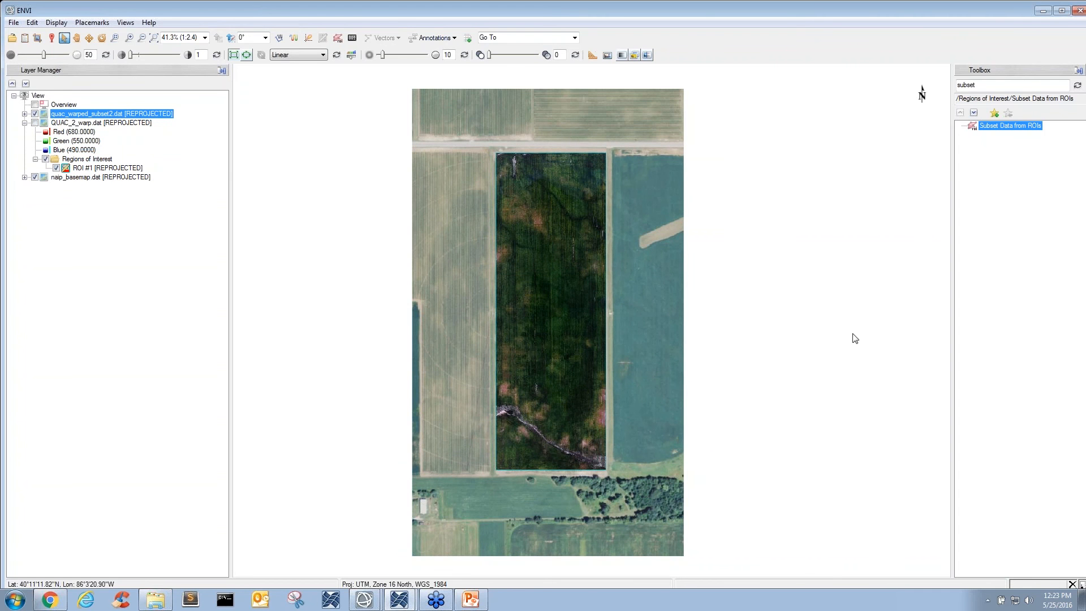
- Search the toolbox for "hotspot" and start Hotspot Analysis with quac_warped_subset2.dat as the input data
left_click(997, 85)
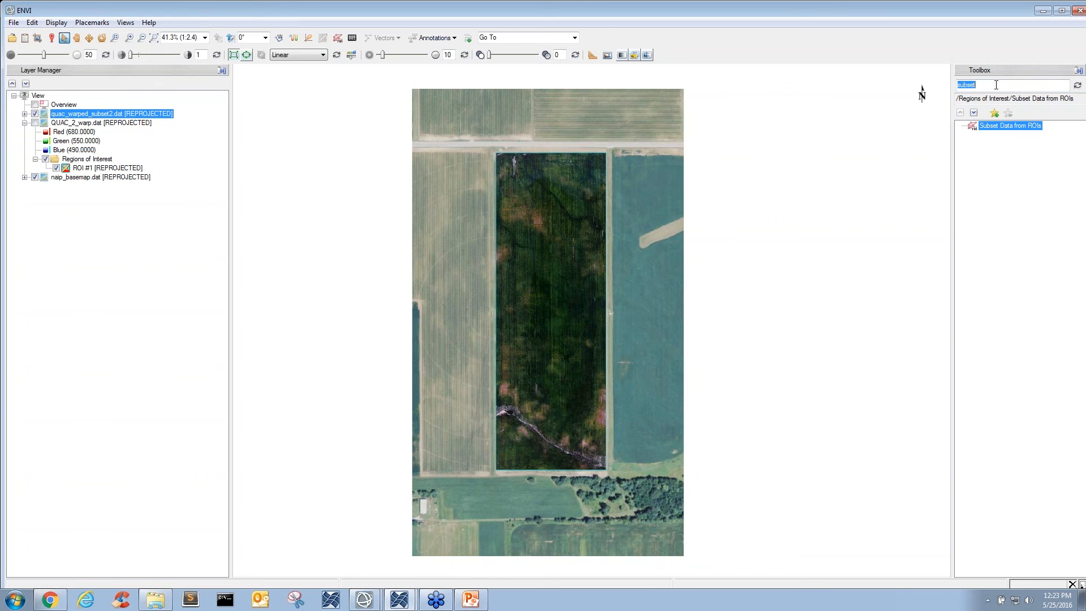
type("hot")
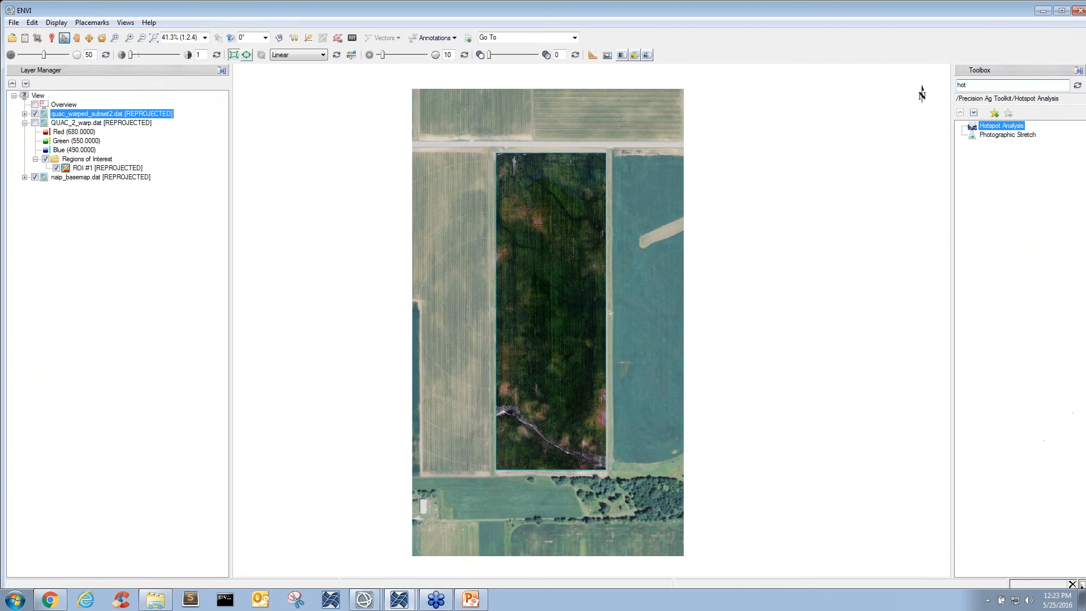
type("spot")
double_click(1005, 128)
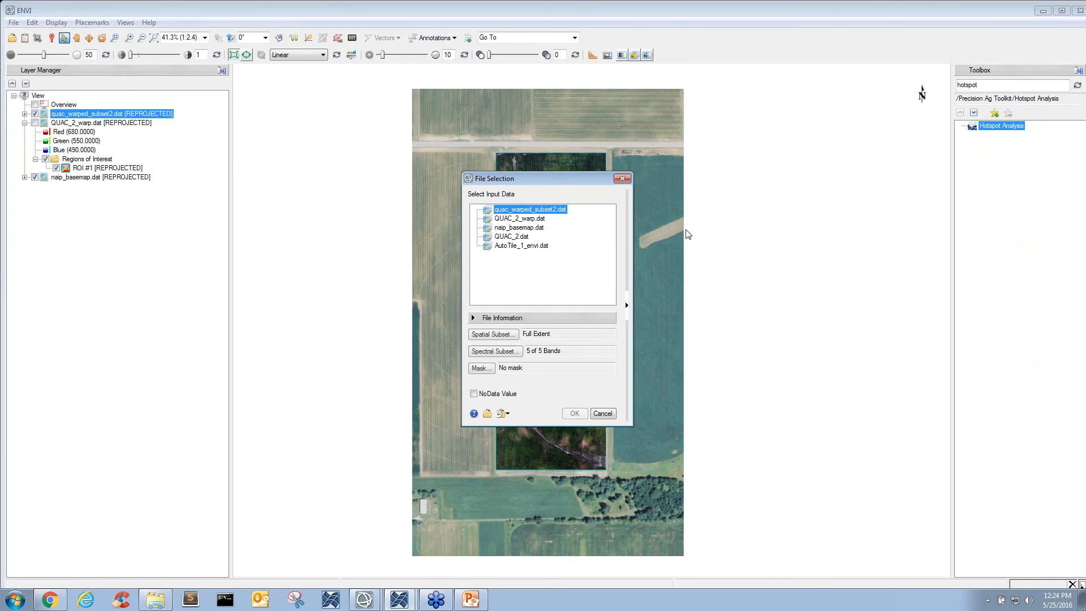
left_click_drag(560, 183, 839, 204)
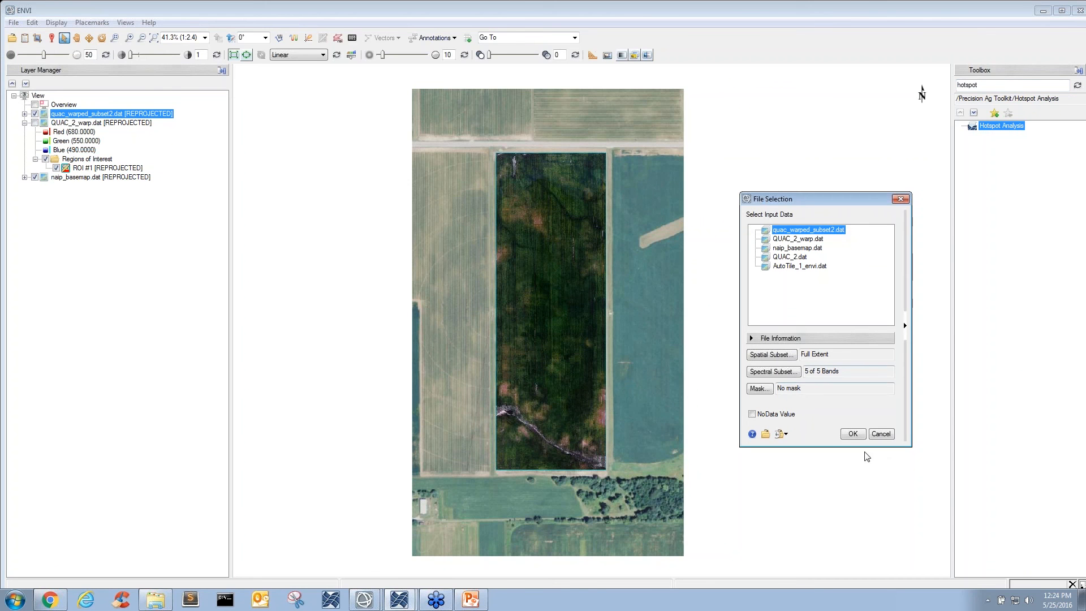
left_click(853, 434)
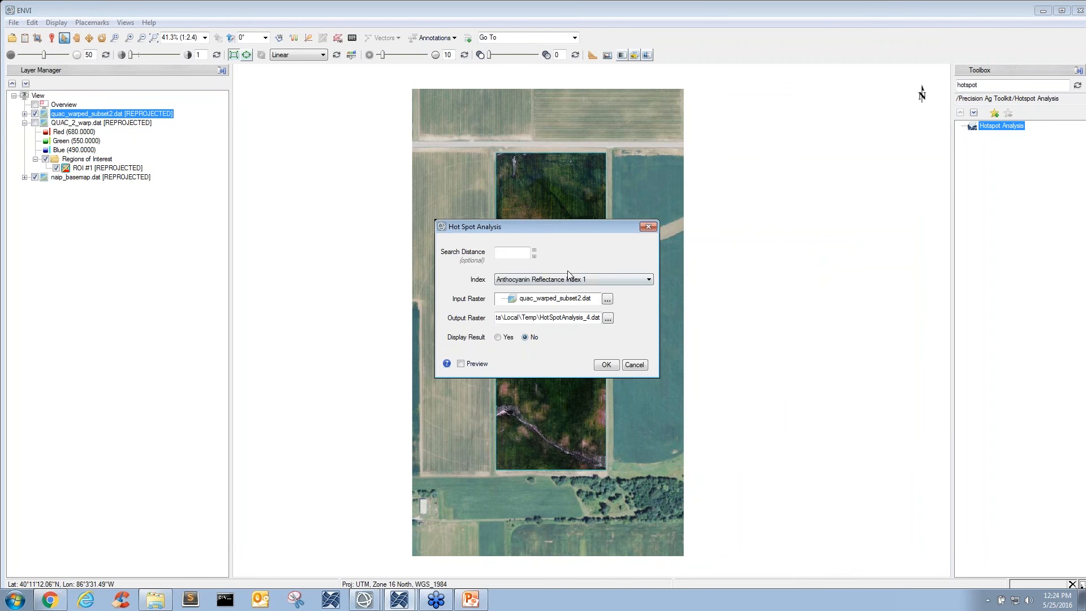
- Run the hot spot analysis with search distance 5 and the Normalized Difference Vegetation Index, with the result displayed
left_click_drag(596, 228, 819, 198)
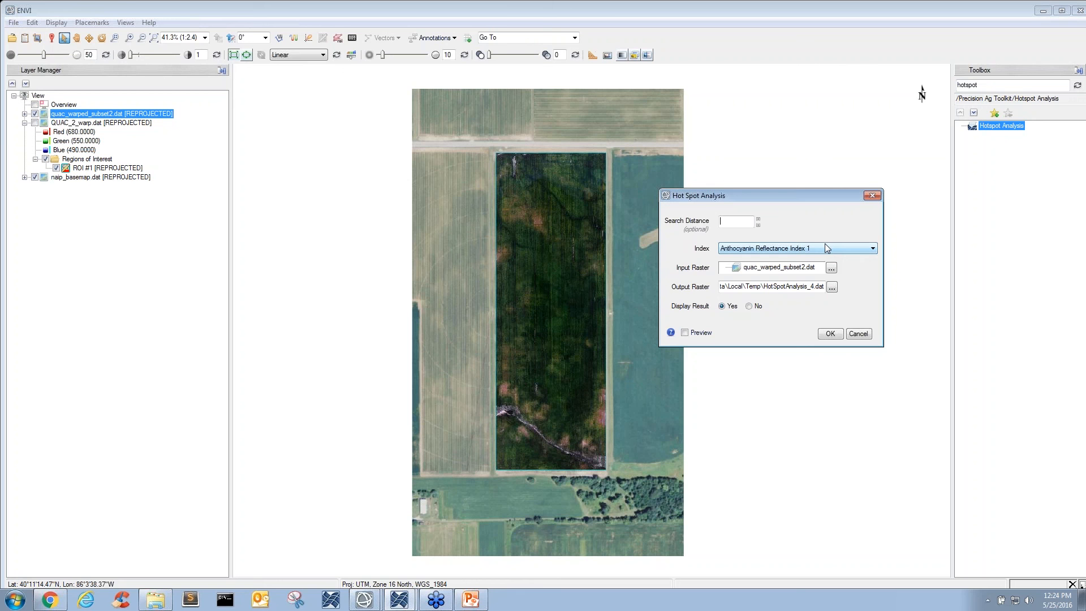
type("5")
left_click(838, 248)
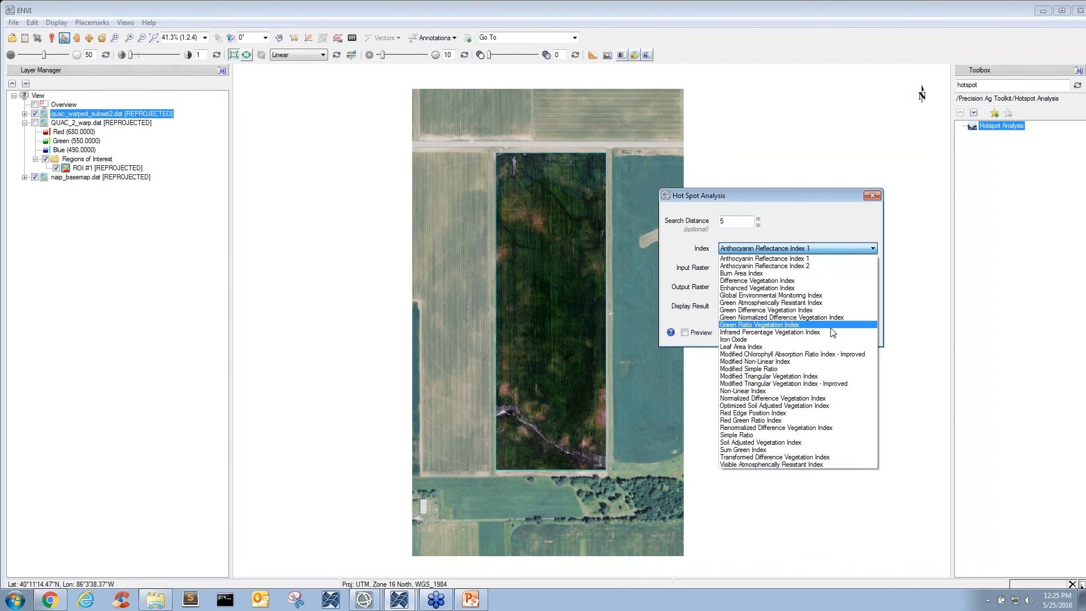
left_click(824, 399)
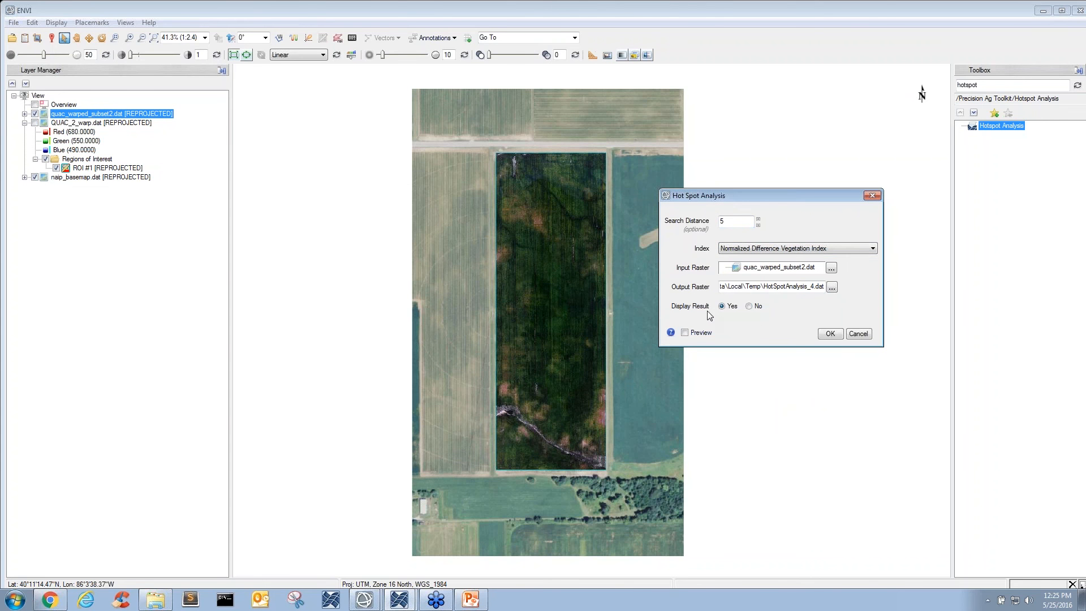
left_click(832, 340)
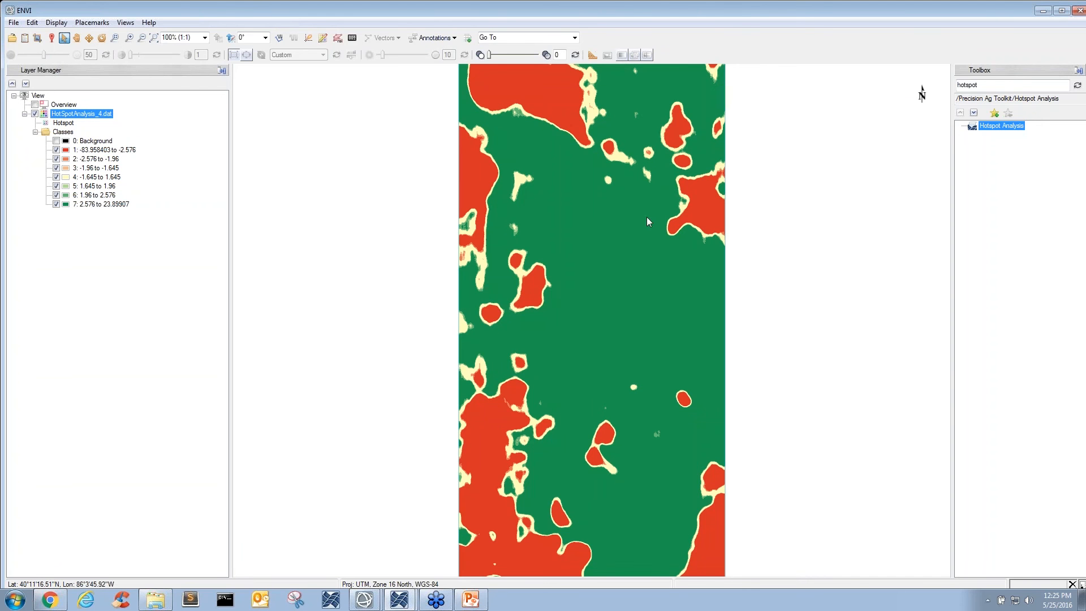
- Split the display into two vertical views and load the Normalized Difference Vegetation Index raster into the empty view
left_click_drag(626, 212, 595, 219)
scroll(596, 219, "down", 2)
mouse_move(603, 160)
left_mouse_down()
mouse_move(606, 188)
mouse_move(599, 181)
left_mouse_up()
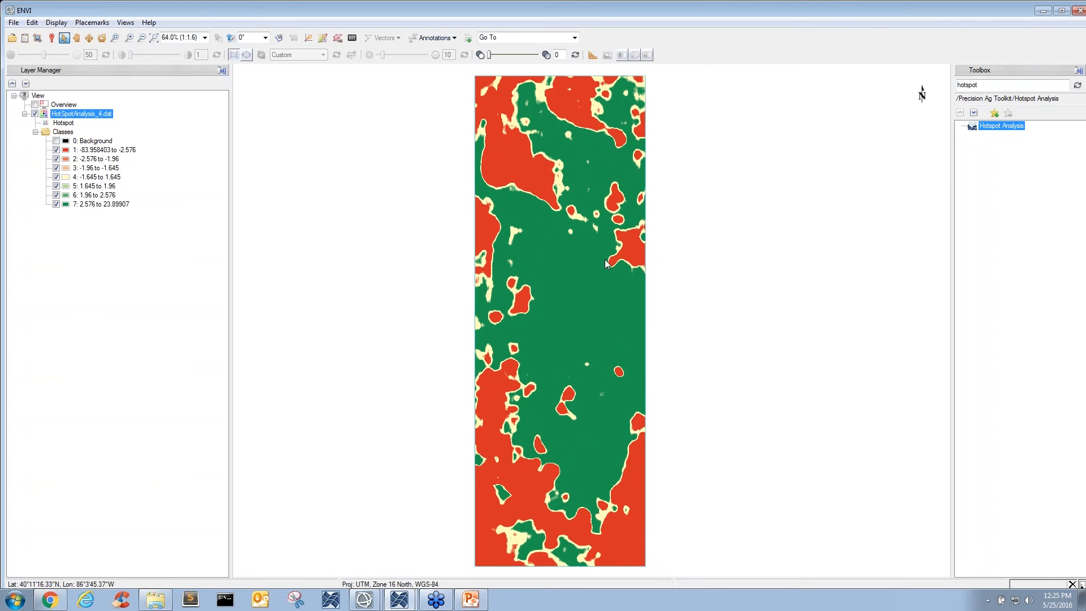
left_click_drag(601, 256, 571, 252)
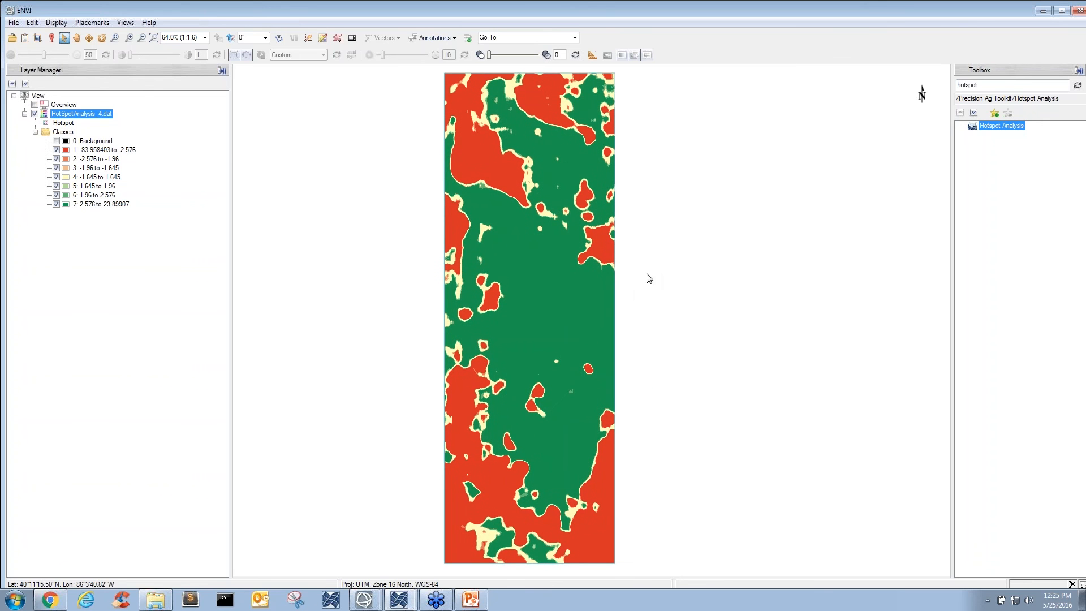
left_click(125, 23)
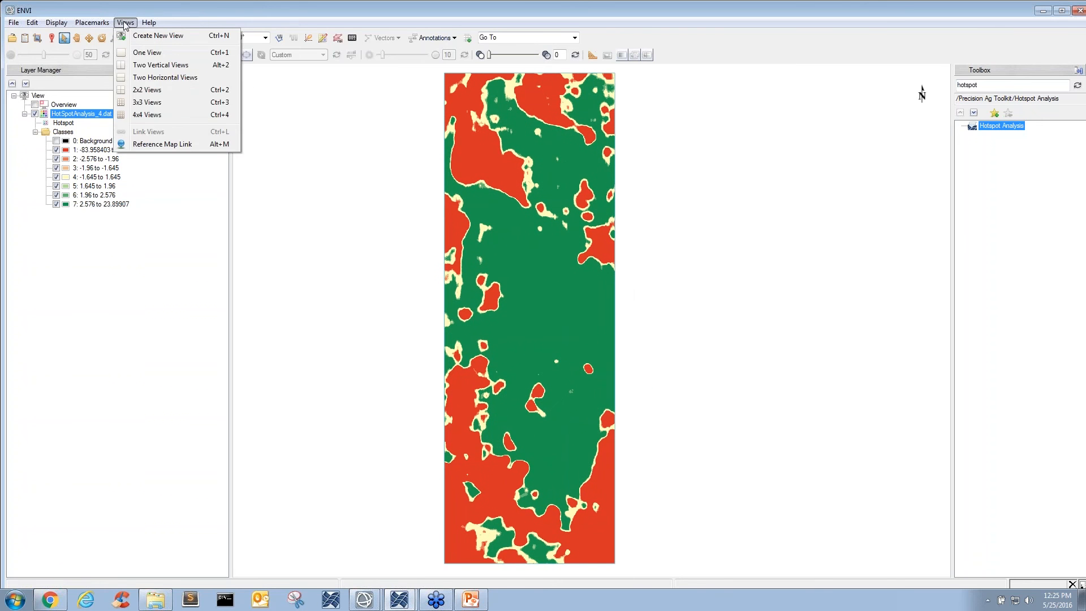
left_click(142, 64)
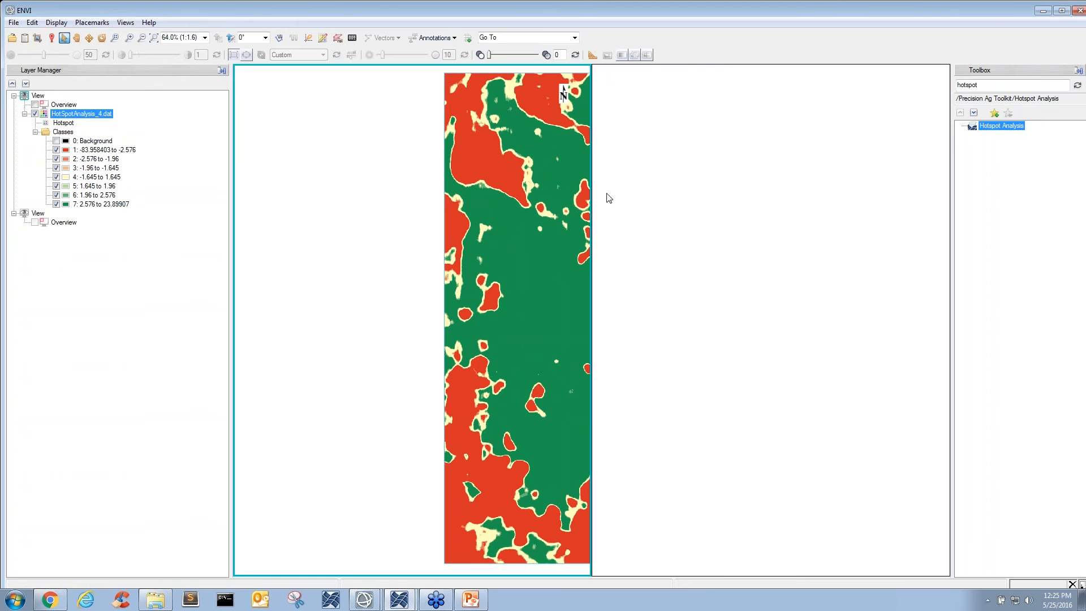
left_click_drag(540, 207, 506, 203)
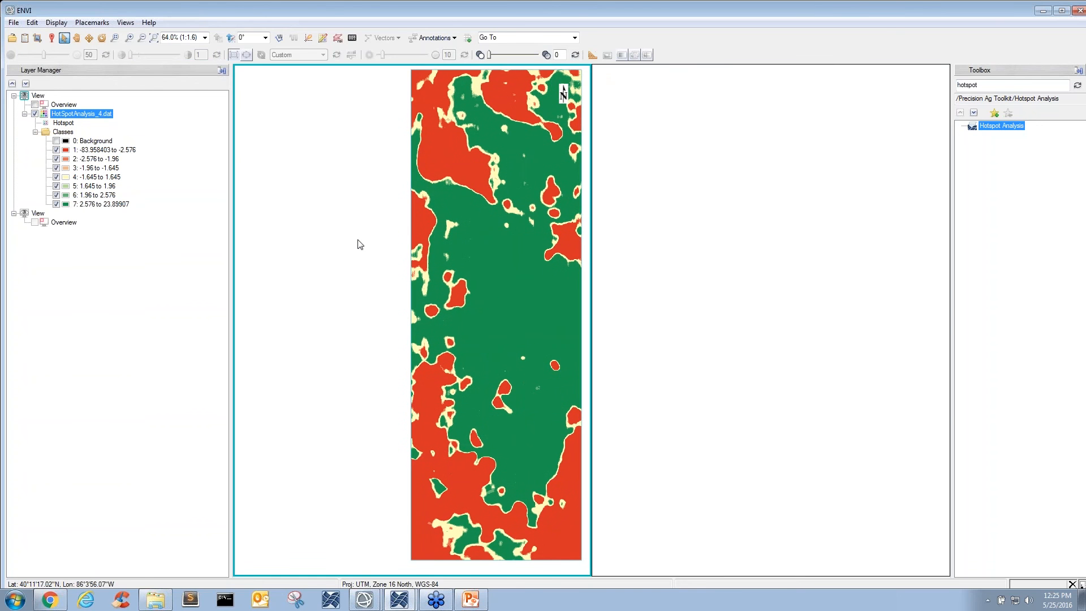
left_click(24, 38)
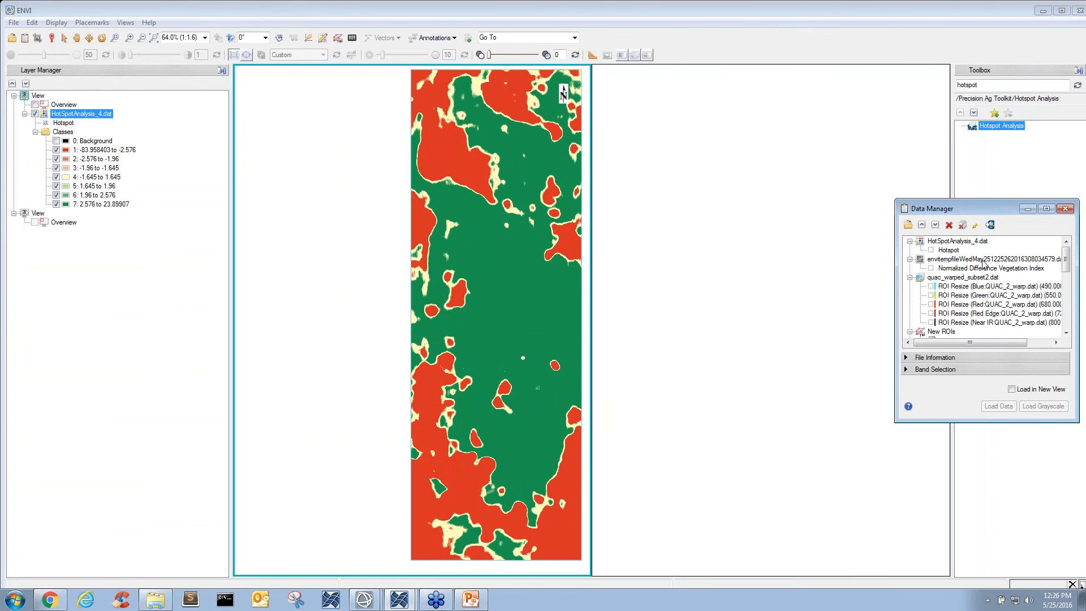
left_click_drag(984, 264, 825, 243)
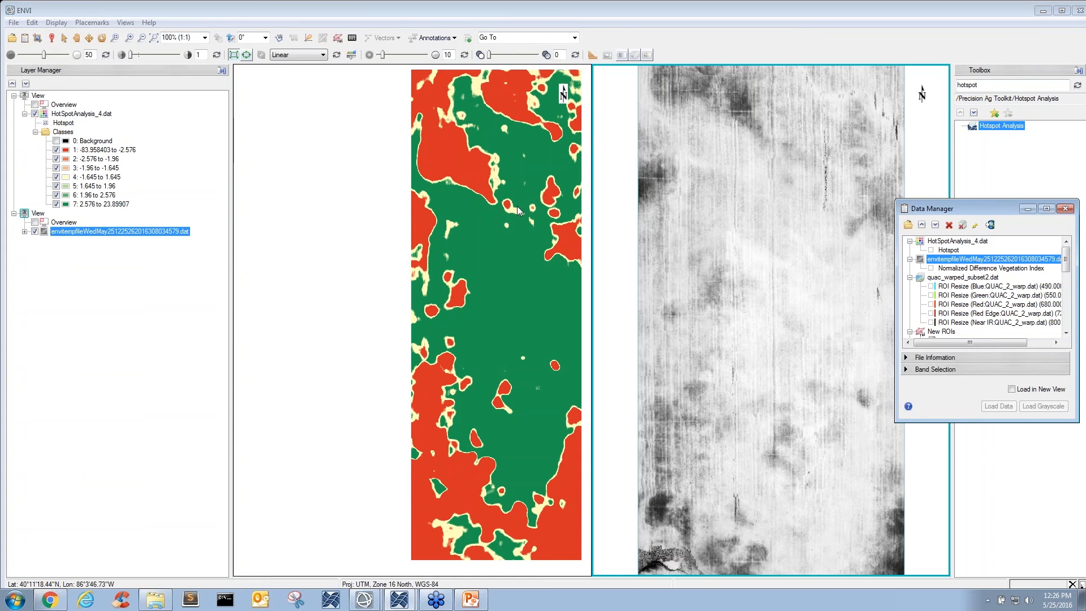
- Geo-link all views so the hotspot result and the vegetation index raster move together, and centre both images
left_click(126, 23)
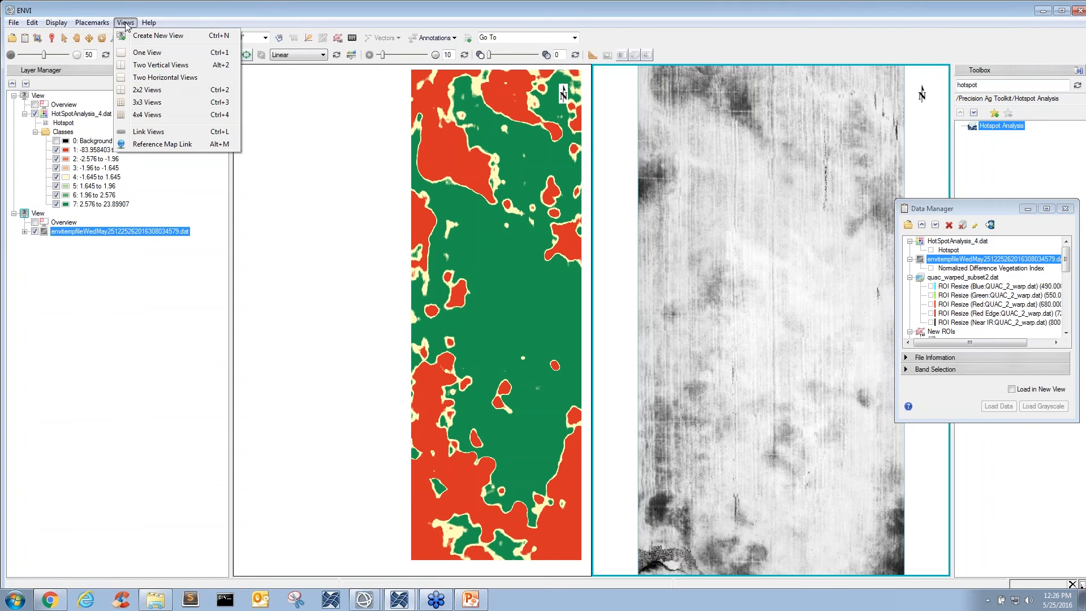
left_click(161, 132)
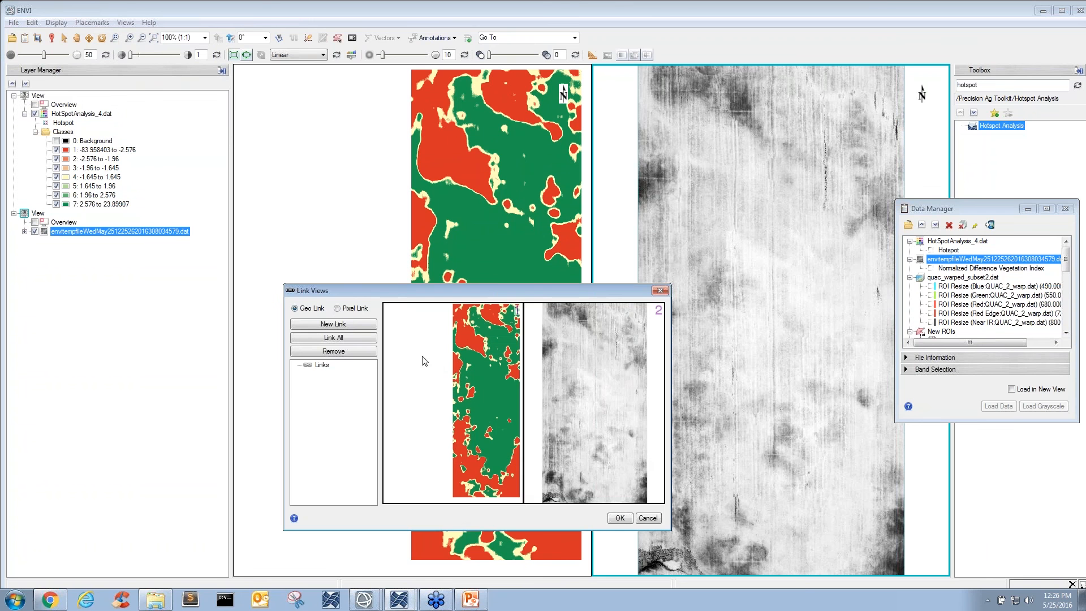
left_click(364, 337)
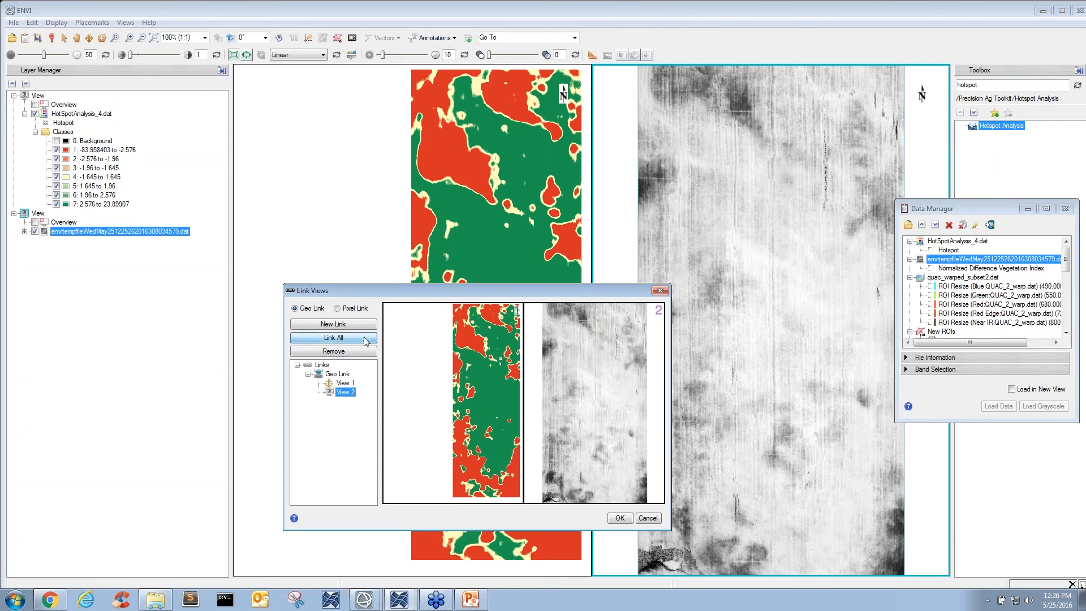
left_click(616, 516)
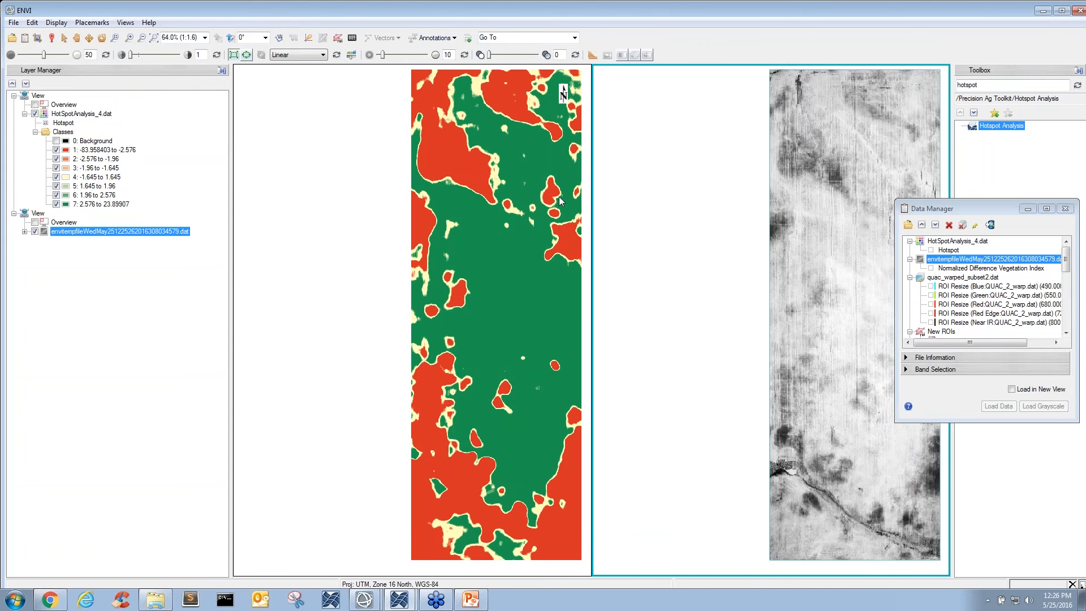
left_click_drag(565, 213, 510, 201)
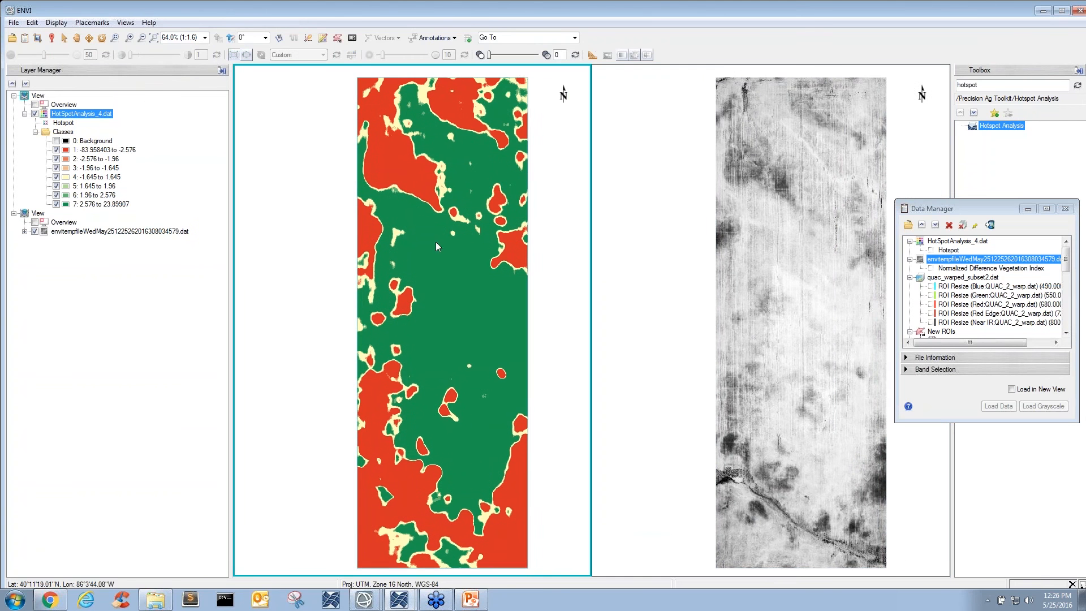
- Apply the predefined CB-RdYlGn color table to the Normalized Difference Vegetation Index layer
right_click(156, 234)
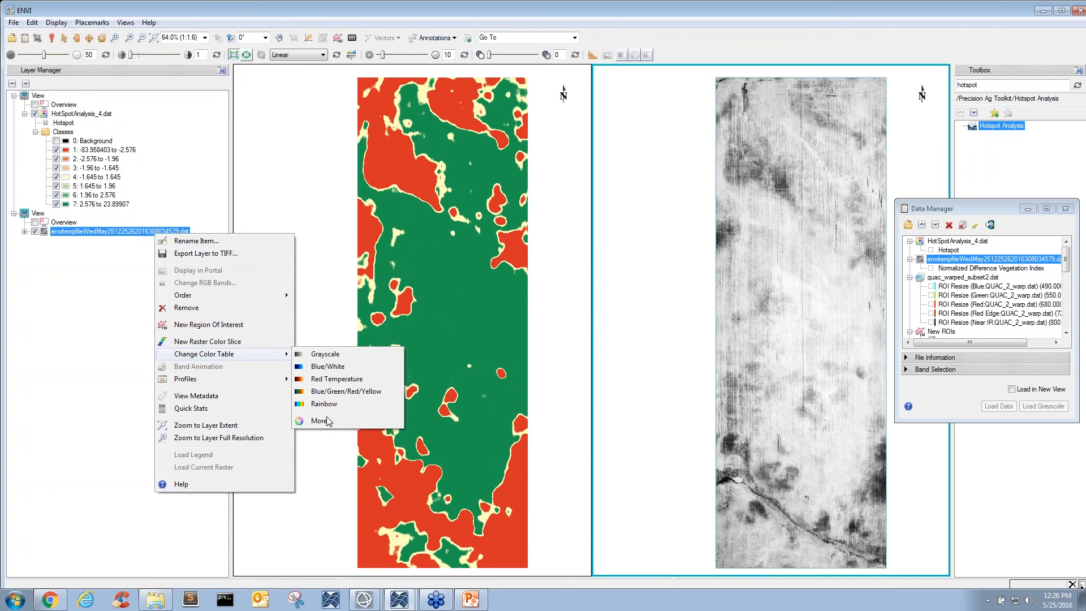
left_click(329, 421)
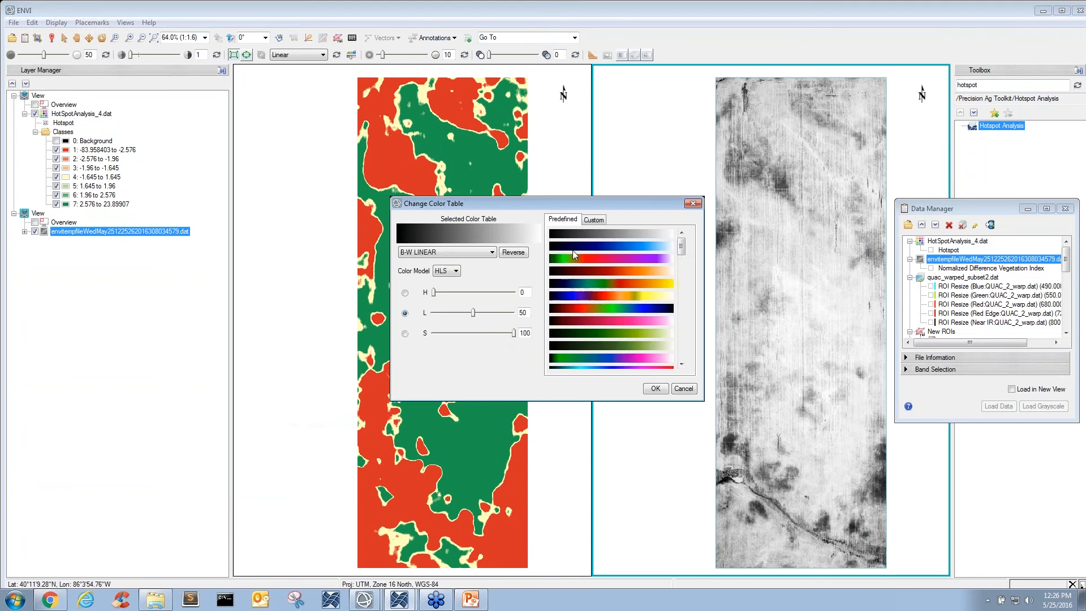
left_click_drag(681, 247, 681, 353)
left_click(658, 349)
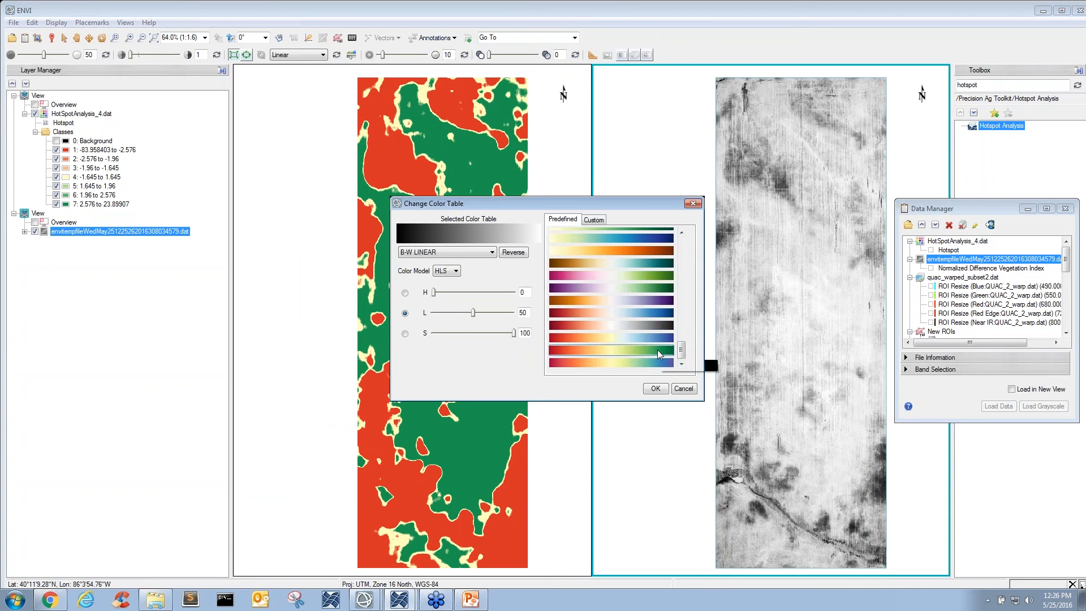
left_click(655, 389)
- Close the Data Manager and compare the northern part of the field up close in the linked hotspot and vegetation index views
scroll(787, 240, "up", 1)
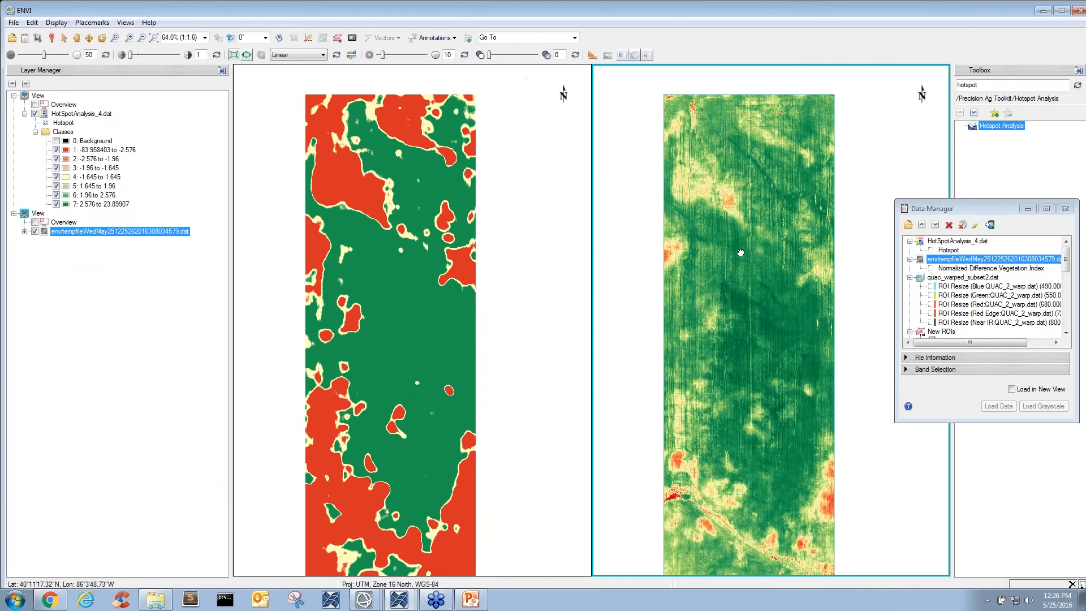
scroll(722, 175, "up", 1)
scroll(711, 161, "up", 1)
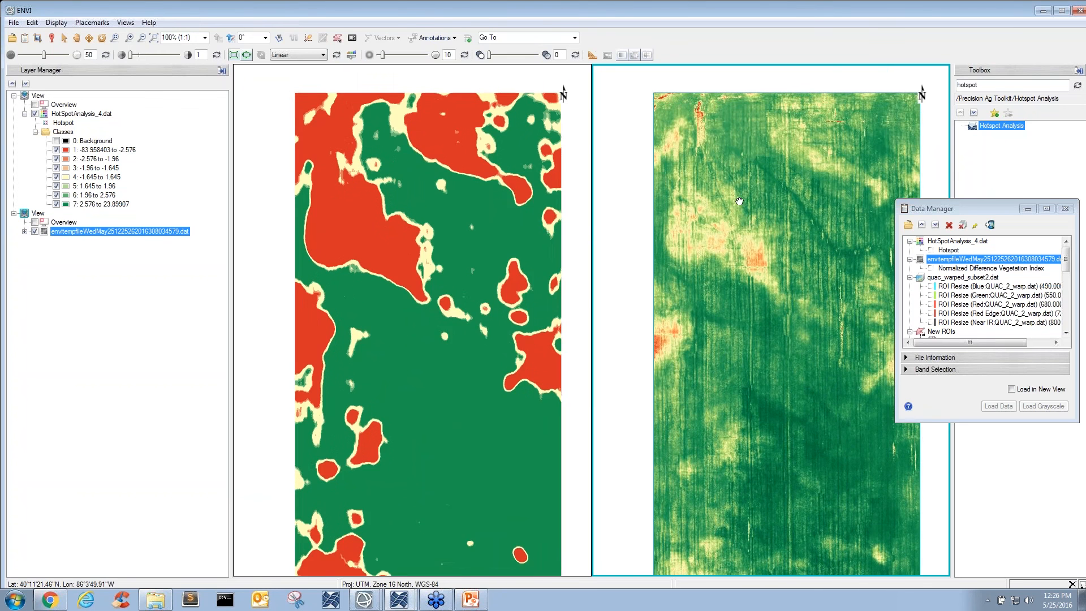
left_click(1065, 208)
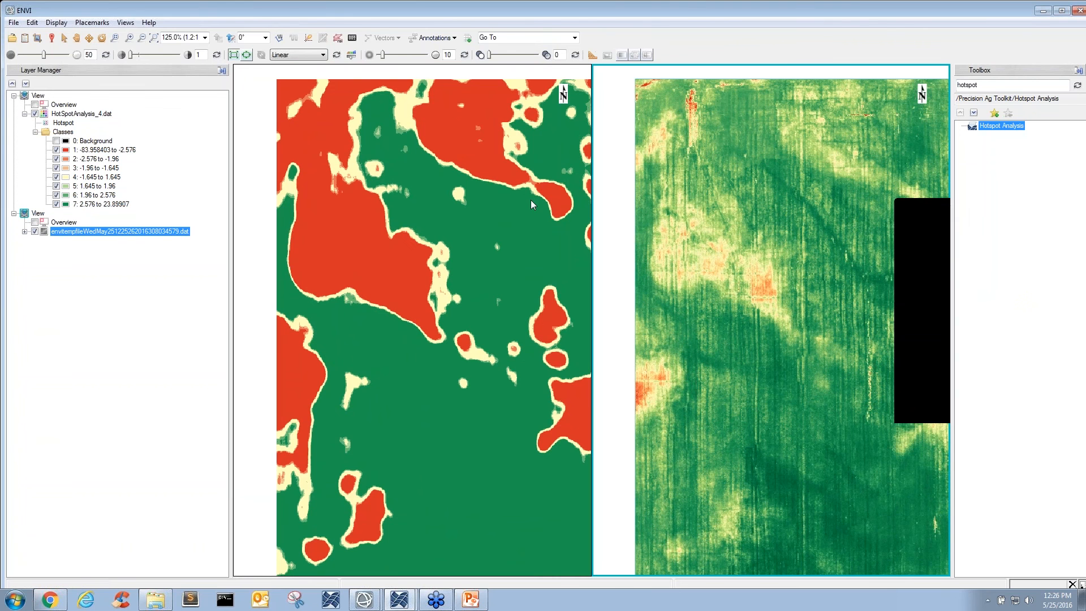
left_click(521, 233)
left_click_drag(518, 232, 495, 235)
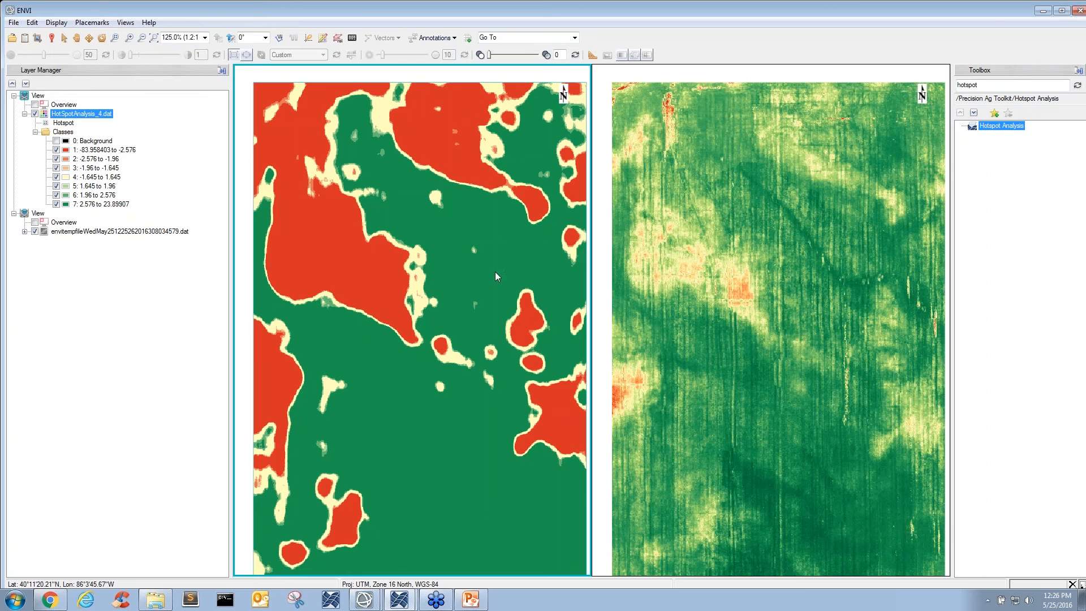
left_click(730, 294)
scroll(688, 155, "up", 5)
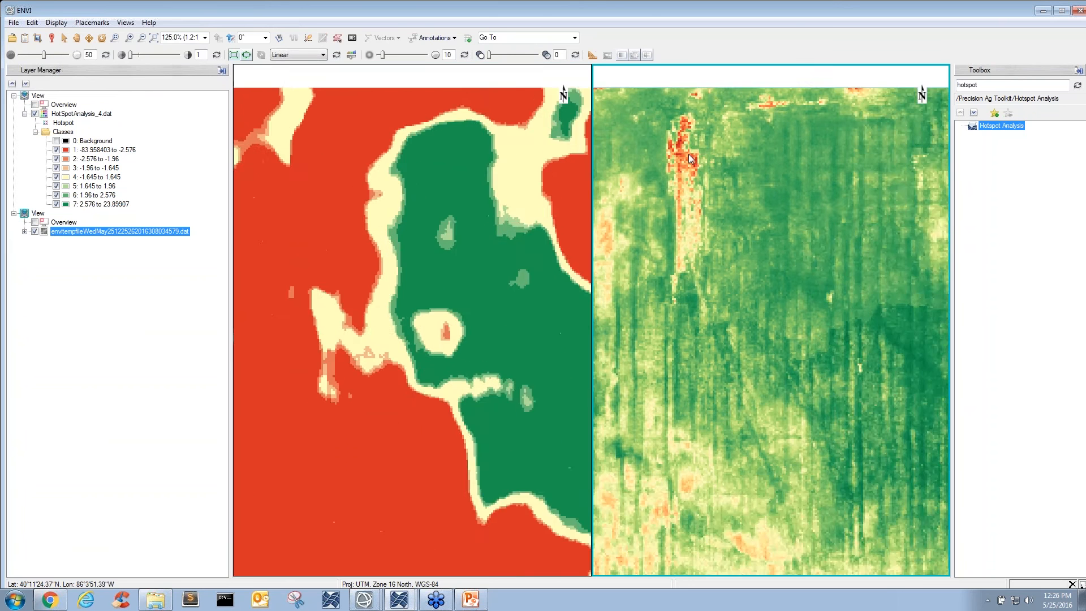
left_click_drag(688, 155, 800, 193)
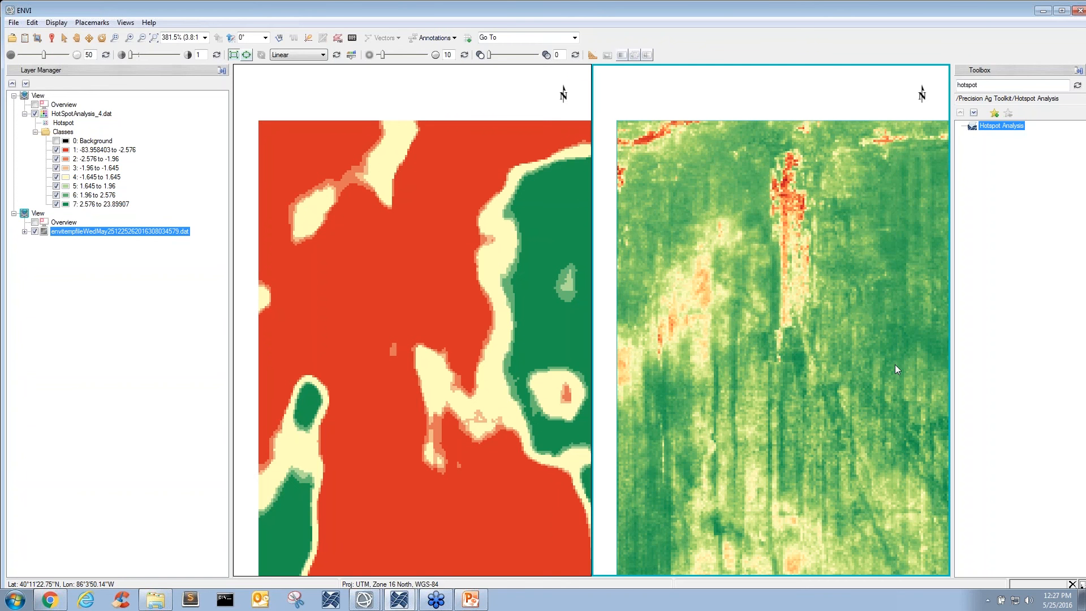
- Compare the hotspot classes with the vegetation index patterns across the middle and south of the field, back out to the whole field
scroll(898, 378, "down", 1)
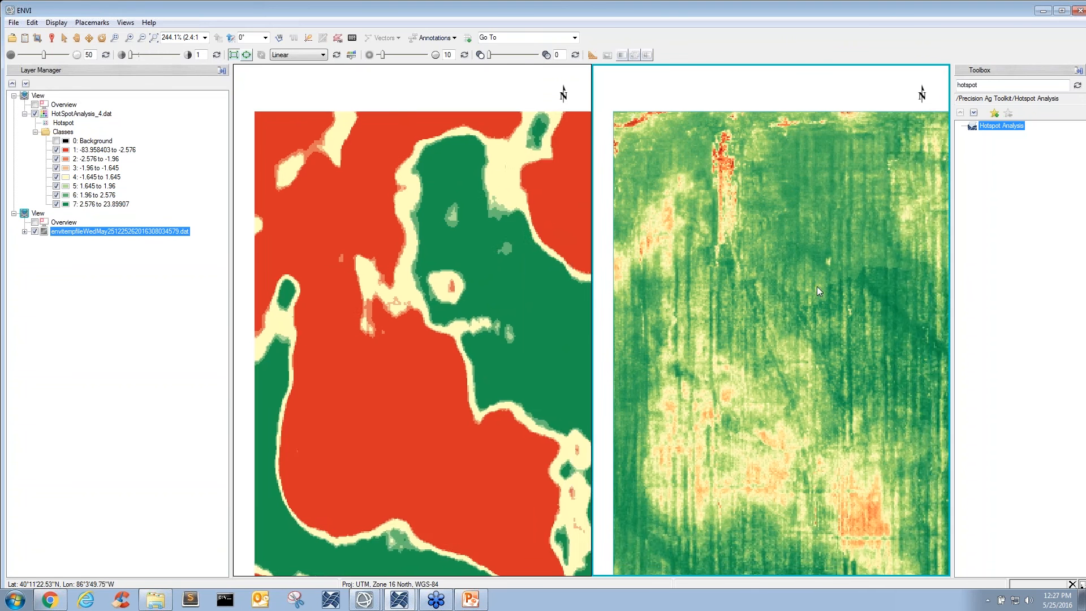
scroll(857, 332, "down", 1)
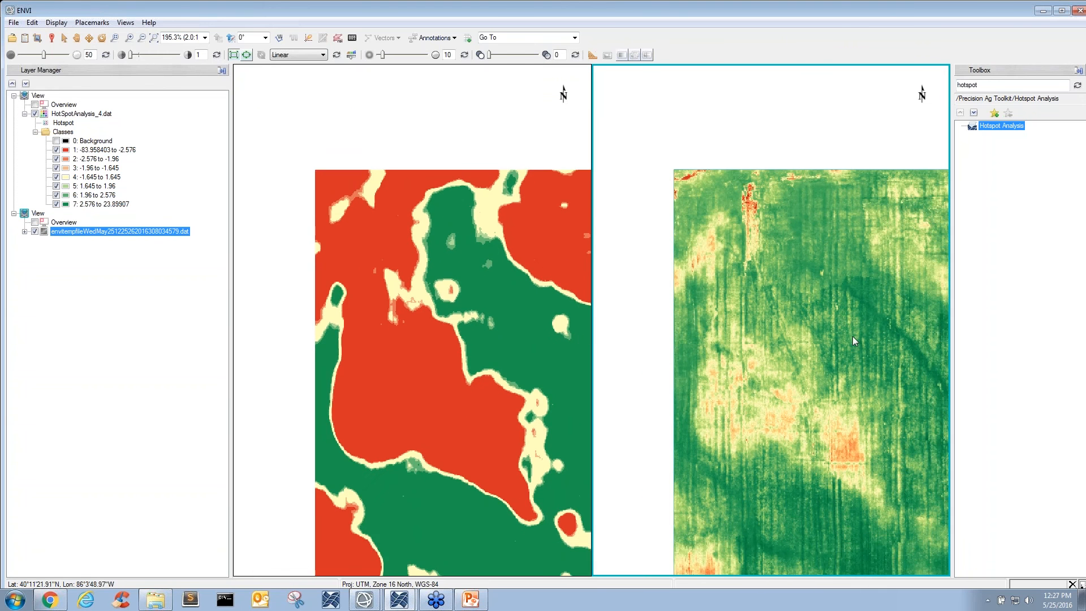
scroll(857, 354, "down", 1)
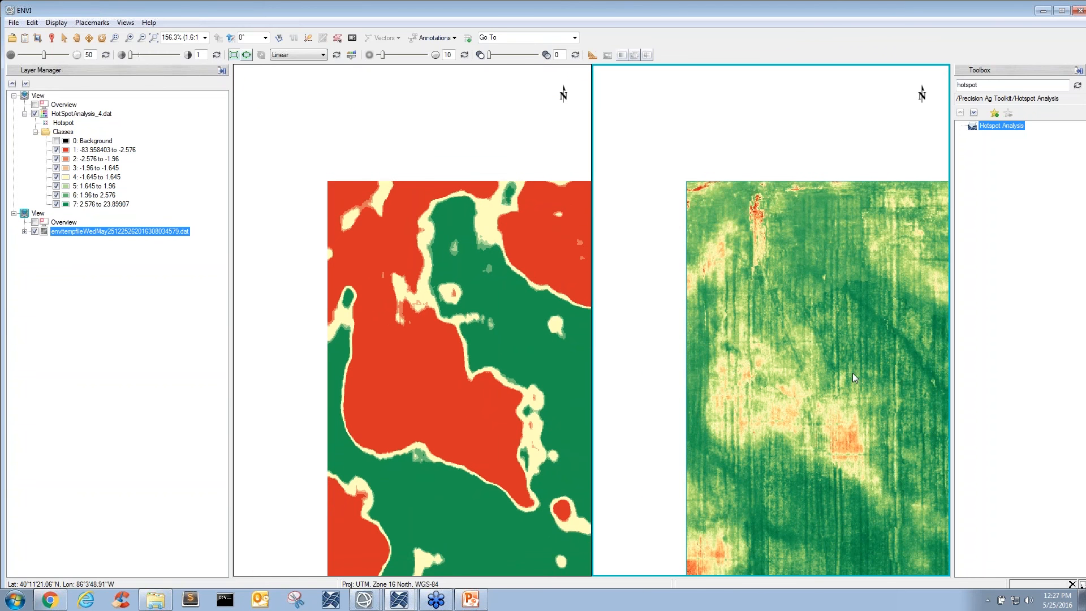
scroll(810, 309, "down", 1)
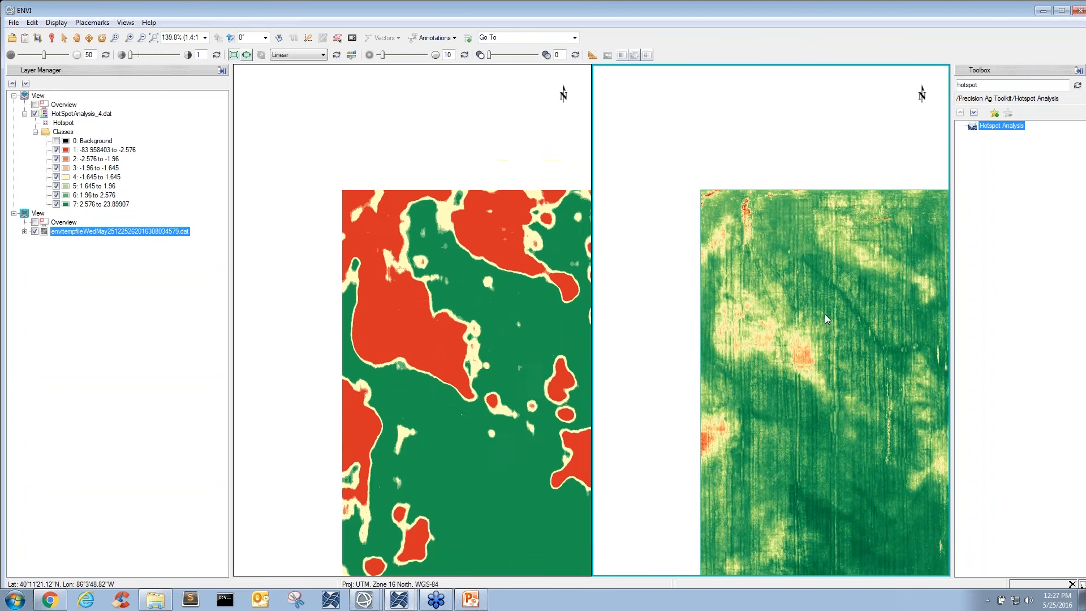
scroll(826, 316, "down", 1)
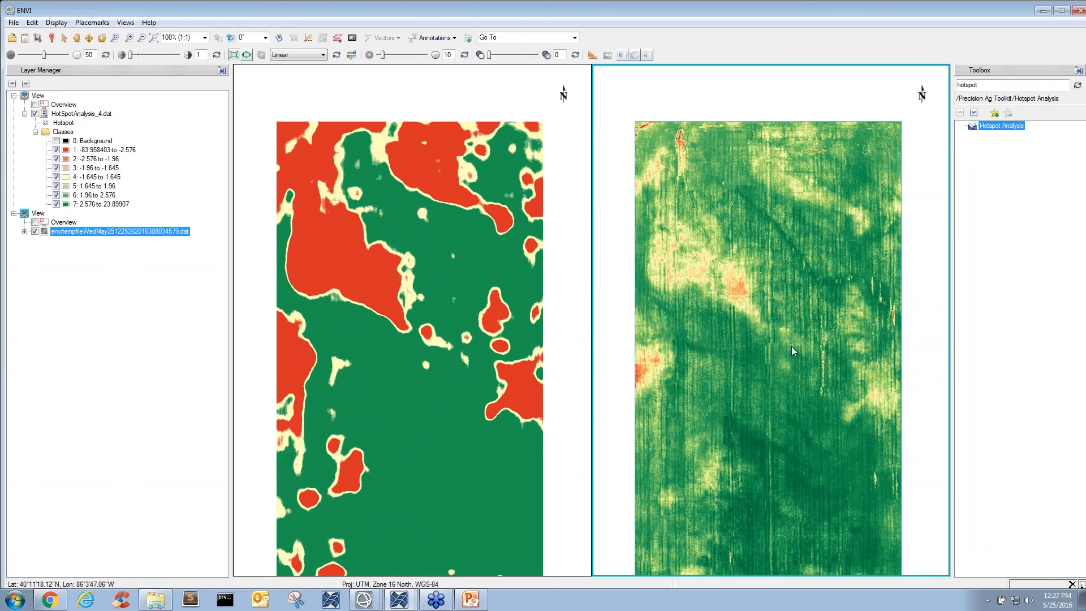
left_click_drag(778, 371, 782, 370)
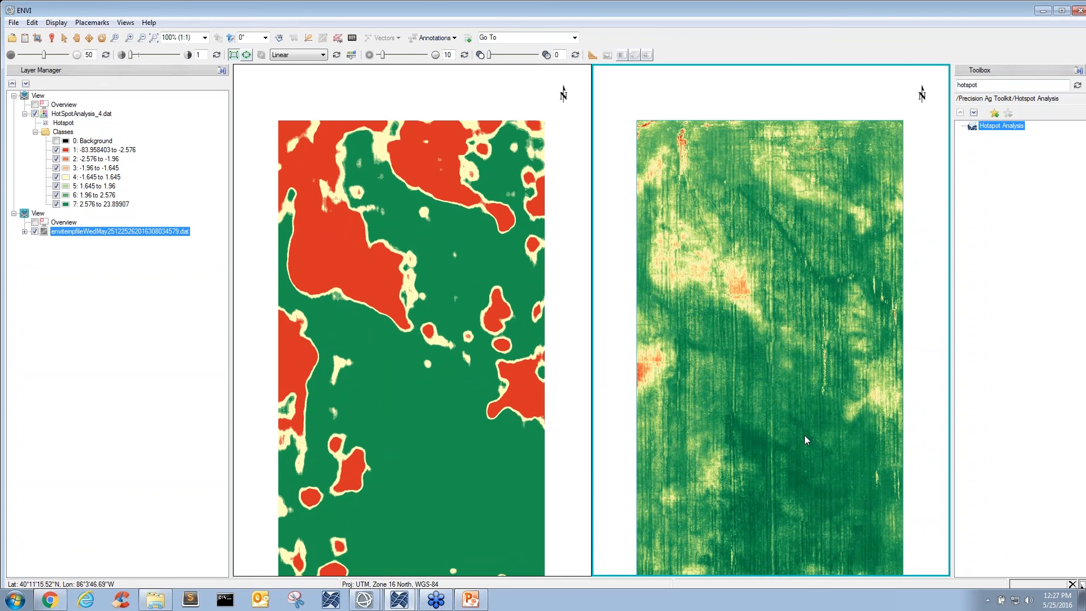
left_click_drag(804, 436, 801, 346)
left_click_drag(803, 403, 807, 374)
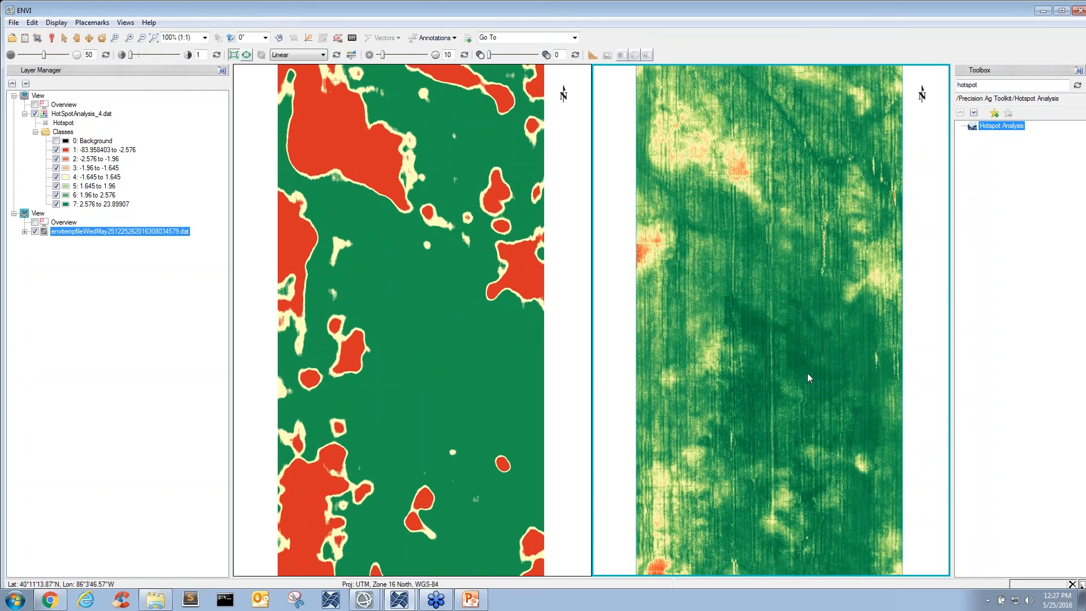
left_click_drag(774, 238, 776, 263)
scroll(767, 259, "down", 1)
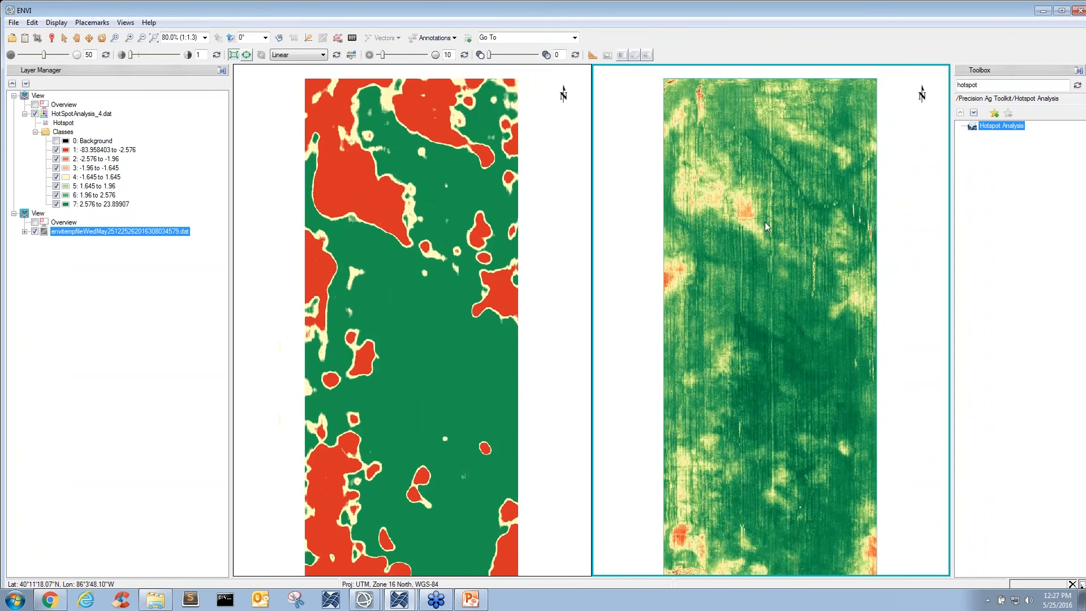
scroll(772, 206, "down", 1)
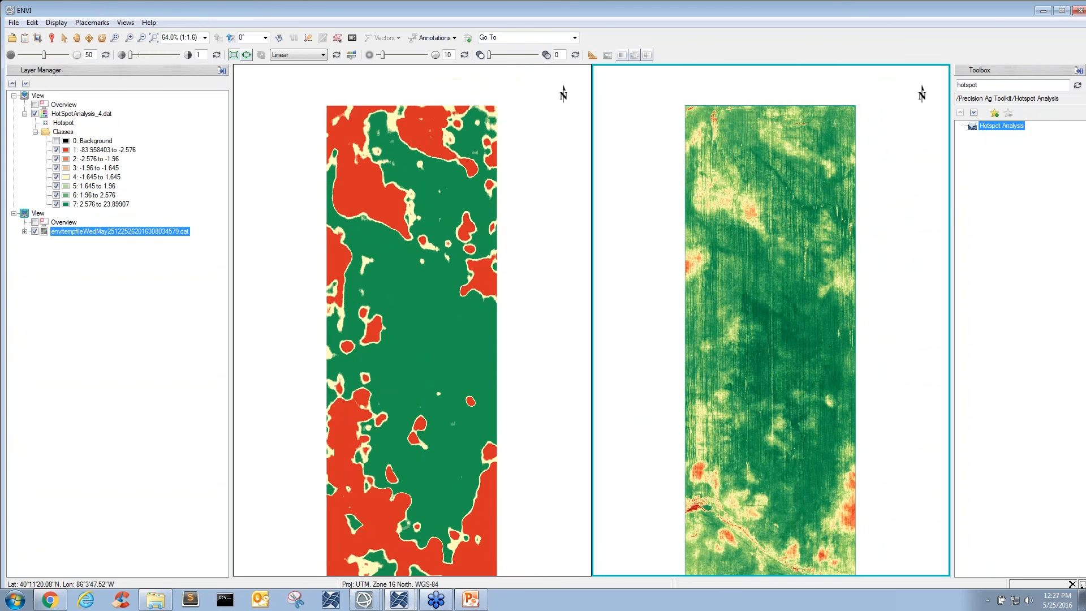
- Search the toolbox for "spectra" and start Spectral Index Report with quac_warped_subset2.dat as the input data
double_click(1024, 88)
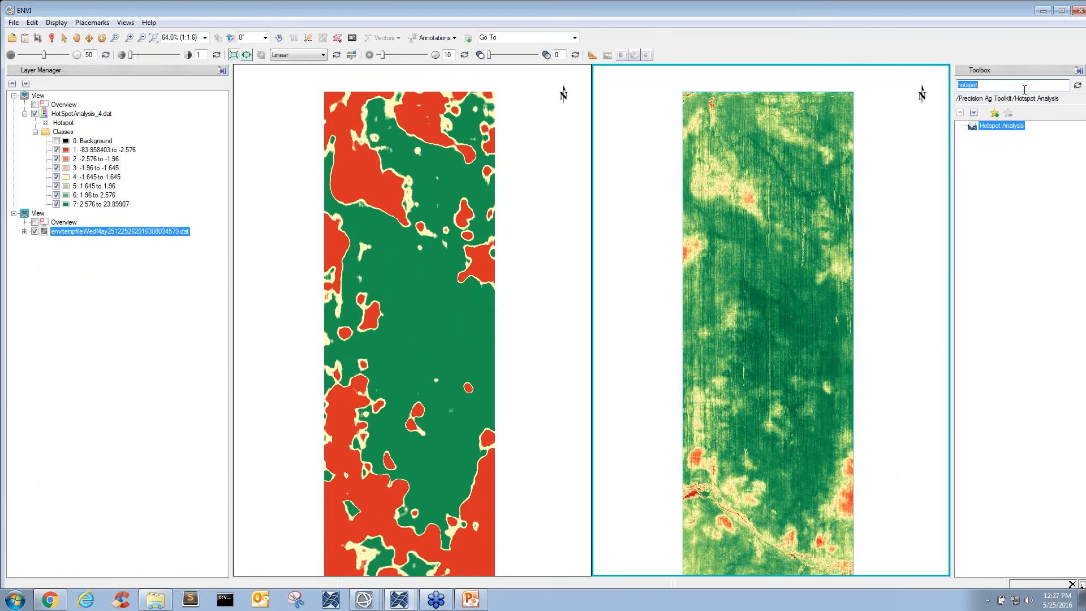
key("BackSpace")
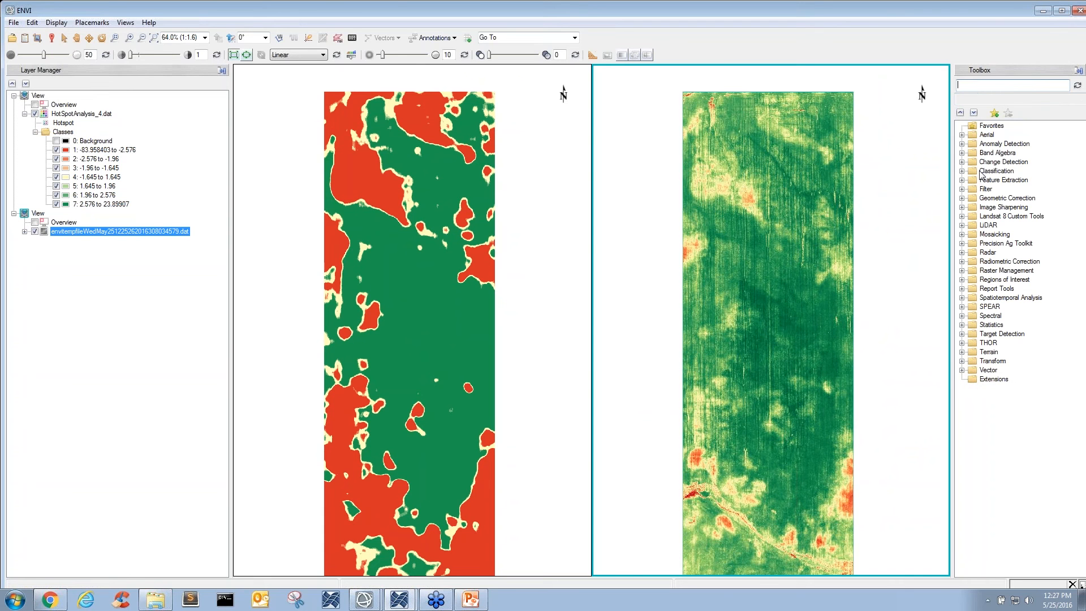
type("spectra")
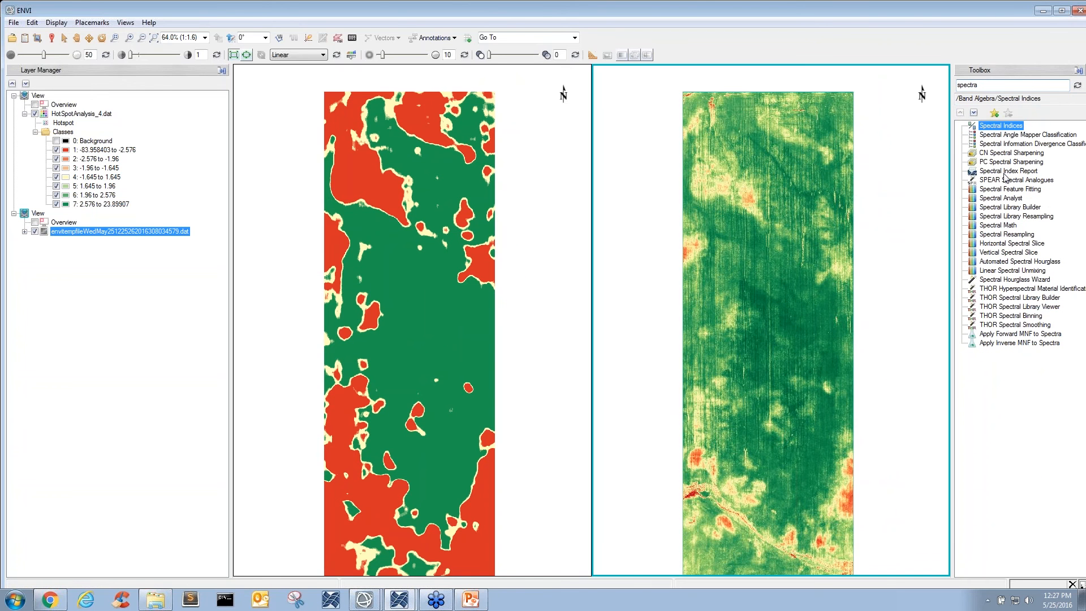
left_click(1005, 172)
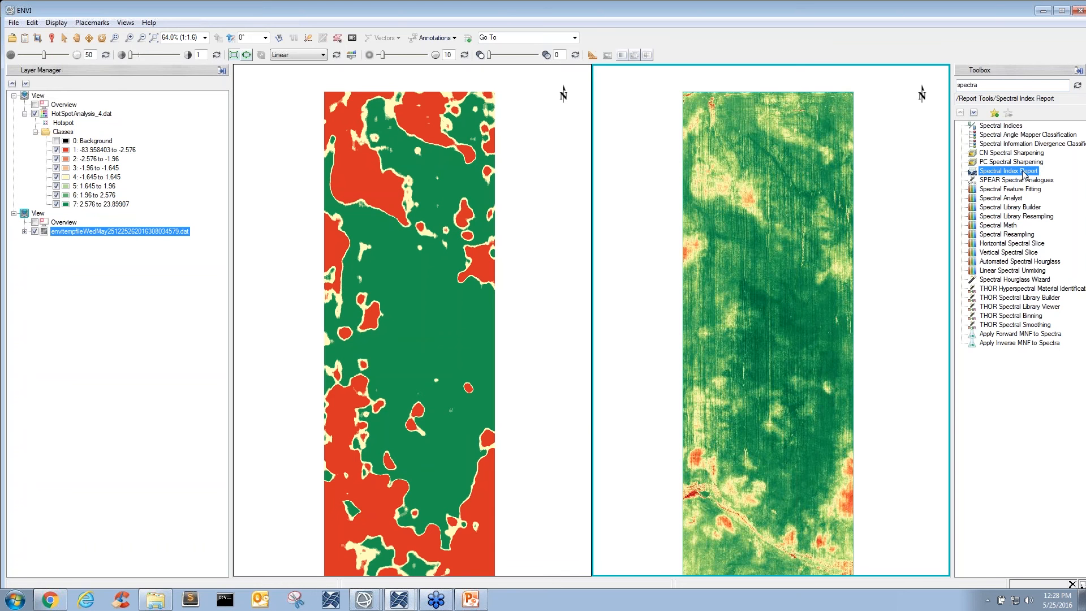
double_click(1019, 174)
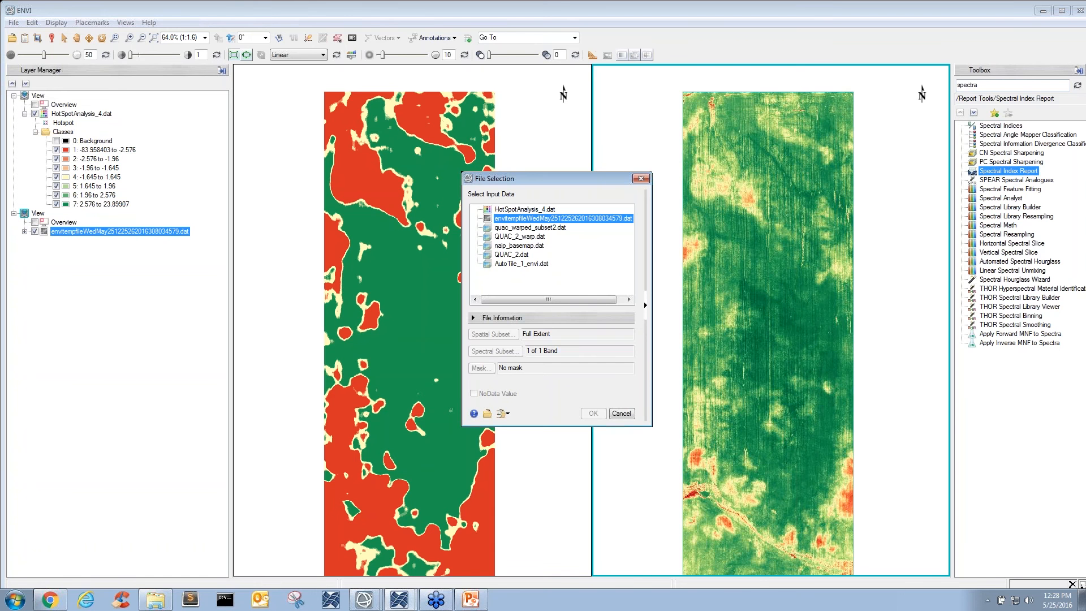
left_click(552, 229)
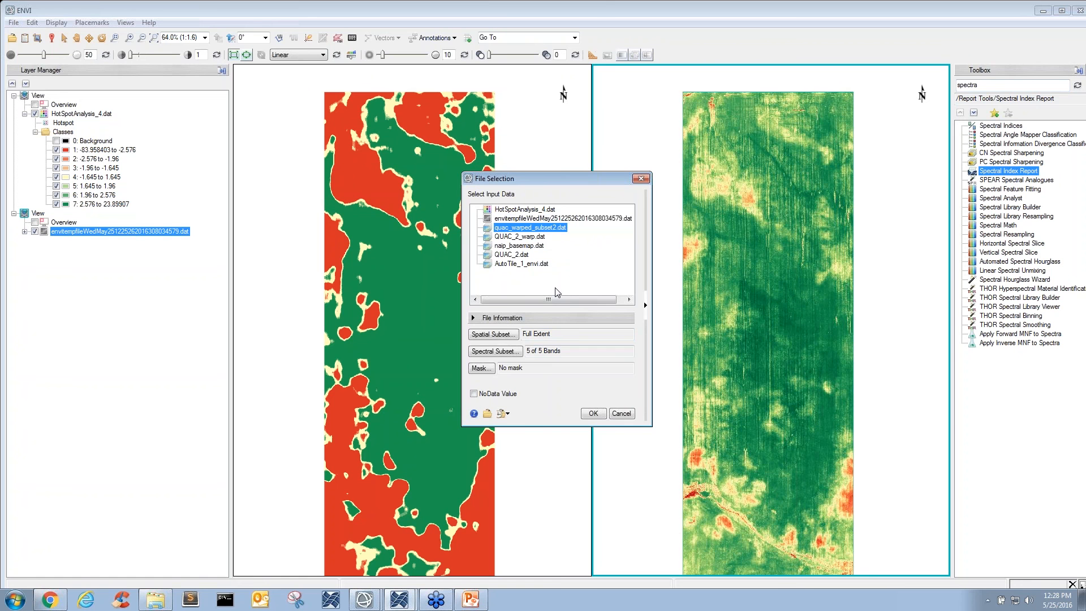
left_click(595, 414)
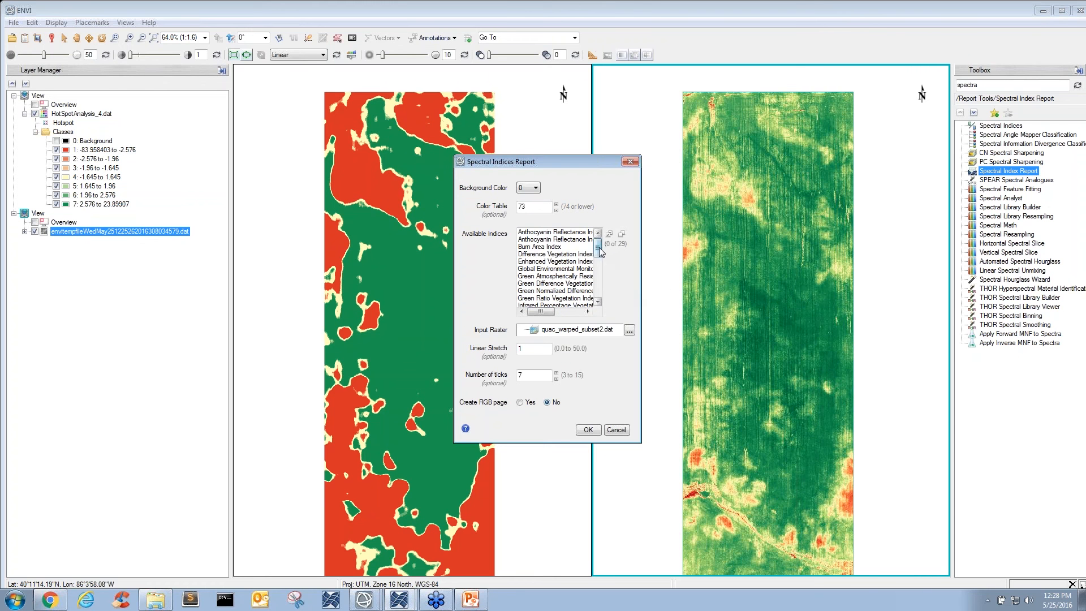
- Generate the report for the Normalized Difference Vegetation Index with an RGB page included, and display the resulting PDF
left_click_drag(600, 251, 601, 284)
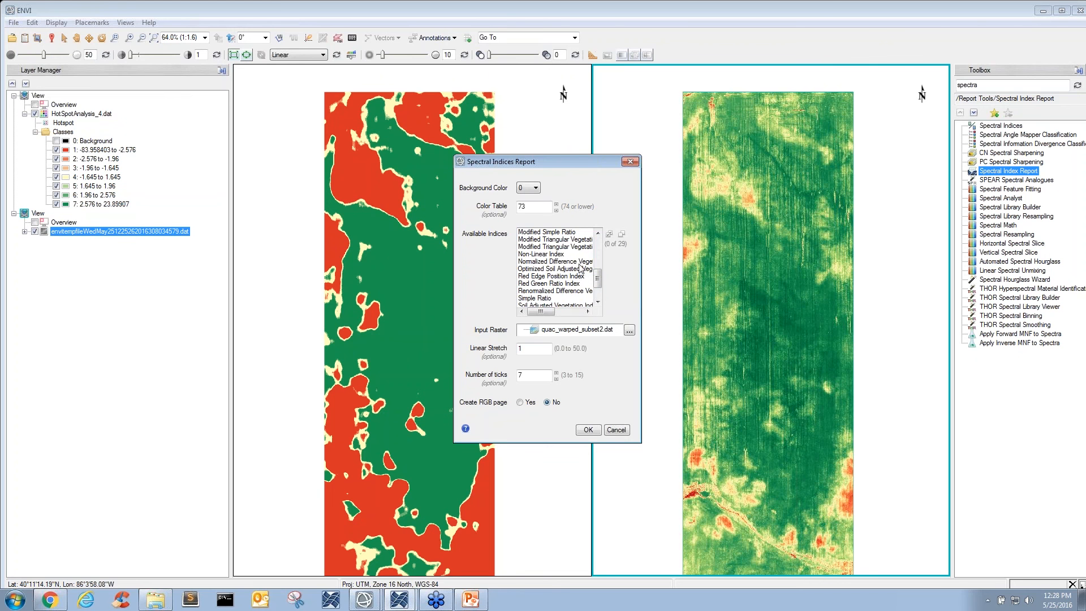
left_click(579, 262)
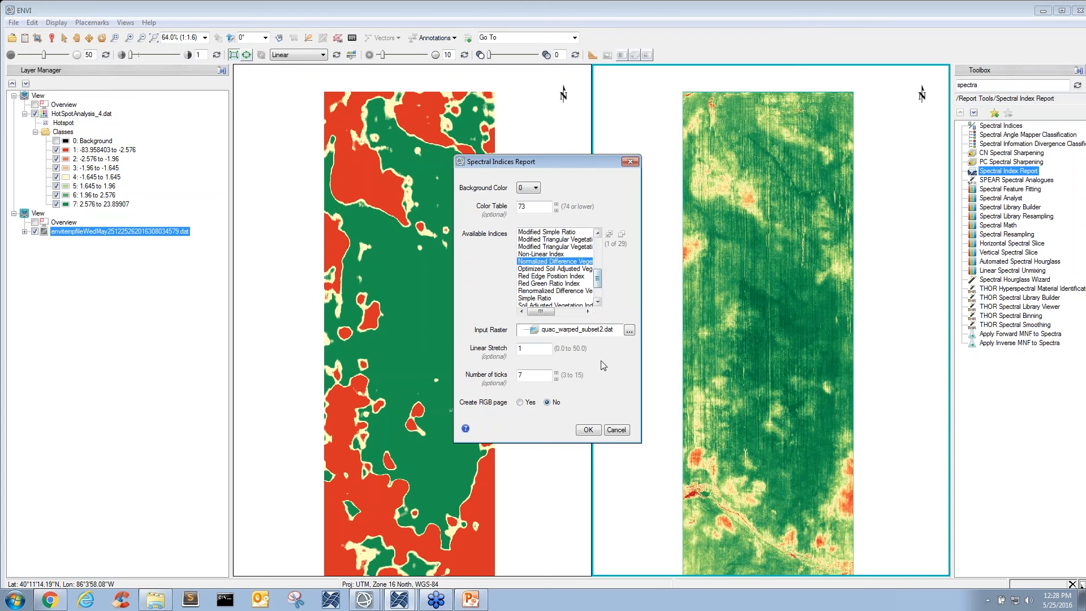
left_click(520, 402)
left_click(589, 430)
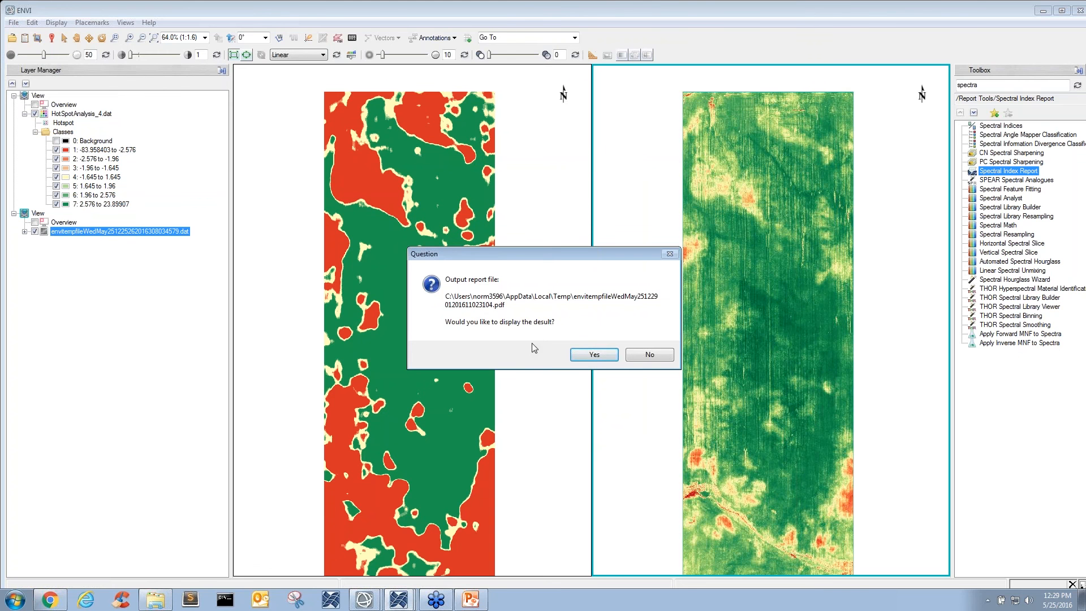
left_click(592, 357)
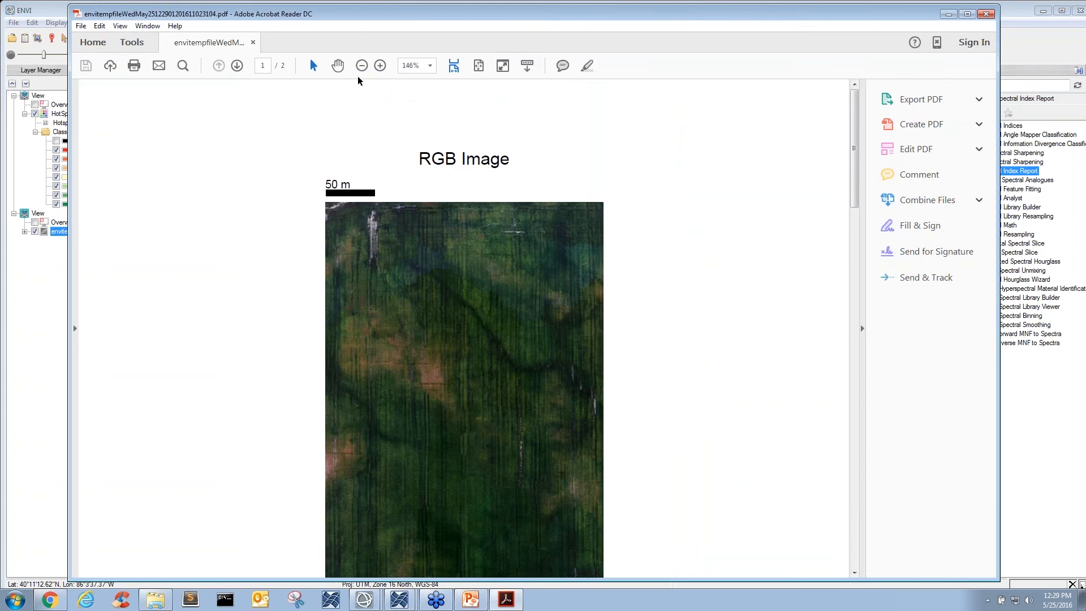
- Review the PDF report at 72.8% zoom, examining the RGB image page and the vegetation index map with its color scale
left_click(361, 65)
left_click(360, 65)
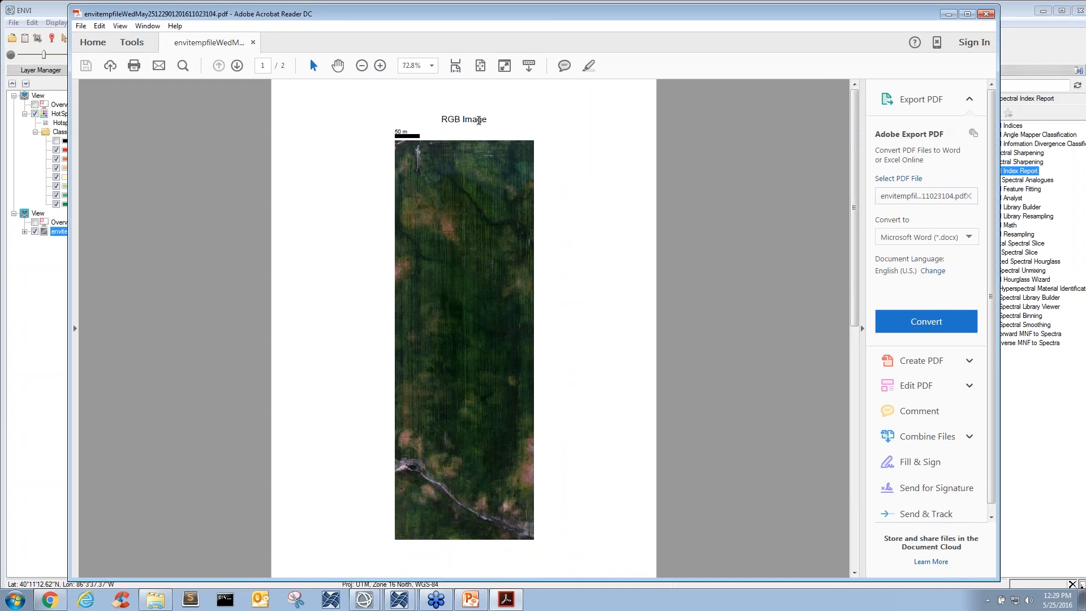
scroll(632, 300, "down", 6)
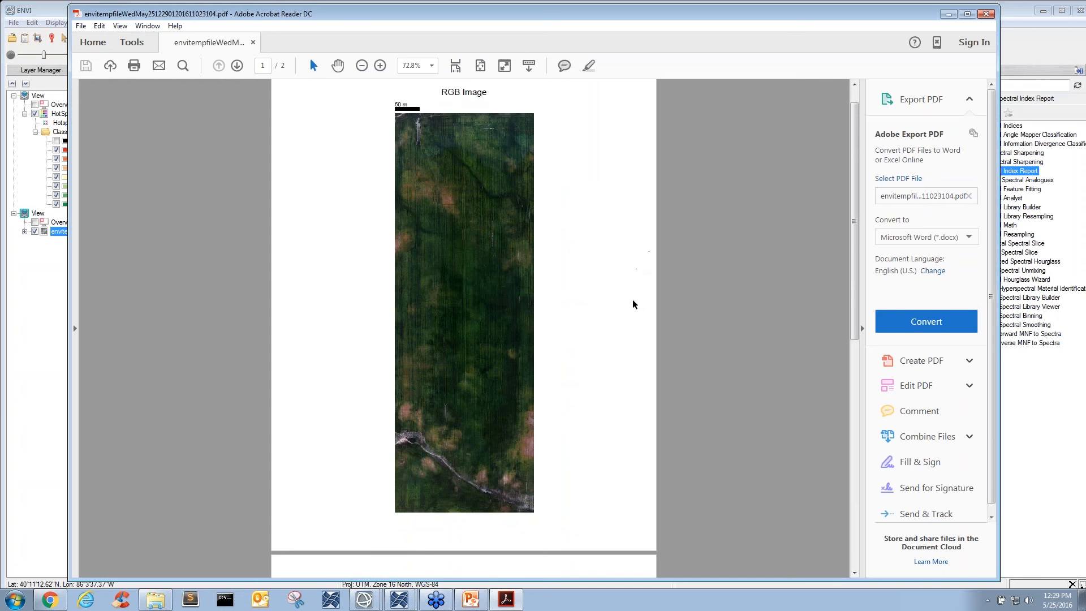
scroll(630, 322, "down", 9)
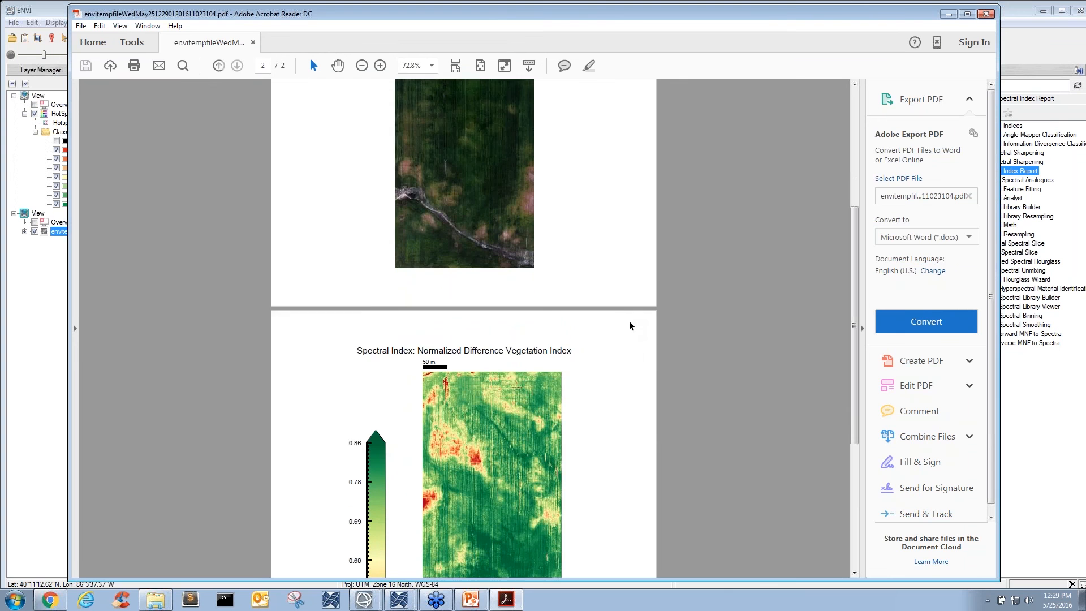
scroll(629, 326, "down", 3)
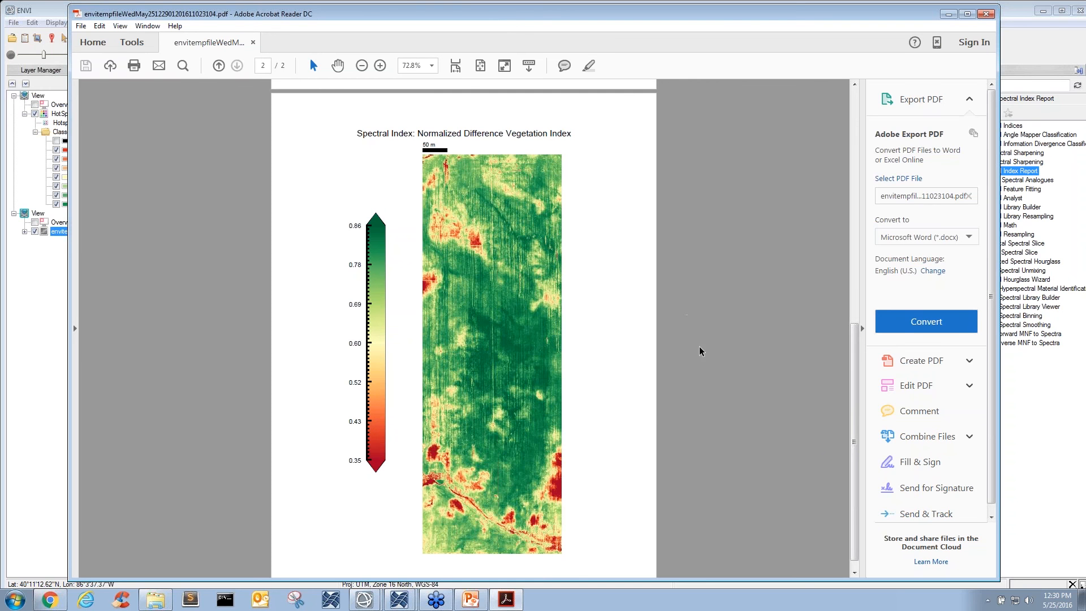
scroll(662, 409, "down", 1)
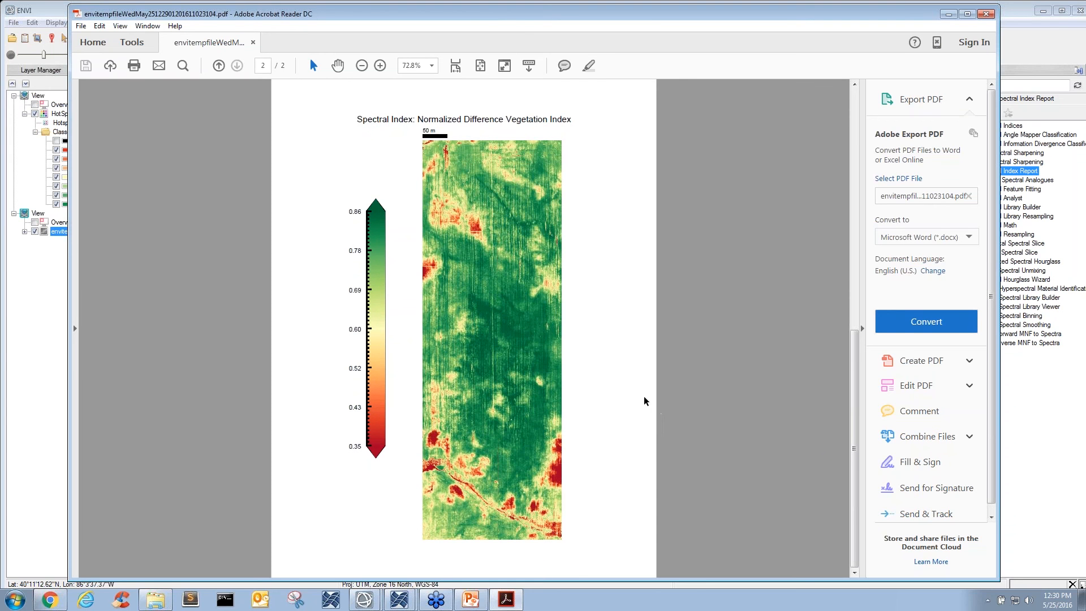
scroll(644, 398, "up", 2)
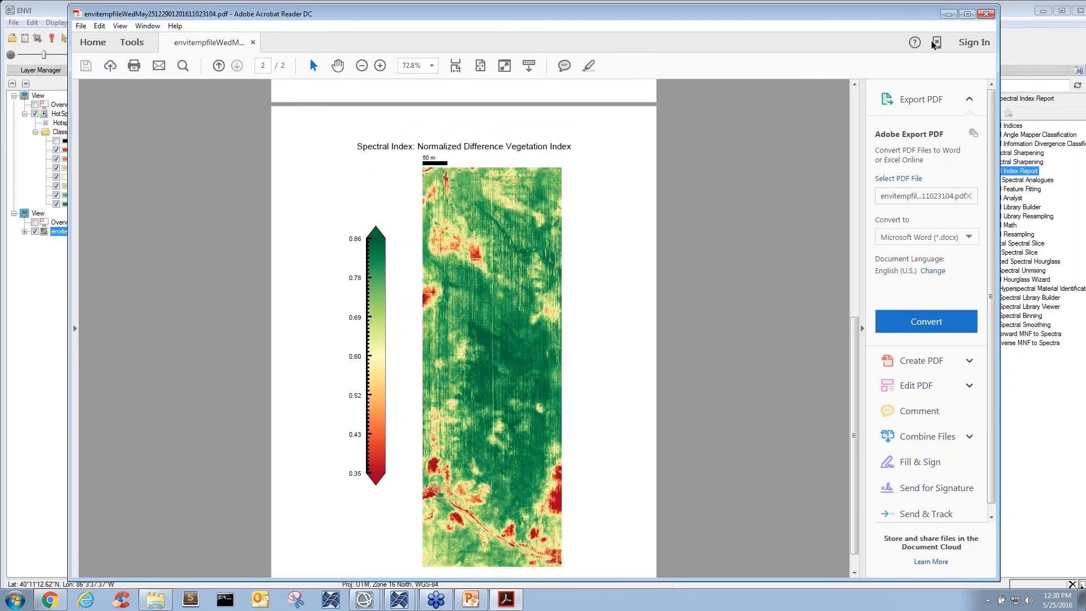
- Close the spectral index PDF report and search the toolbox for "classi"
left_click(987, 14)
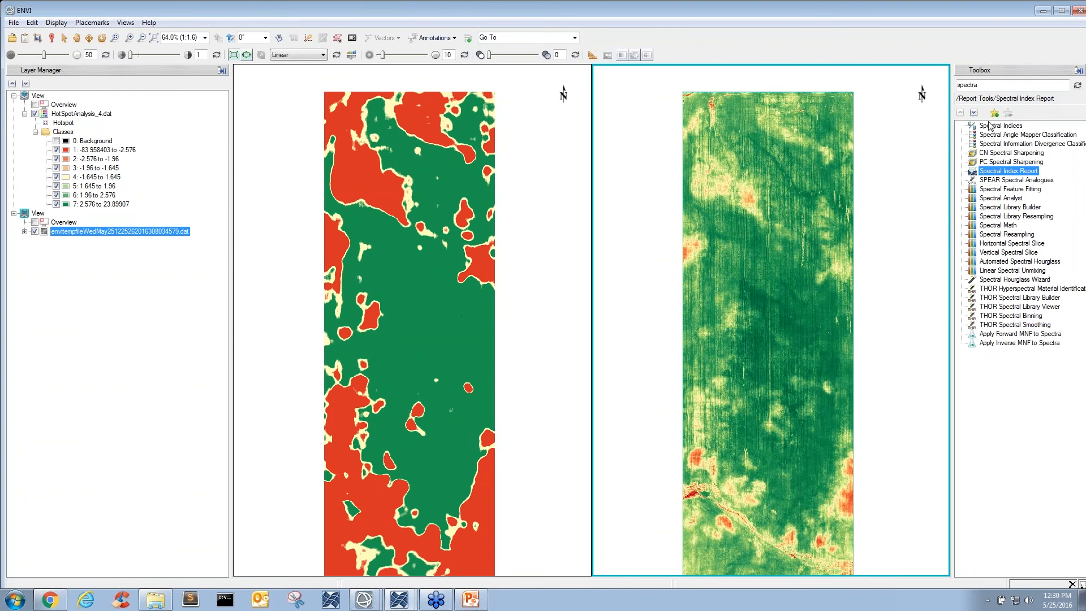
double_click(990, 85)
key("BackSpace")
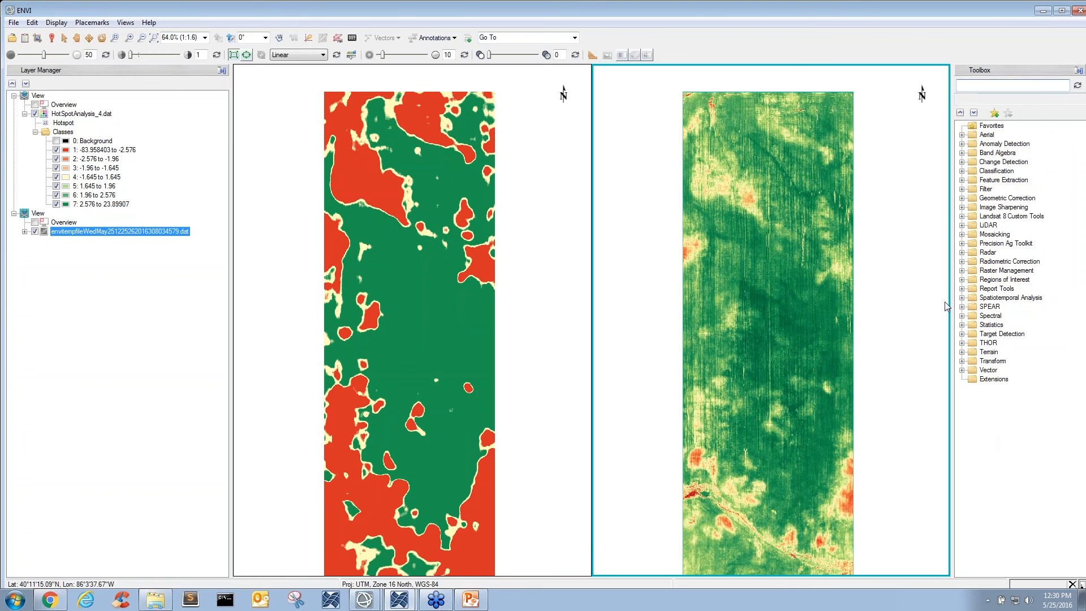
type("classi")
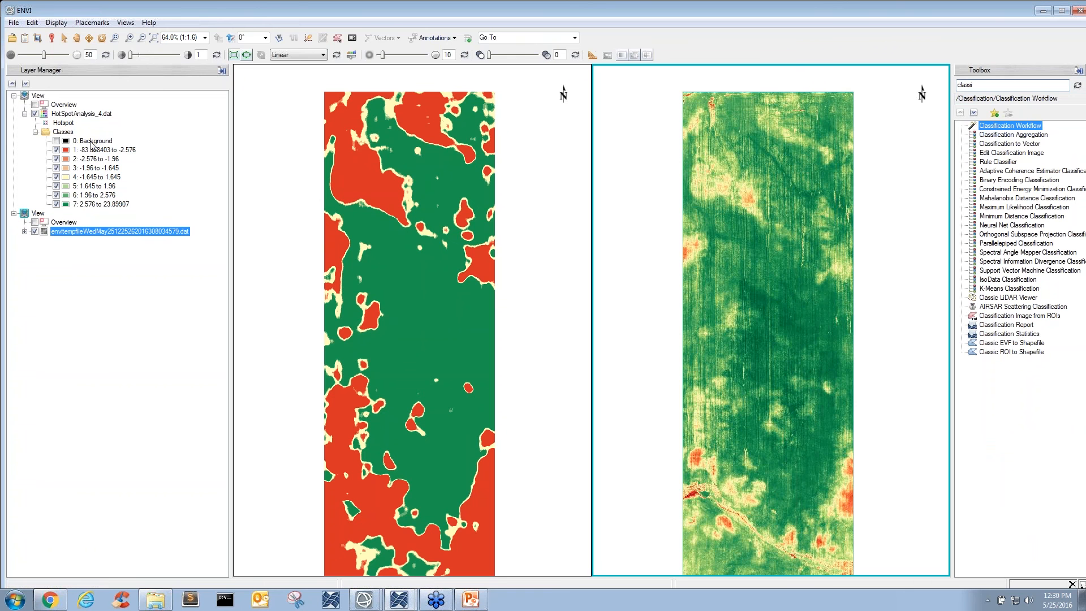
- Run Classification Report on HotSpotAnalysis_4.dat with class areas calculated, and display the resulting PDF
left_click(79, 115)
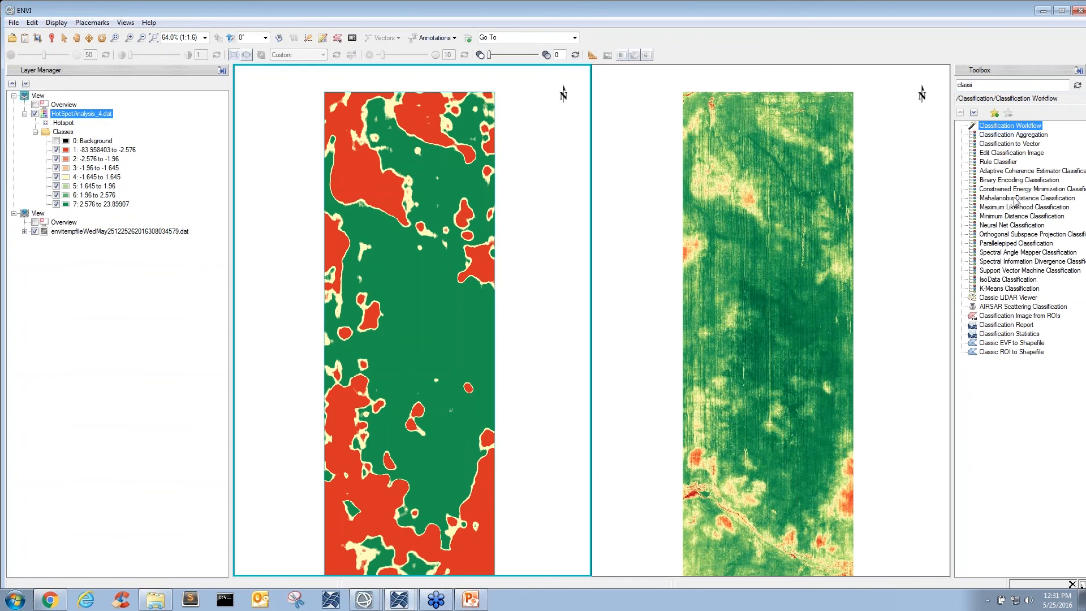
double_click(1011, 326)
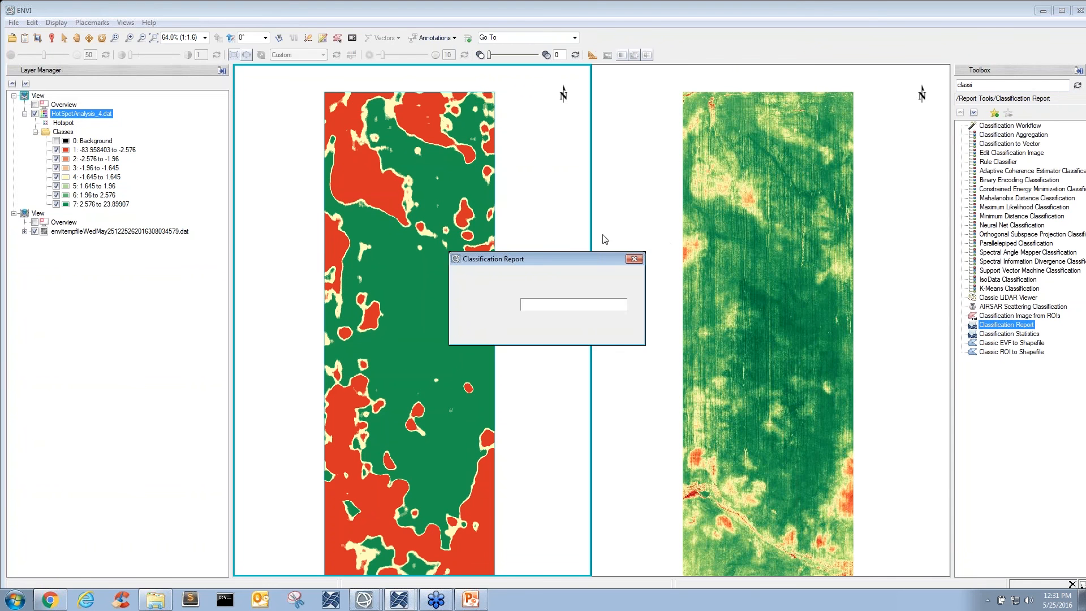
left_click_drag(557, 262, 627, 205)
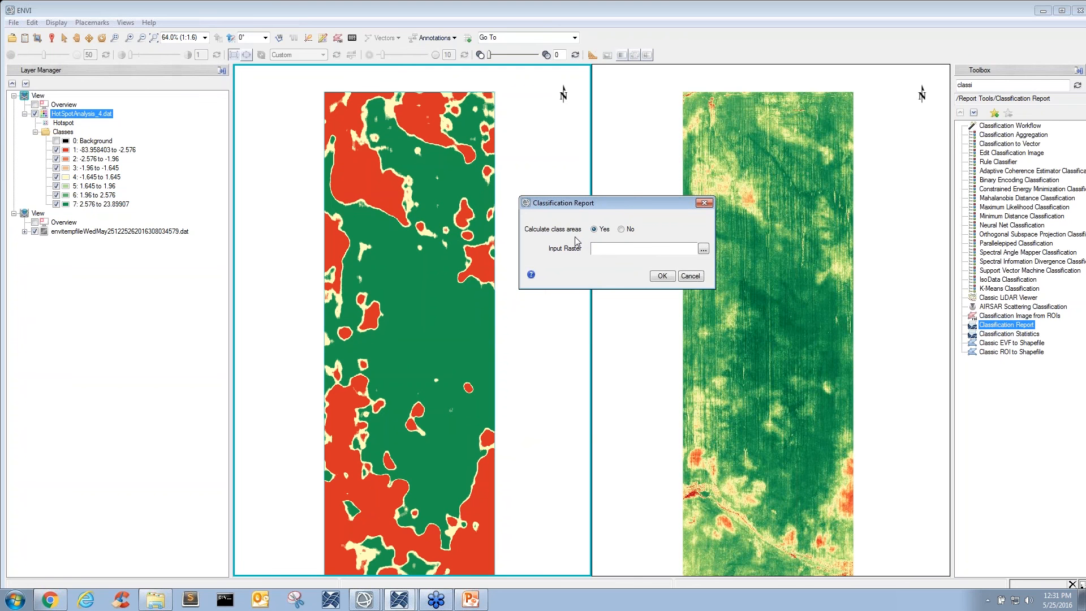
left_click(703, 248)
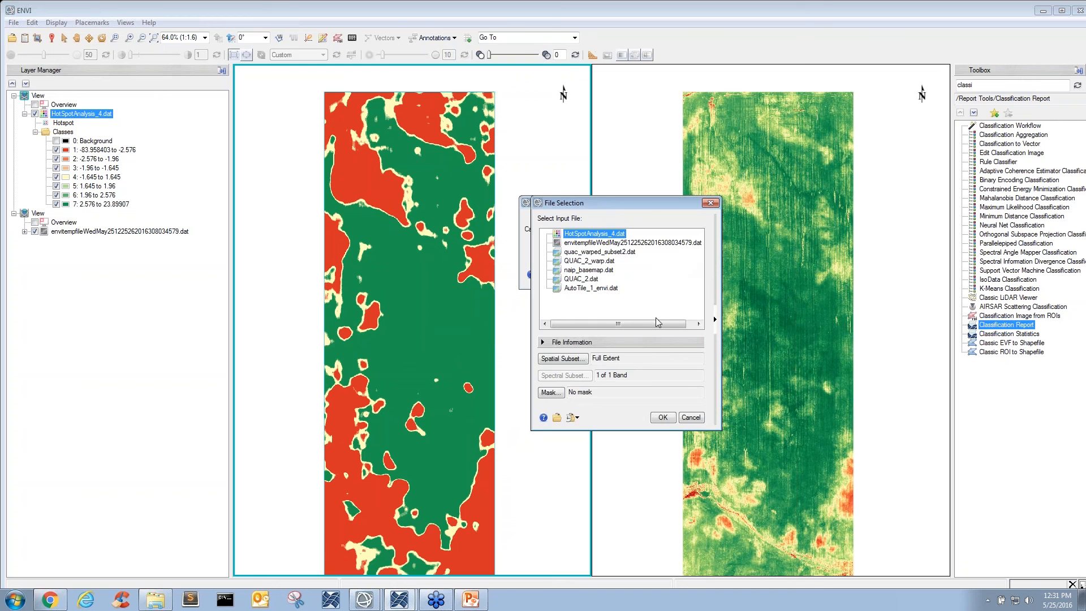
left_click(662, 418)
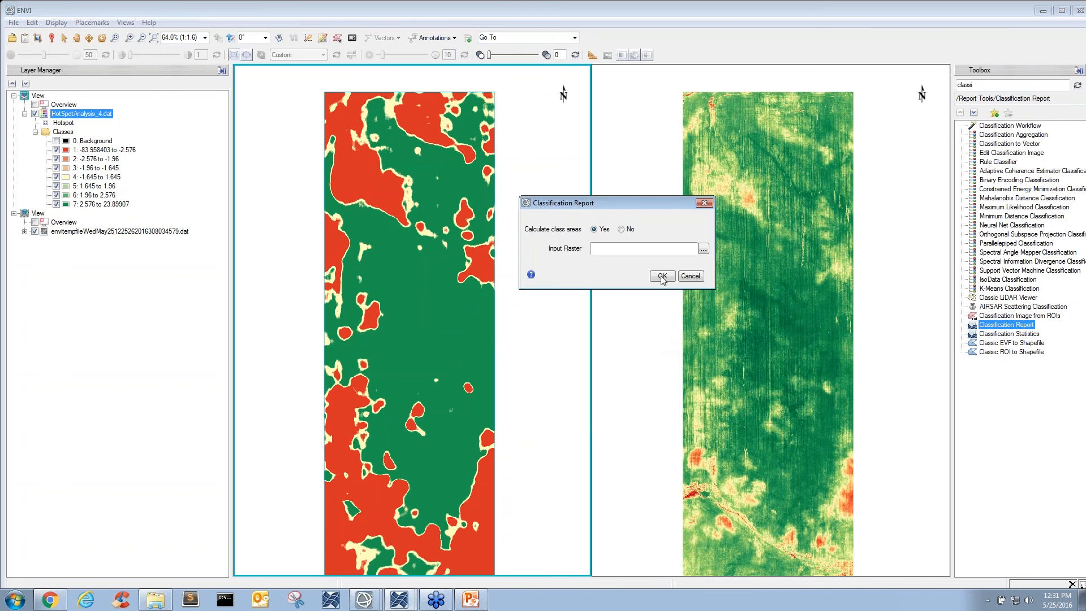
left_click(662, 276)
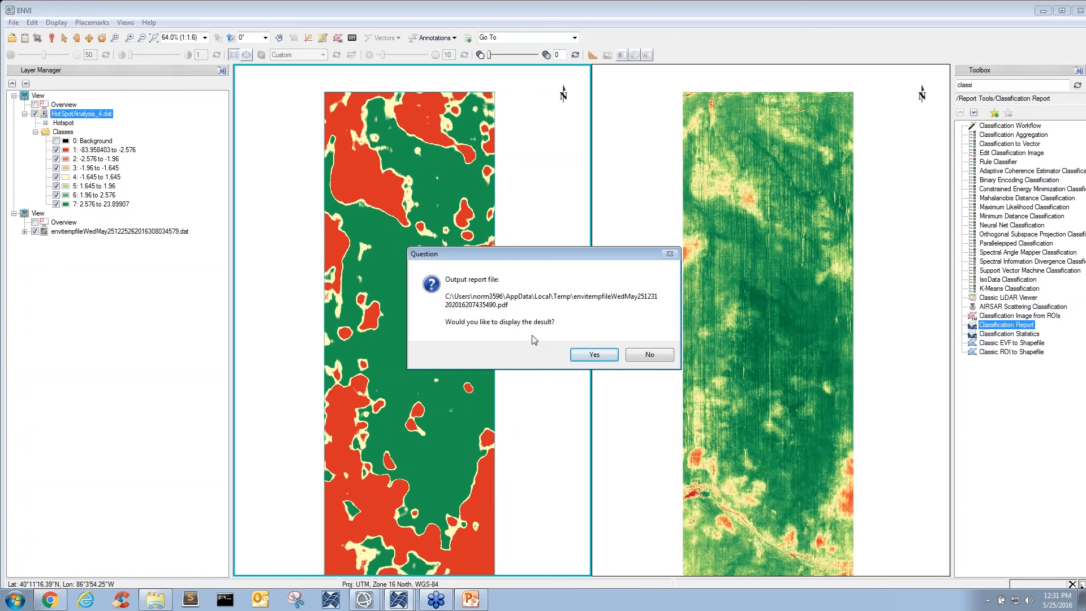
left_click(592, 355)
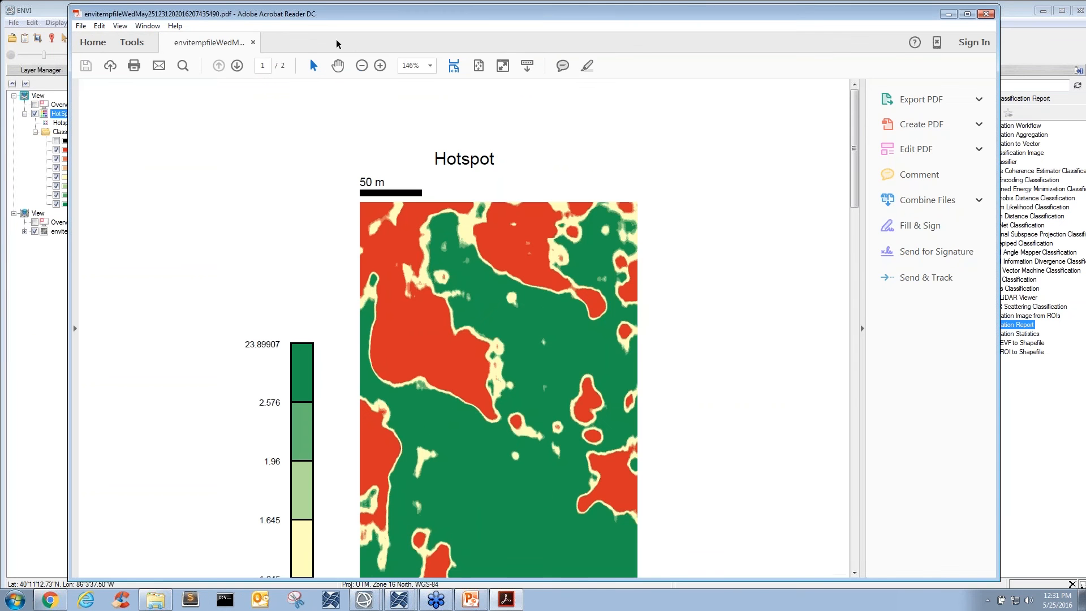
- Review the hotspot map, its class legend and the Area per Class chart in the PDF report, and close the report
left_click(362, 65)
left_click(361, 65)
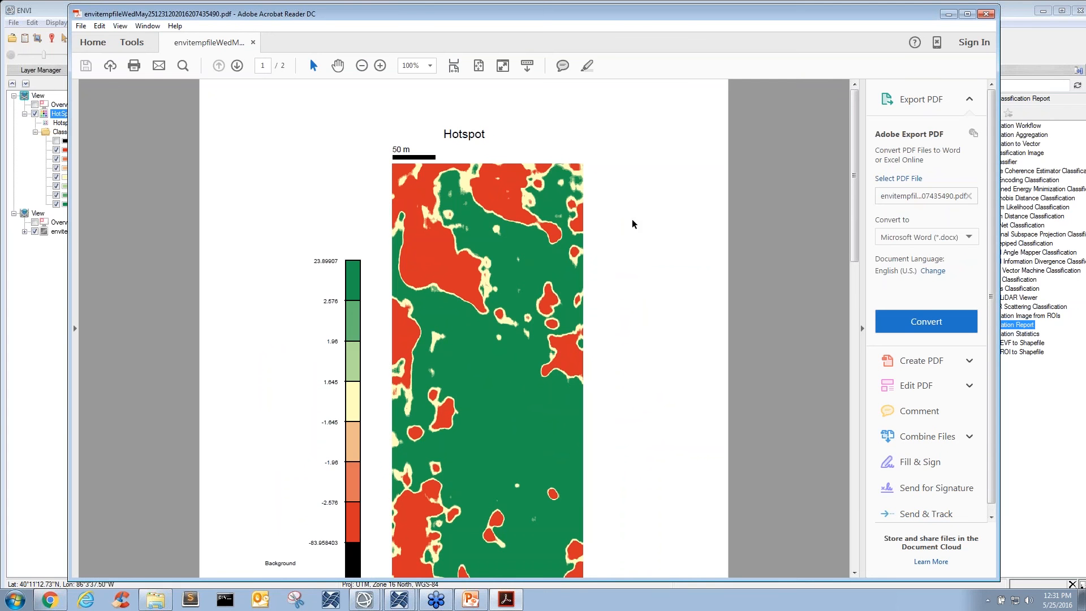
scroll(632, 224, "down", 3)
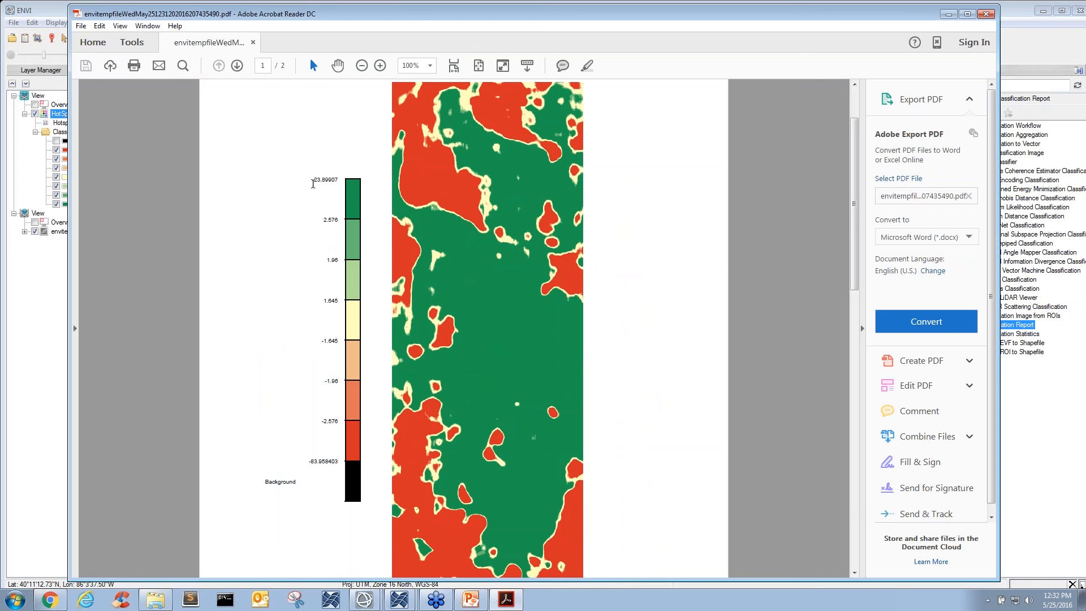
left_click_drag(314, 181, 339, 181)
double_click(336, 181)
left_click(648, 352)
scroll(648, 331, "down", 2)
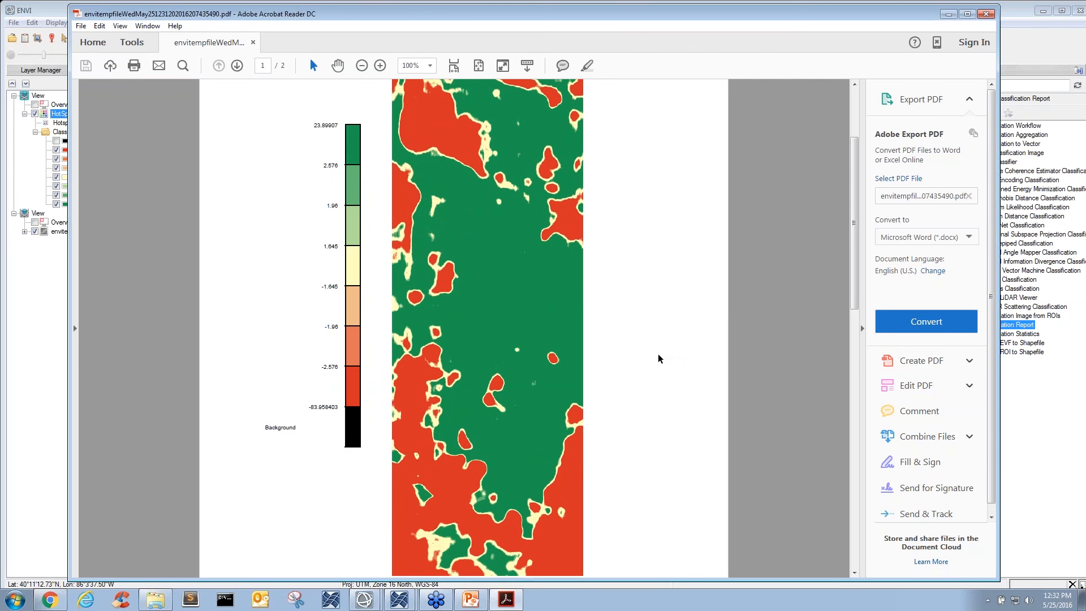
left_click(360, 65)
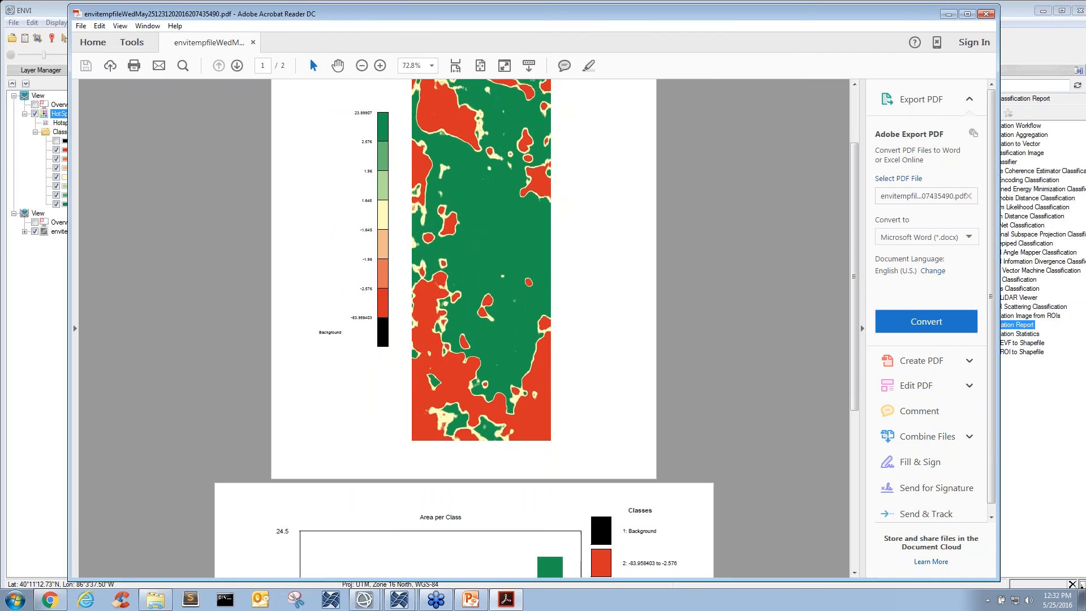
scroll(647, 267, "down", 2)
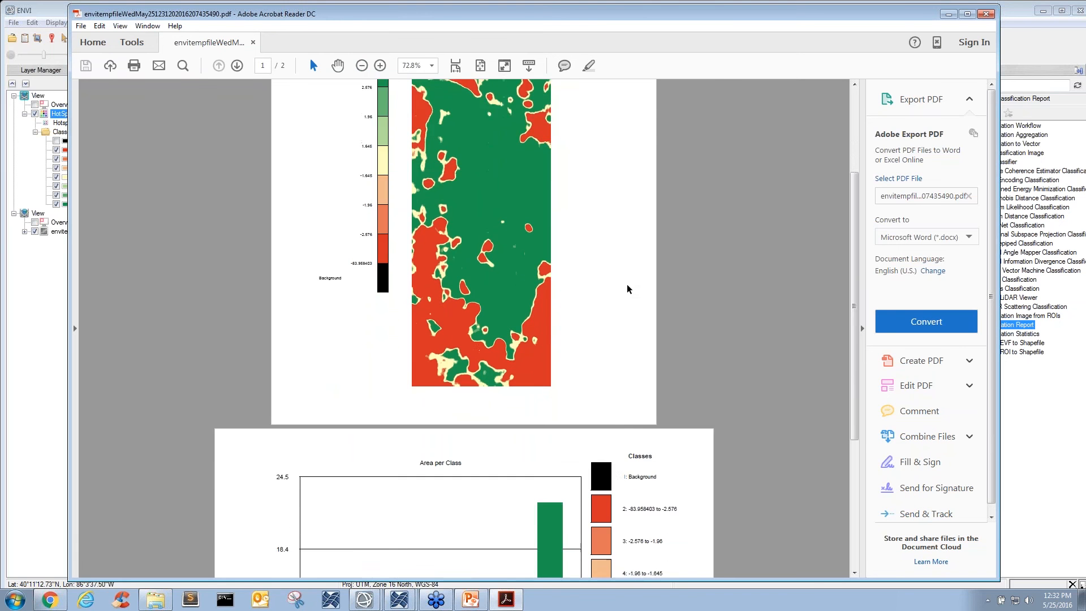
scroll(622, 289, "down", 8)
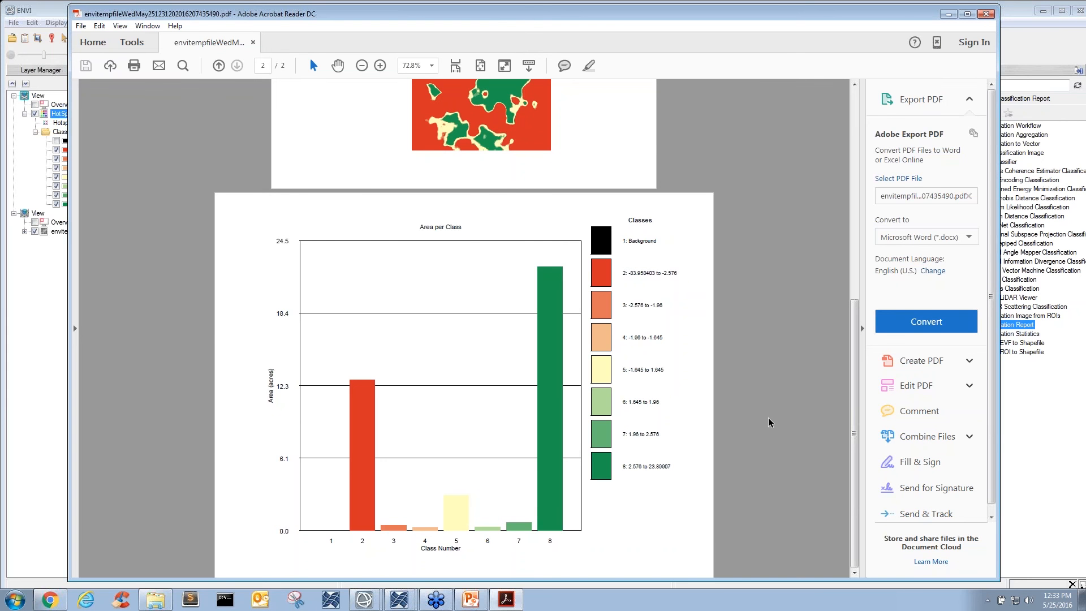
scroll(769, 421, "up", 5)
scroll(769, 421, "up", 3)
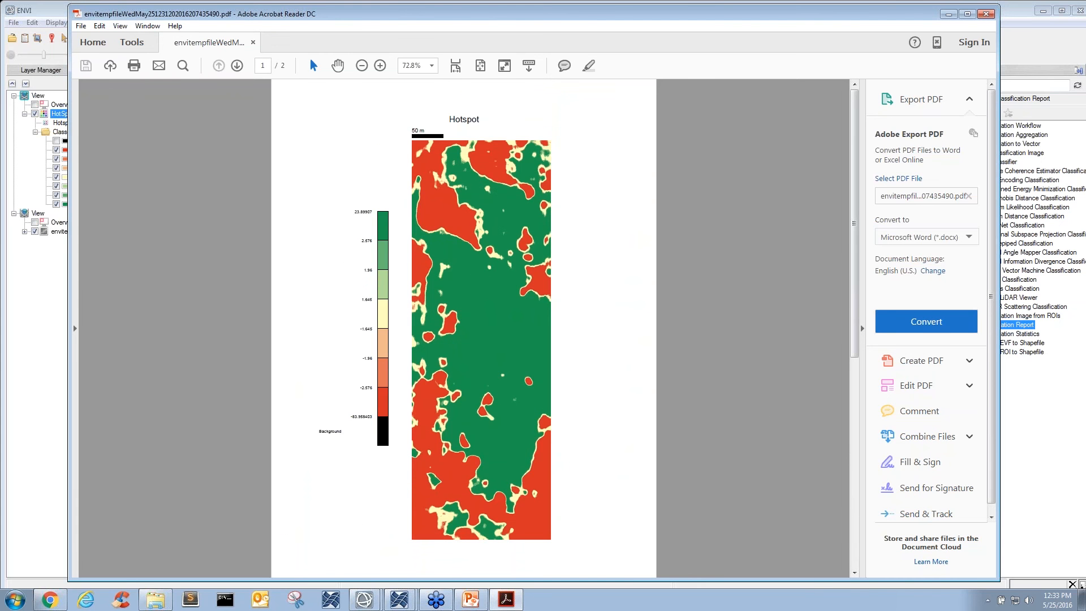
left_click(988, 15)
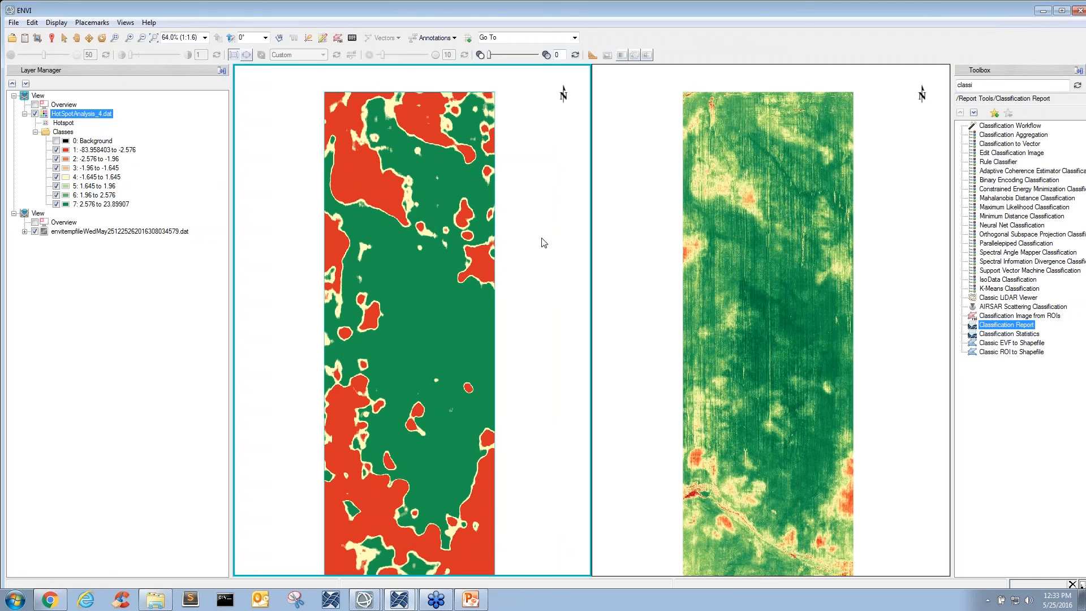
- Exit ENVI without saving the changes made to New ROIs
left_click_drag(471, 250, 478, 277)
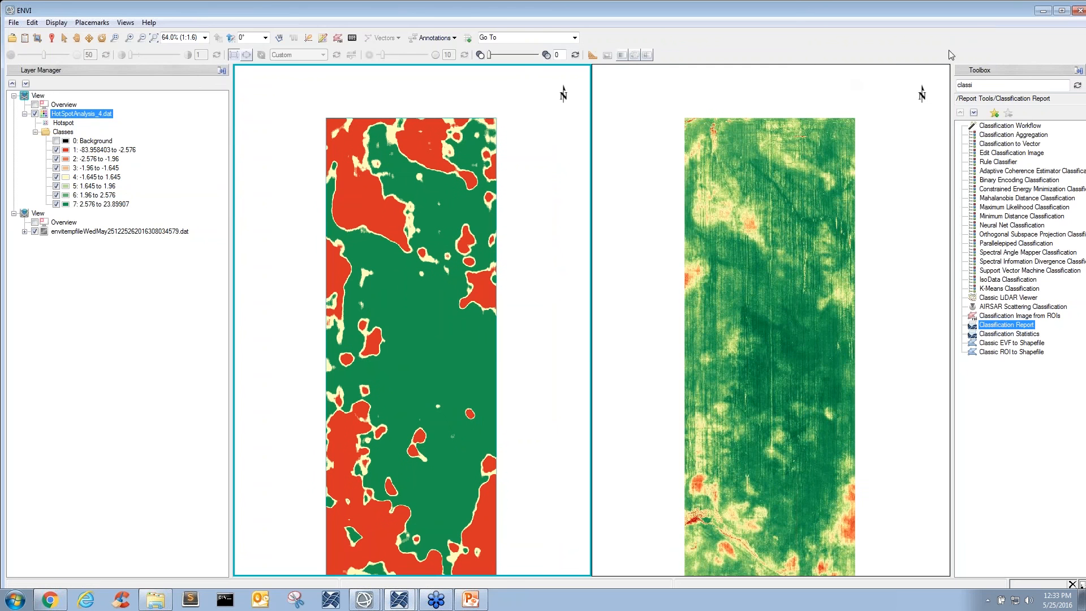
left_click(1077, 11)
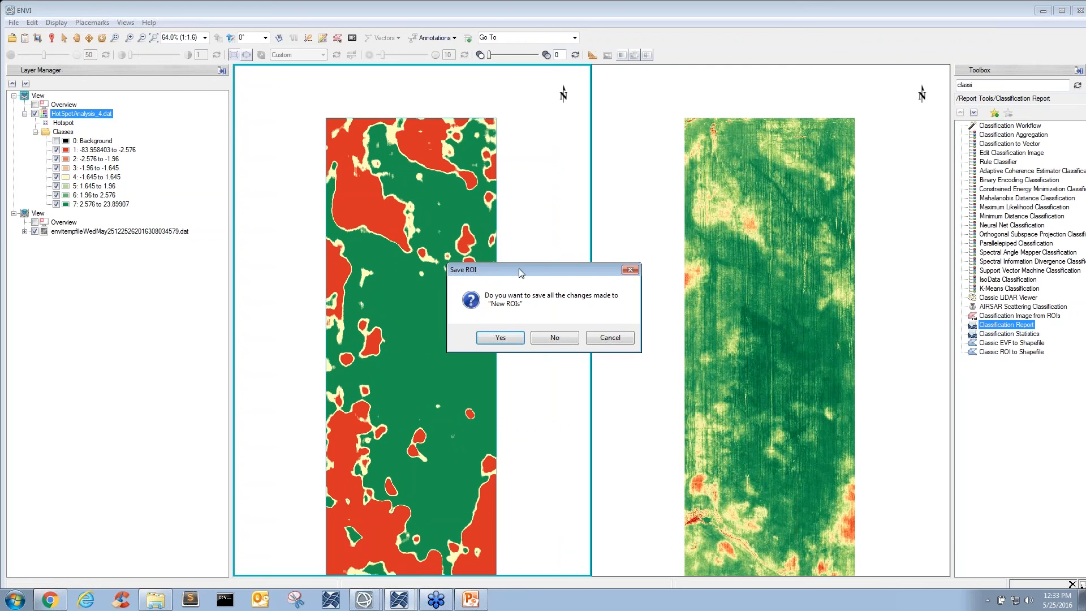
left_click(555, 338)
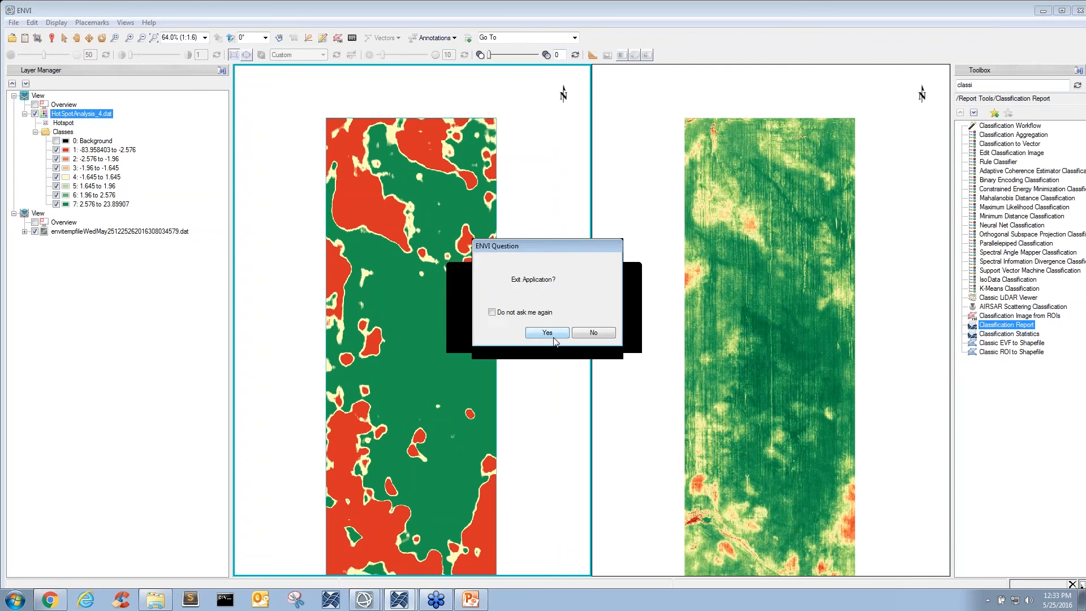
left_click(552, 334)
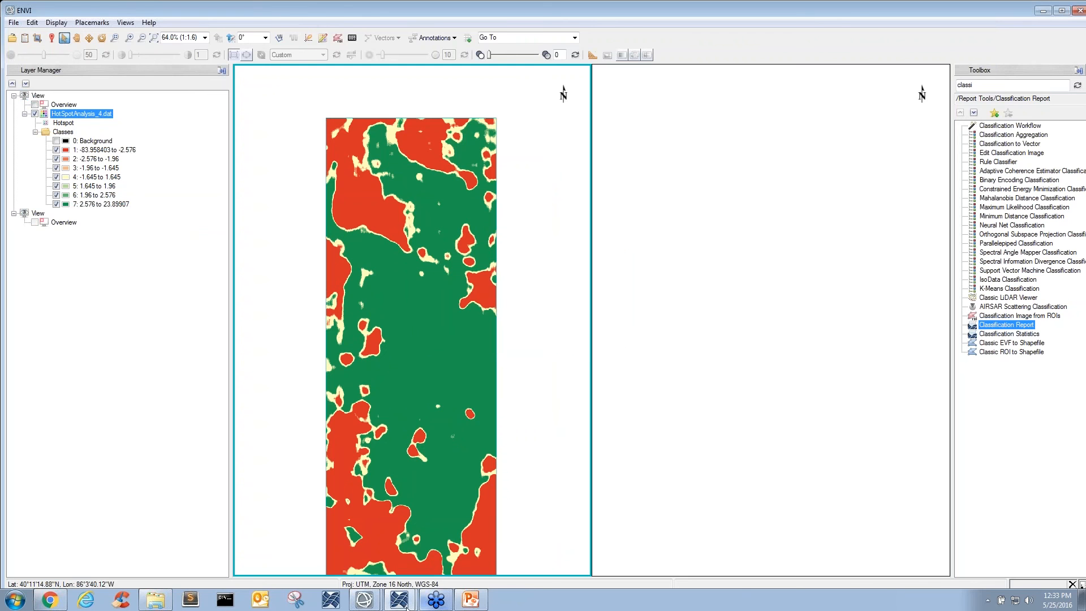
- Switch to IDL, exit the empty ENVI session and launch a new one from the console with e = envi()
mouse_move(401, 599)
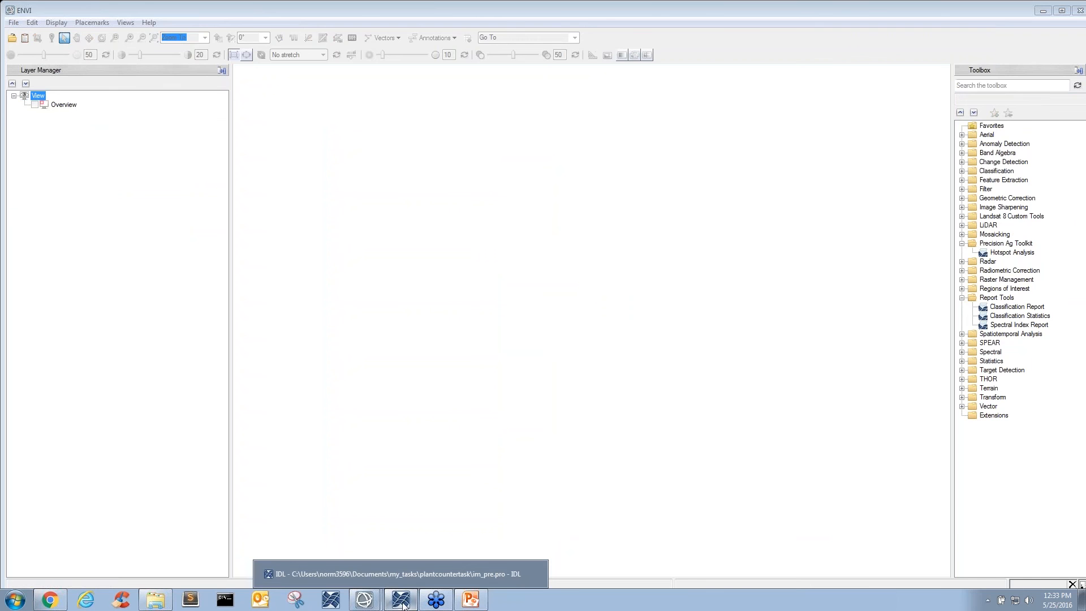
left_click(397, 574)
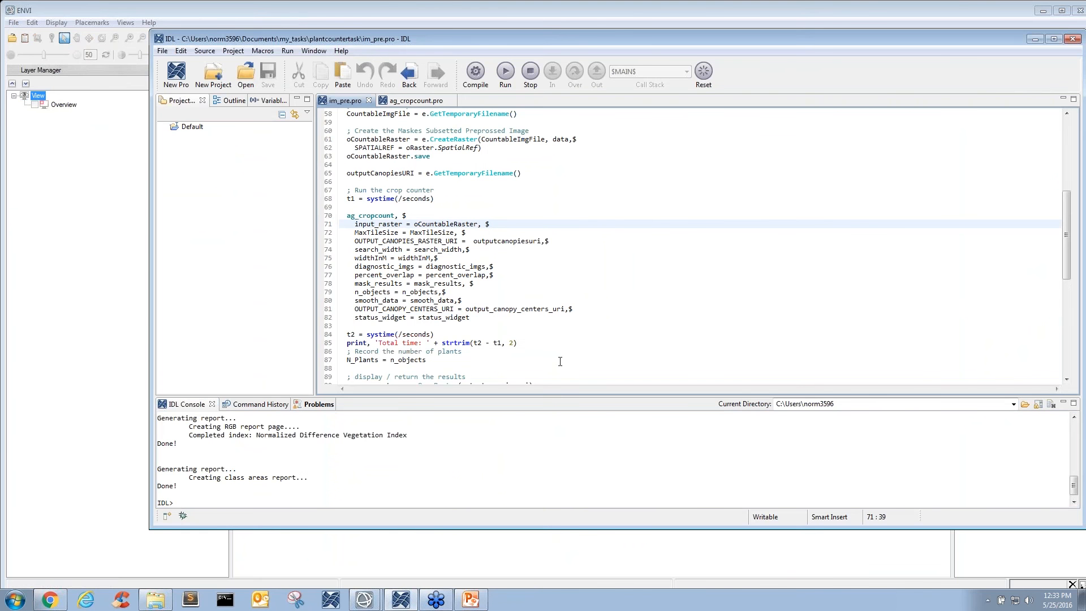
left_click_drag(559, 37, 1085, 102)
left_click(770, 225)
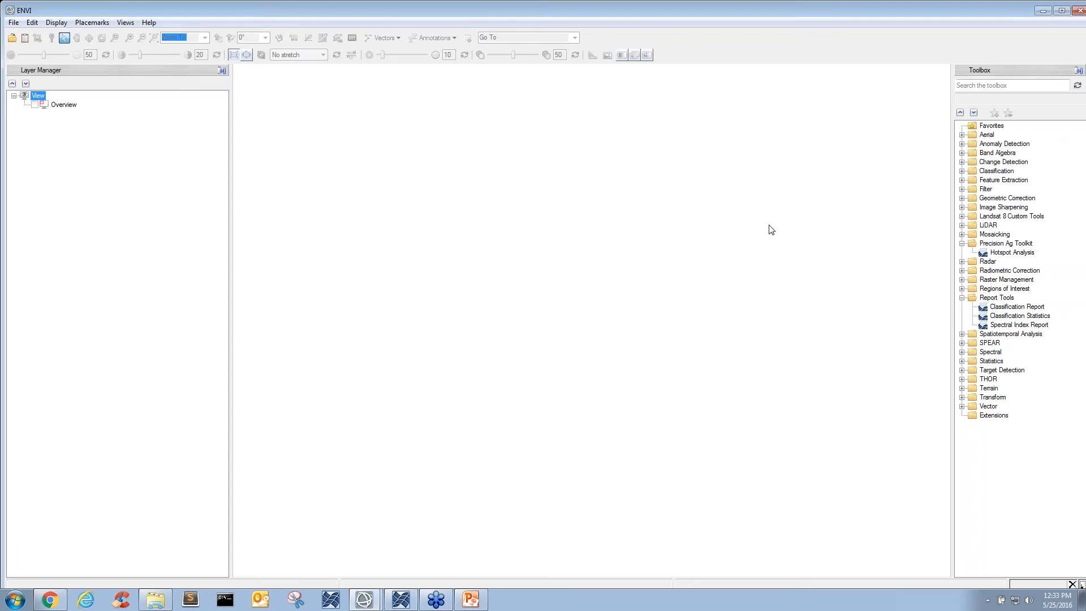
left_click(1078, 11)
left_click(553, 330)
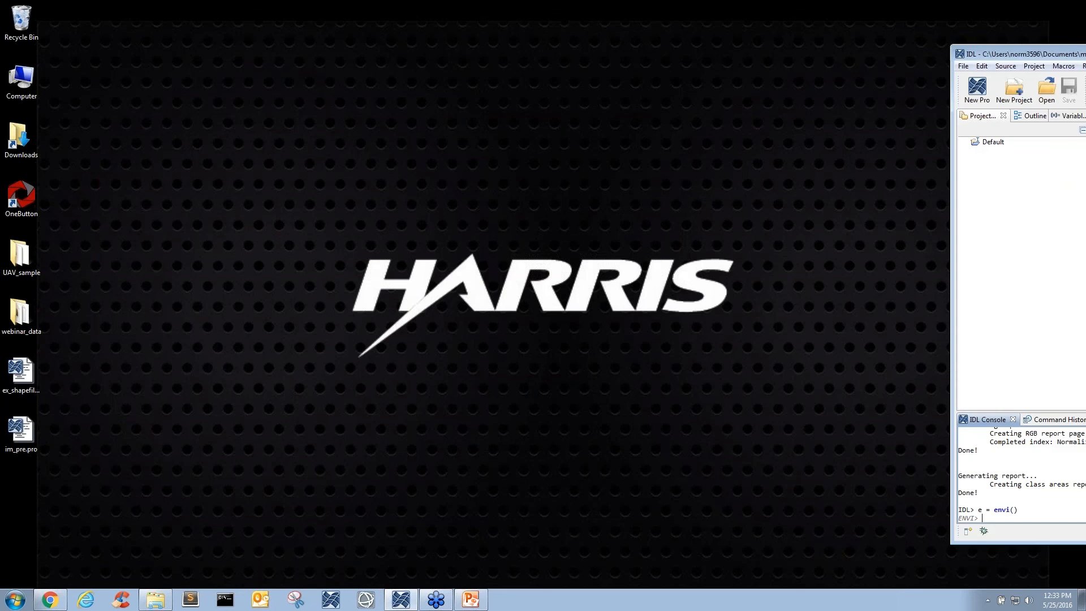
left_click_drag(1085, 80, 928, 83)
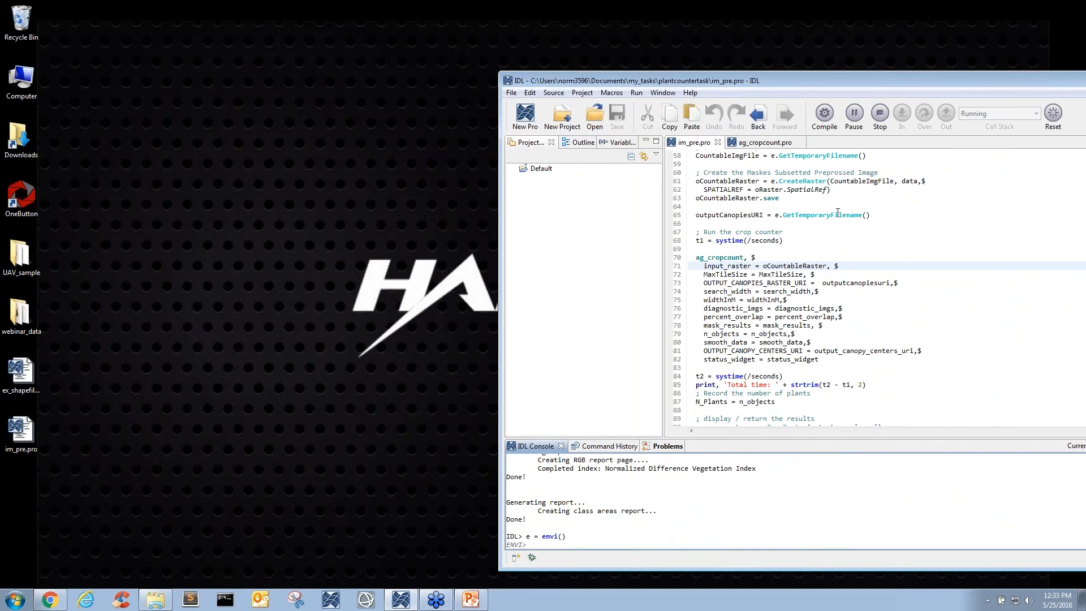
left_click(829, 243)
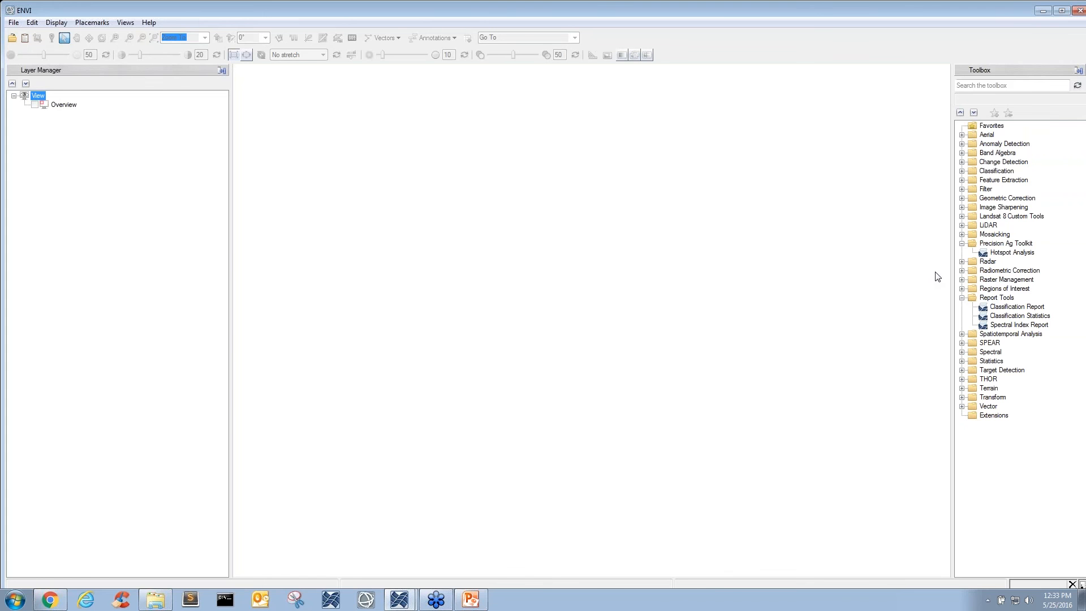
- Return to IDL, run the im_pre.pro crop counter program and move the IDL window aside to uncover ENVI
key("alt+Tab")
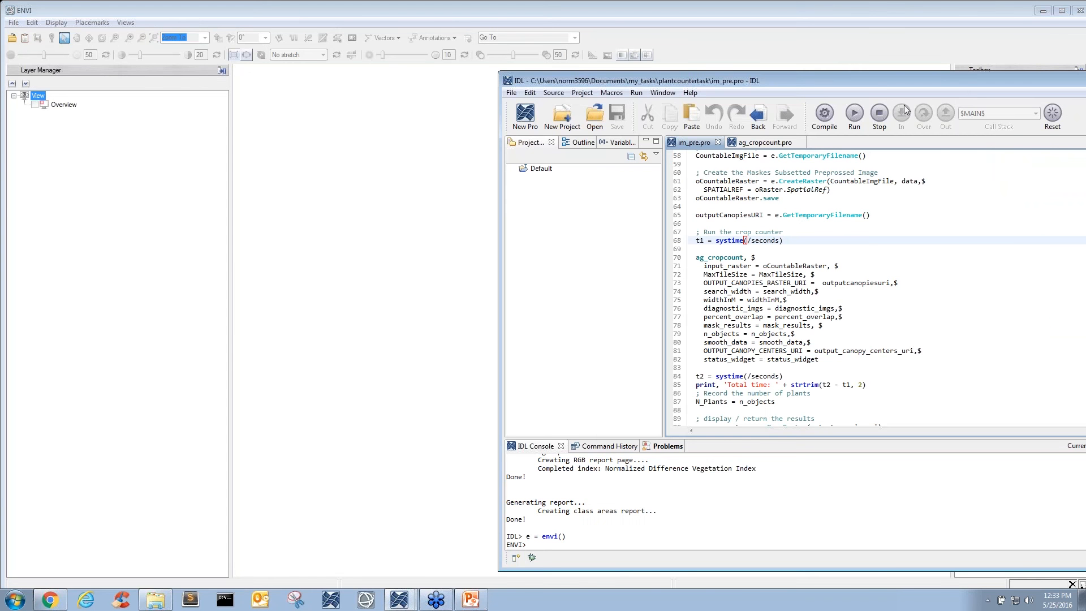
left_click(854, 114)
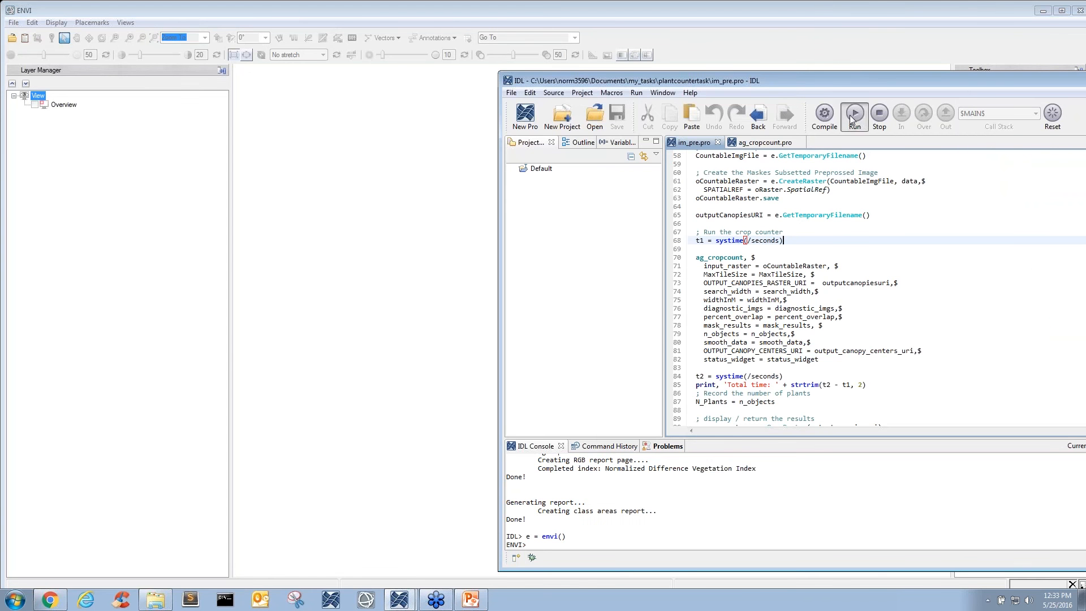
left_click_drag(874, 84, 1085, 85)
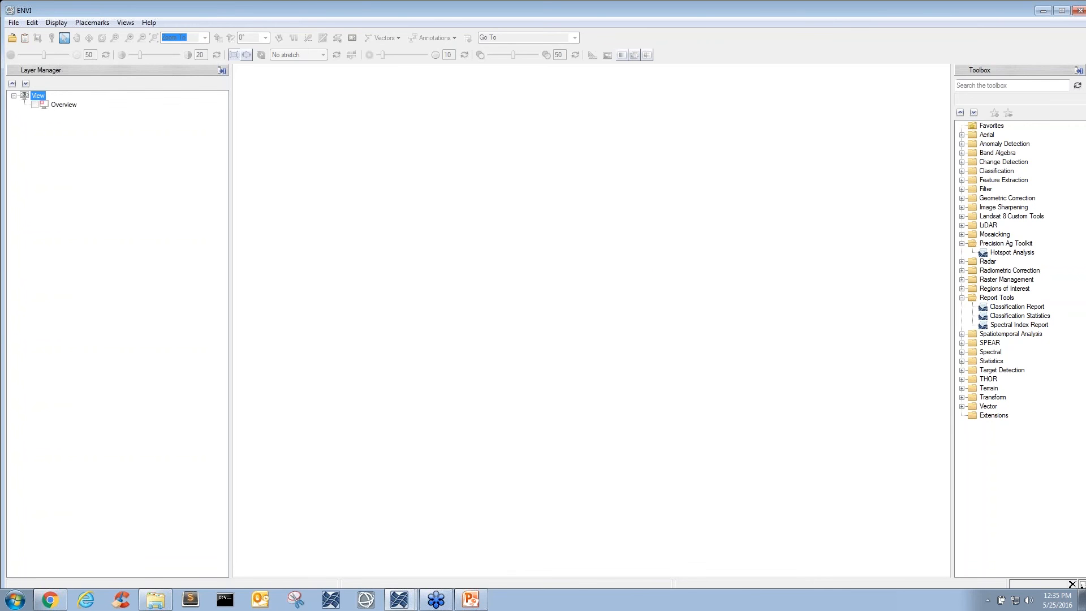
- Display the Data Manager, load field_quac.dat from the file browser and bring the whole field into view
key("F4")
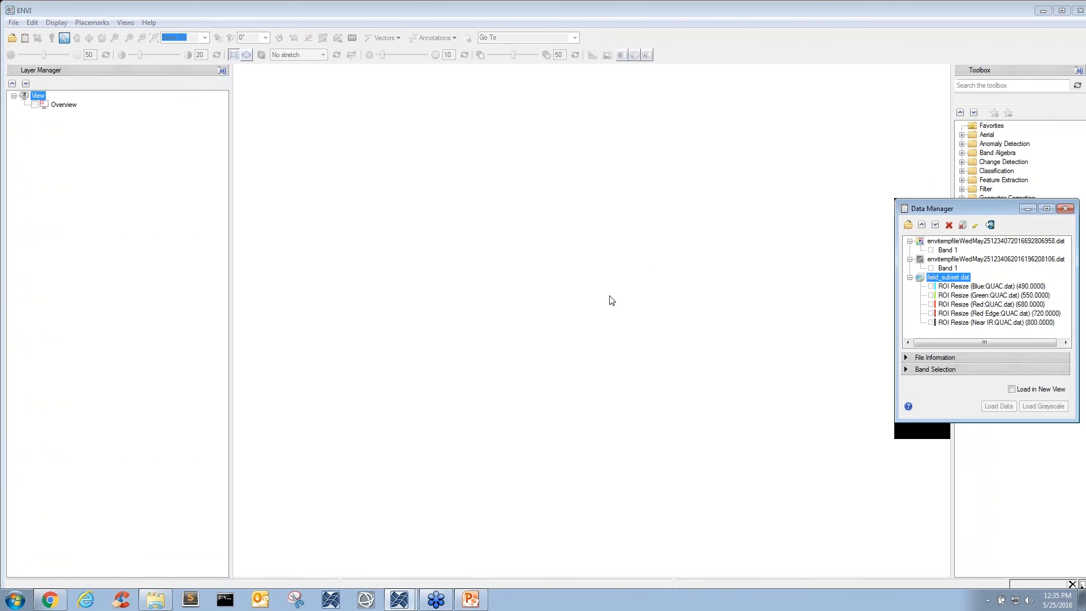
left_click(154, 601)
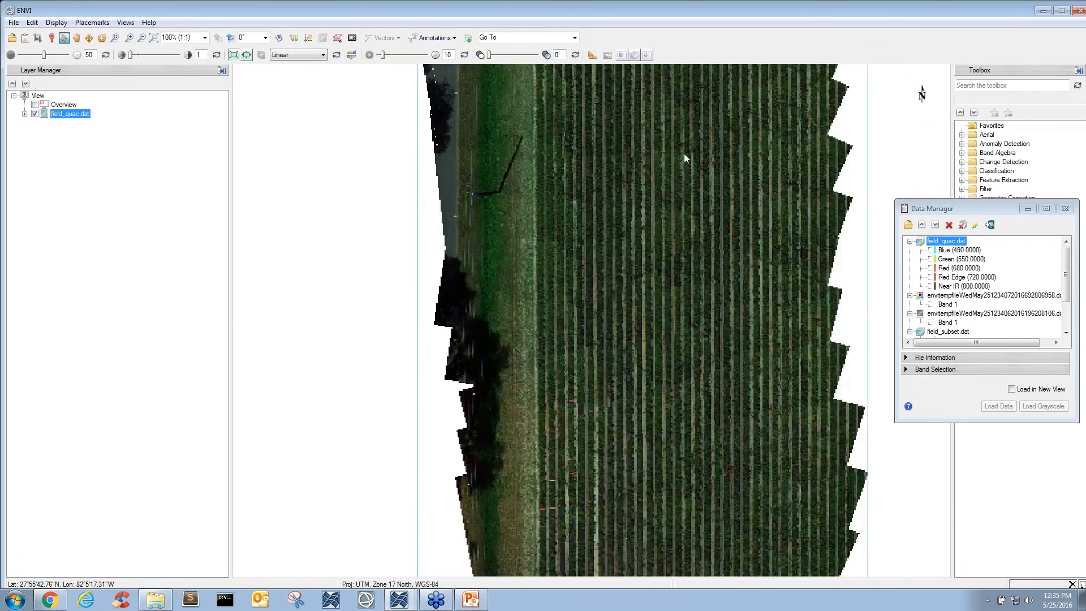
scroll(684, 154, "down", 2)
left_click_drag(691, 115, 651, 170)
scroll(653, 133, "down", 1)
left_click_drag(674, 105, 646, 186)
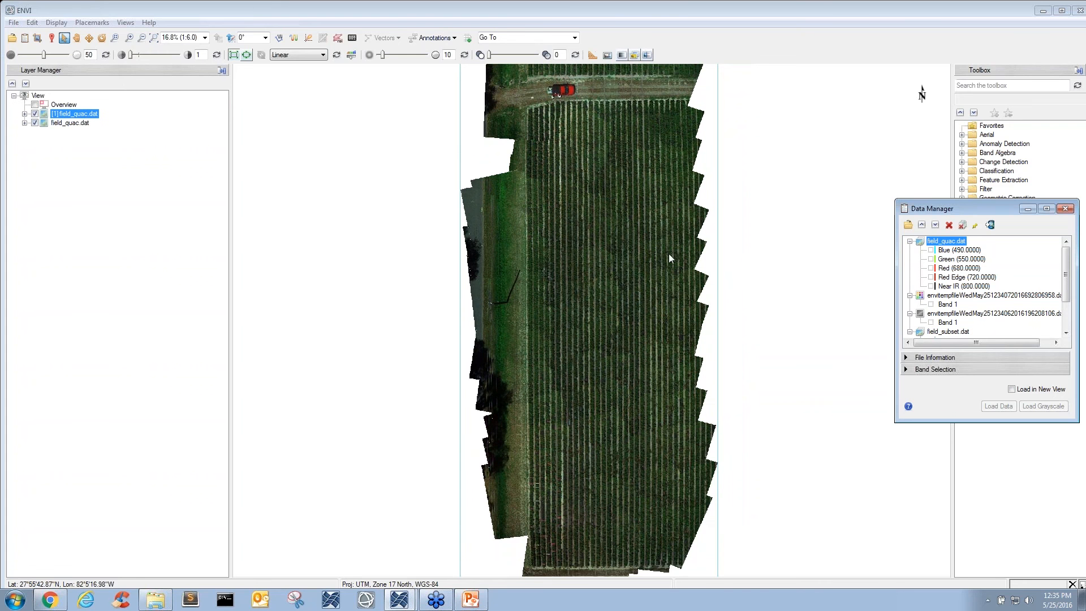
left_click_drag(657, 205, 651, 222)
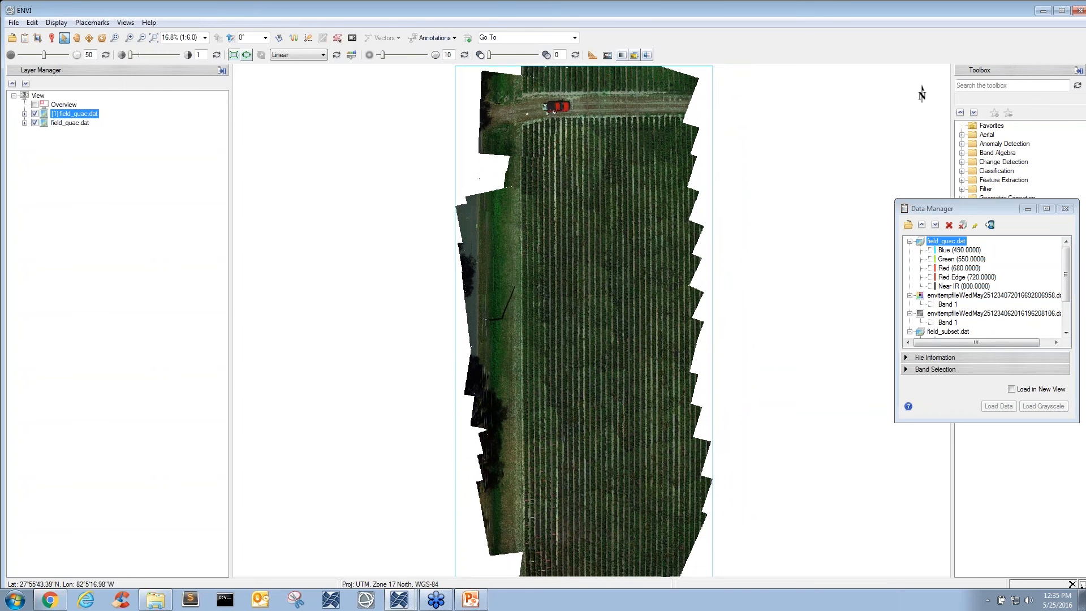
- Remove the duplicate field_quac.dat layer and add field_subset.dat to the view
right_click(87, 116)
left_click(136, 194)
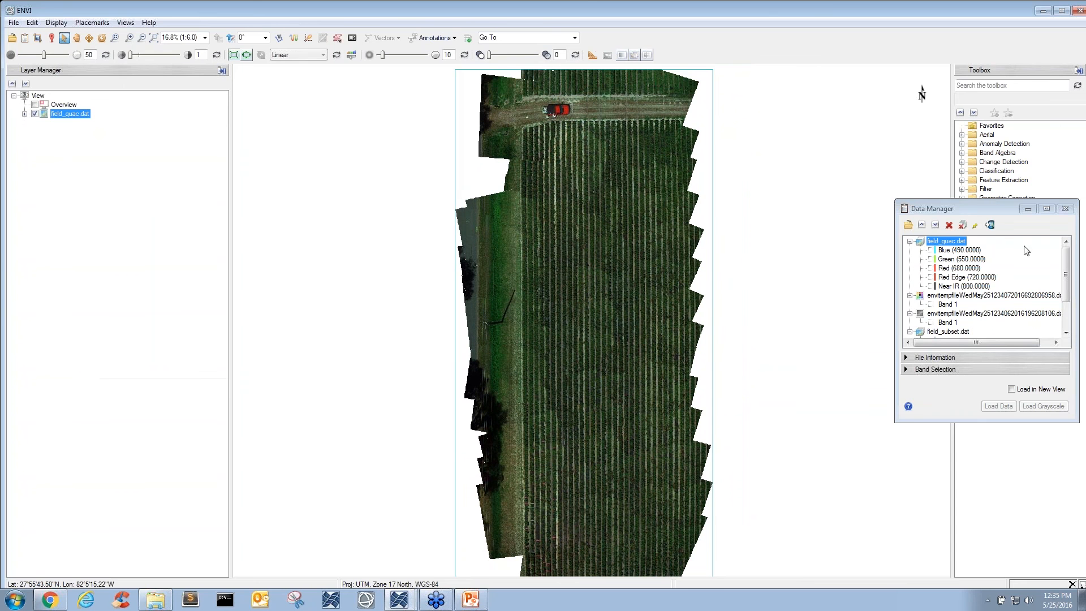
left_click_drag(1069, 252, 1069, 283)
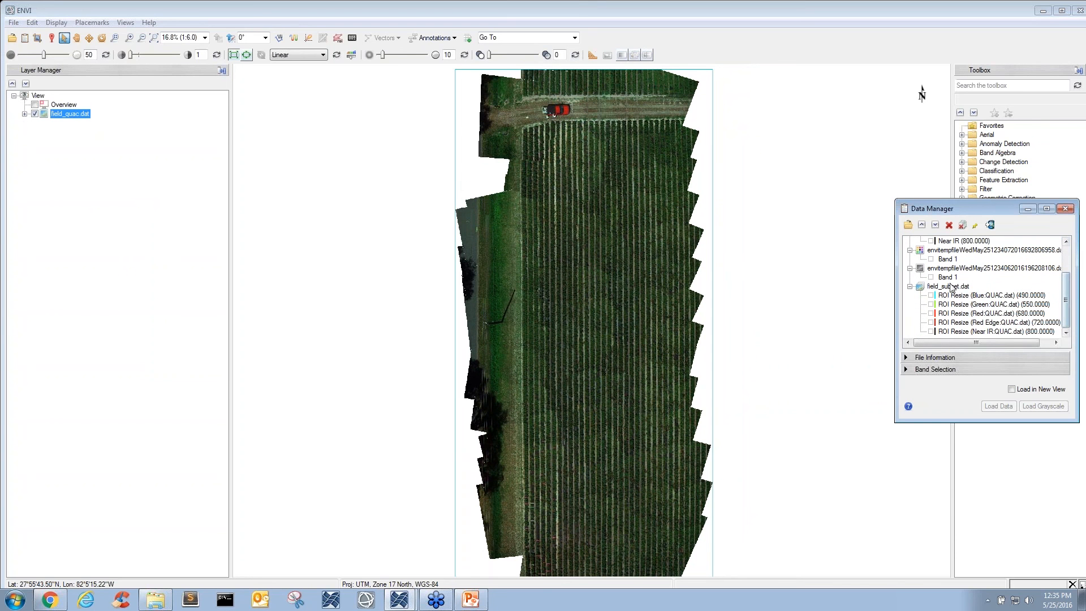
left_click_drag(949, 287, 704, 278)
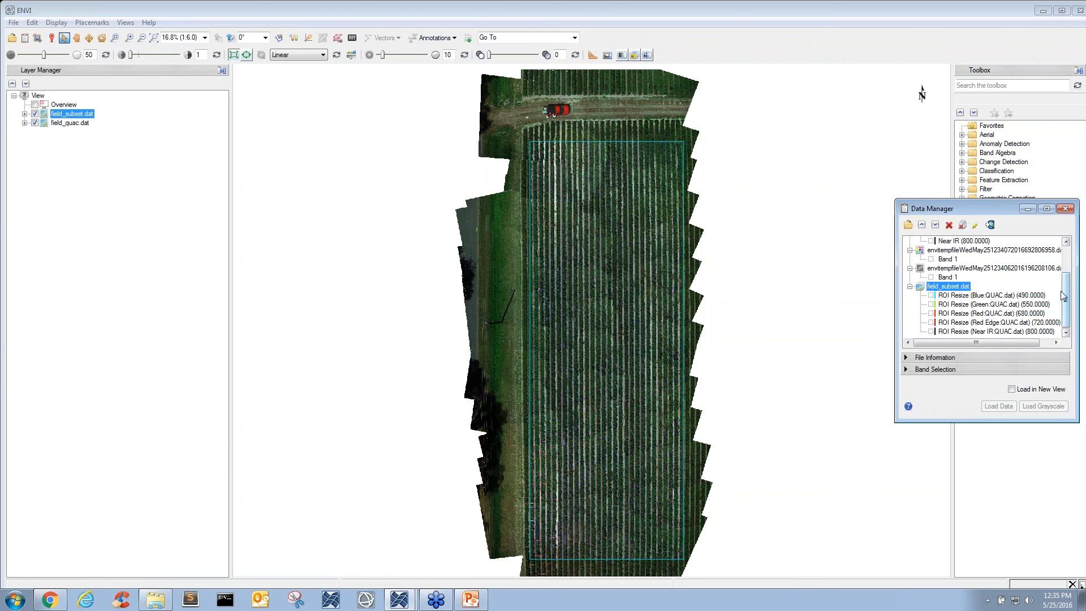
- Add the temporary raster ending in 208106.dat to the view and apply the Rainbow color table to it
left_click_drag(1068, 292, 1070, 265)
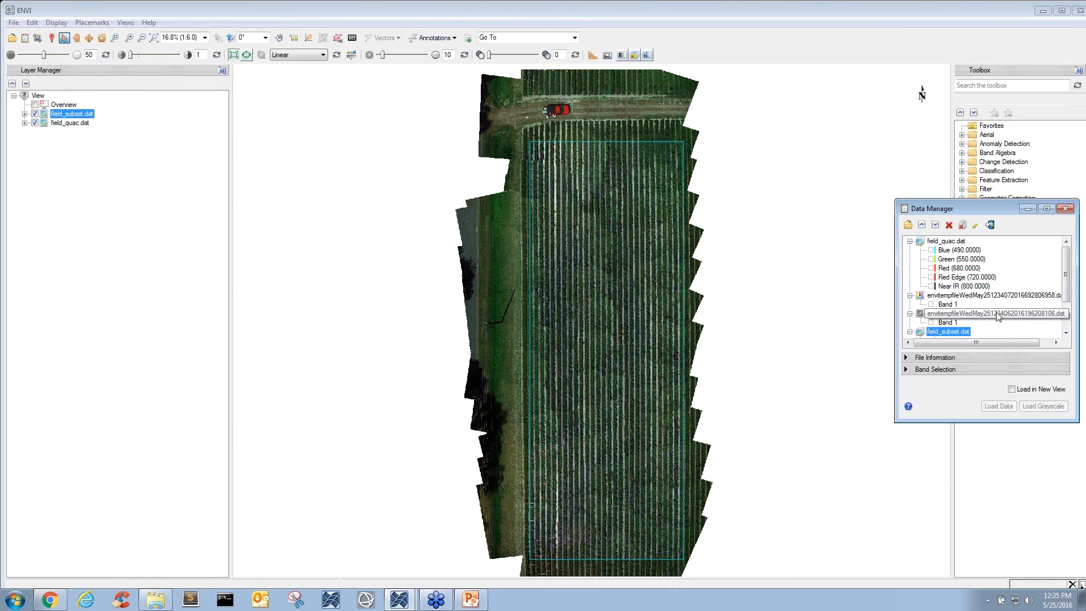
left_click_drag(998, 315, 633, 354)
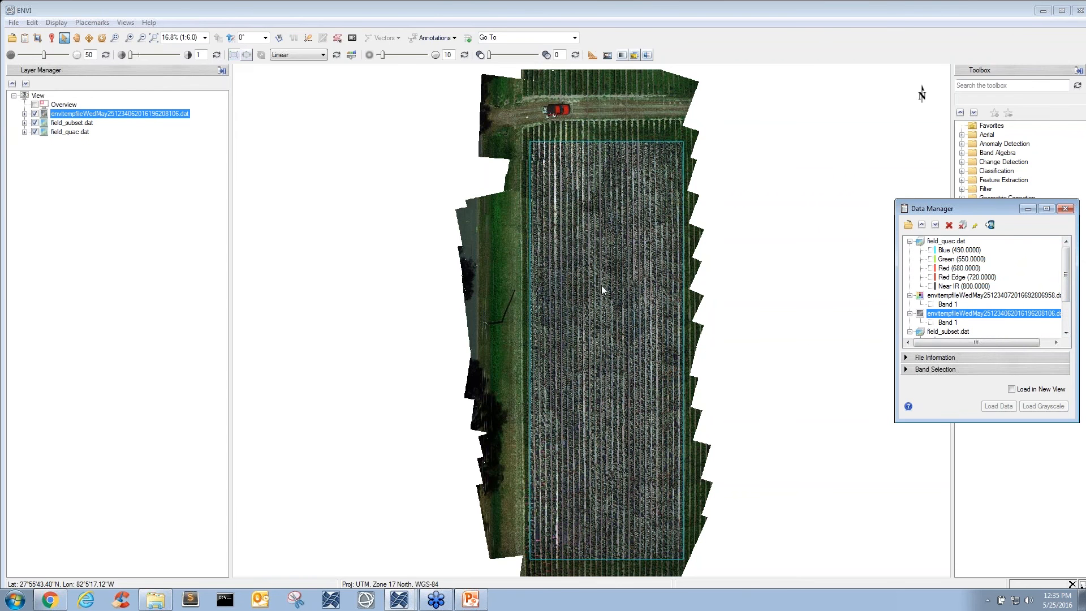
right_click(127, 116)
mouse_move(209, 238)
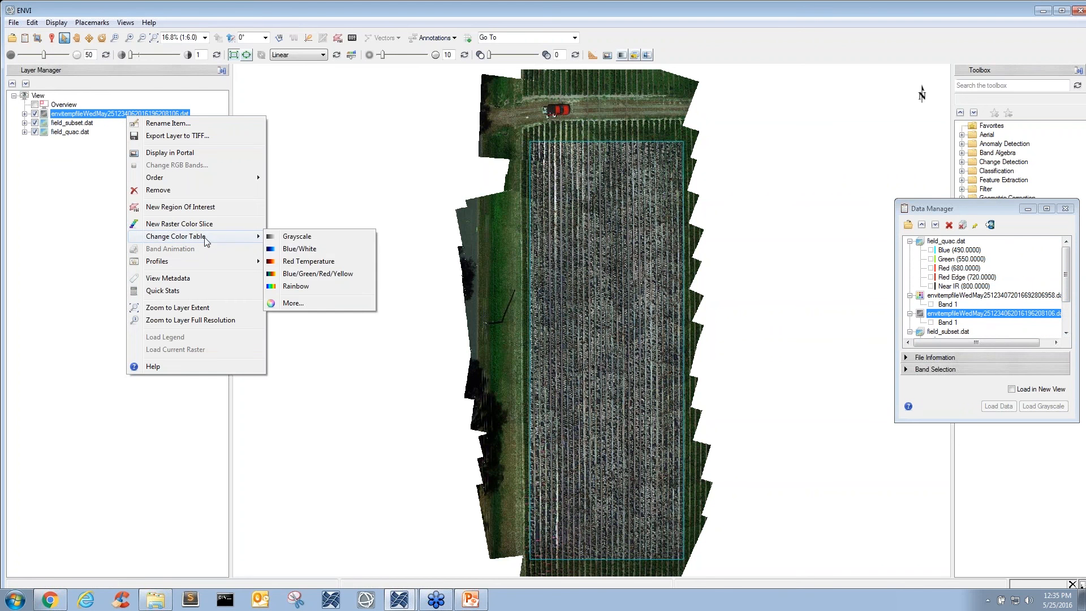
left_click(293, 286)
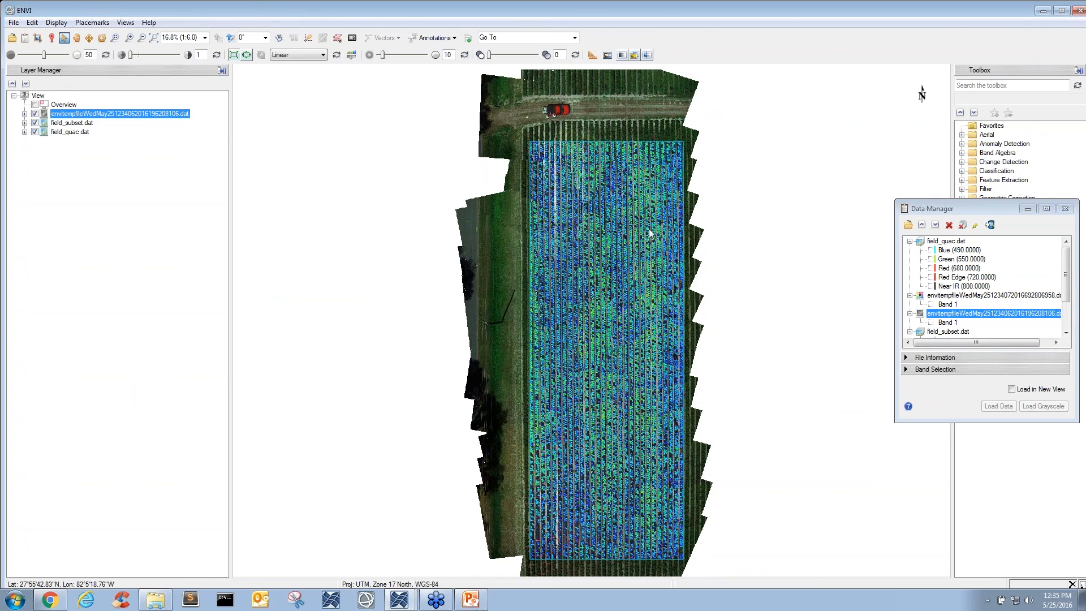
- Examine the rainbow-colored plants along the crop rows in the field subset at close range and in overview
scroll(653, 221, "up", 5)
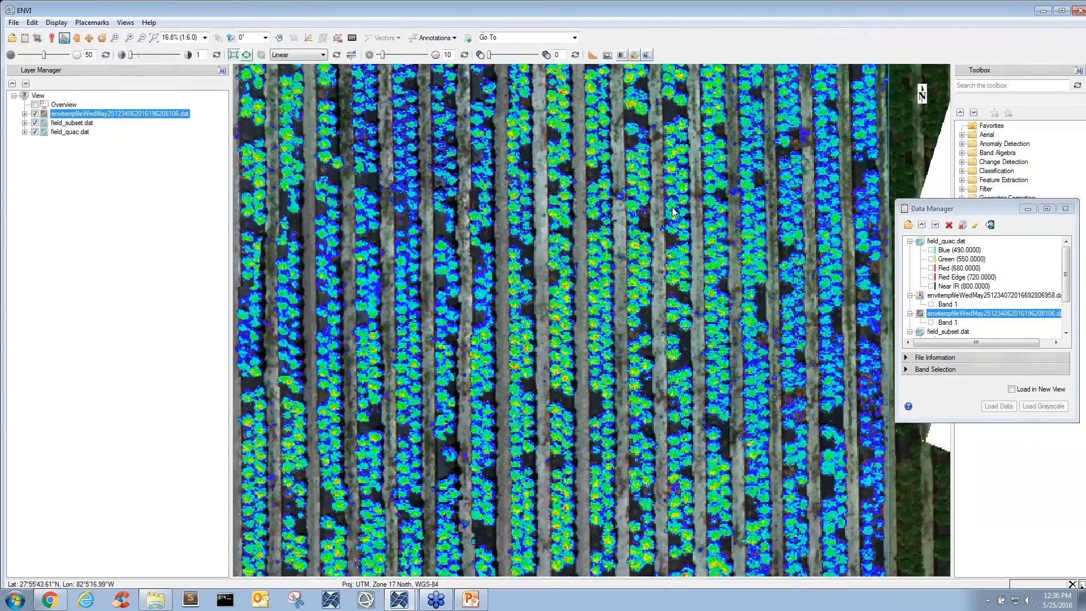
left_click_drag(673, 212, 681, 261)
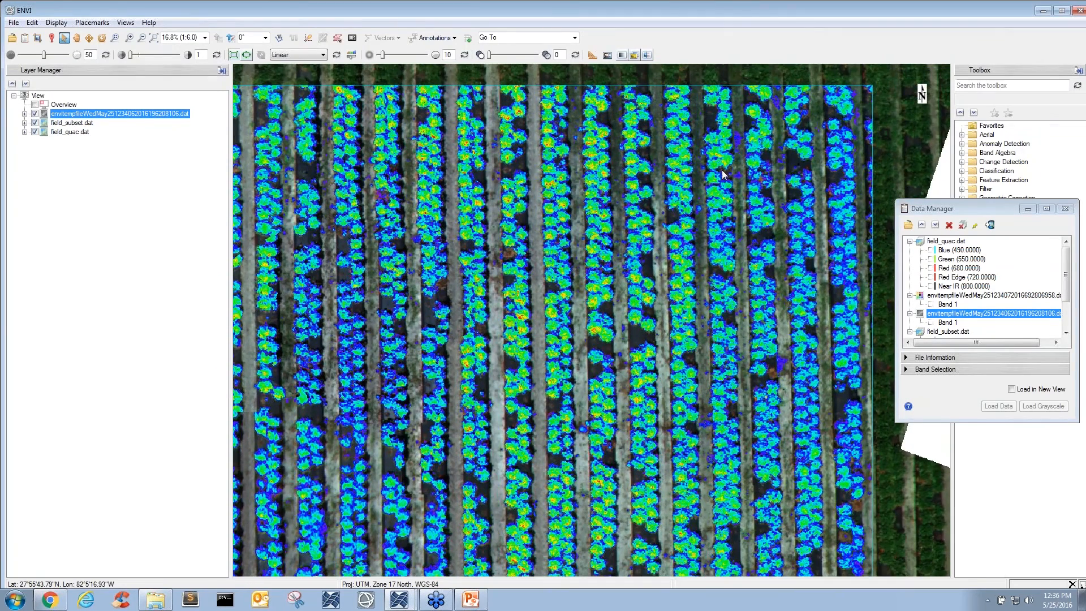
scroll(730, 175, "up", 3)
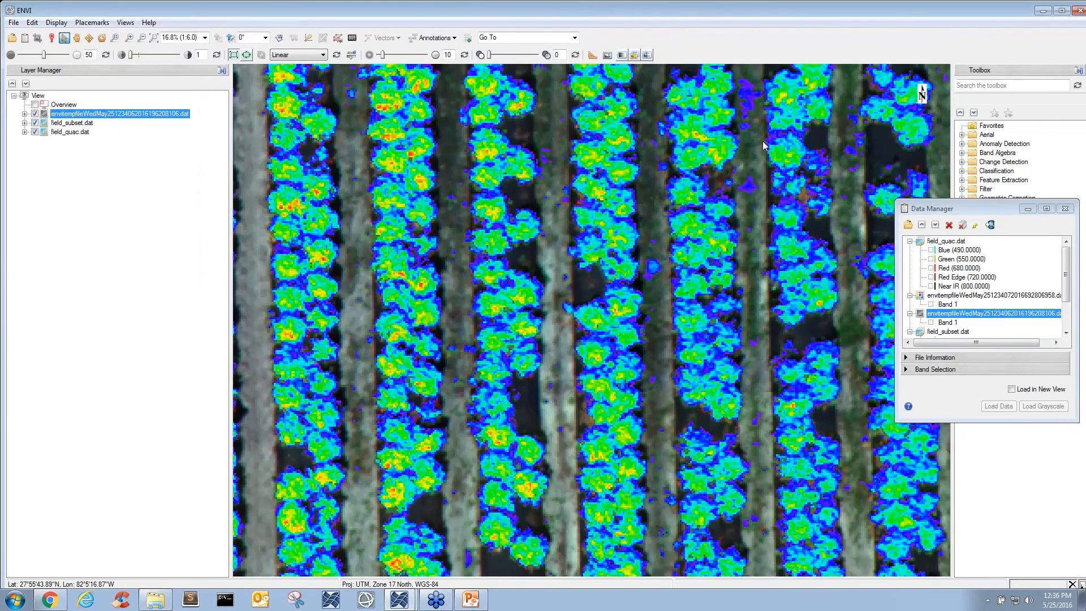
left_click_drag(763, 140, 594, 260)
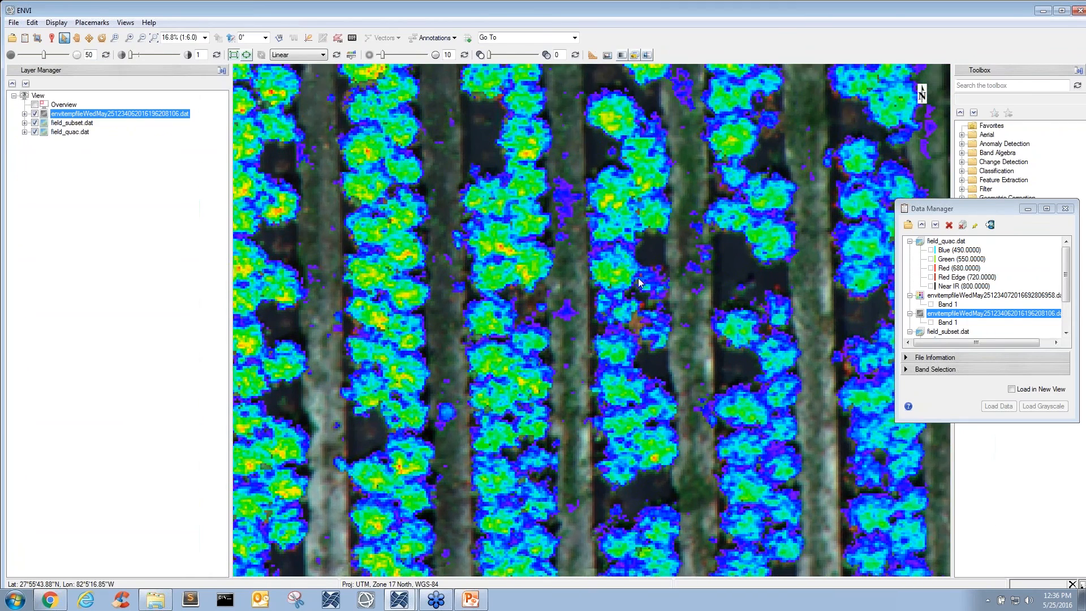
scroll(638, 277, "up", 2)
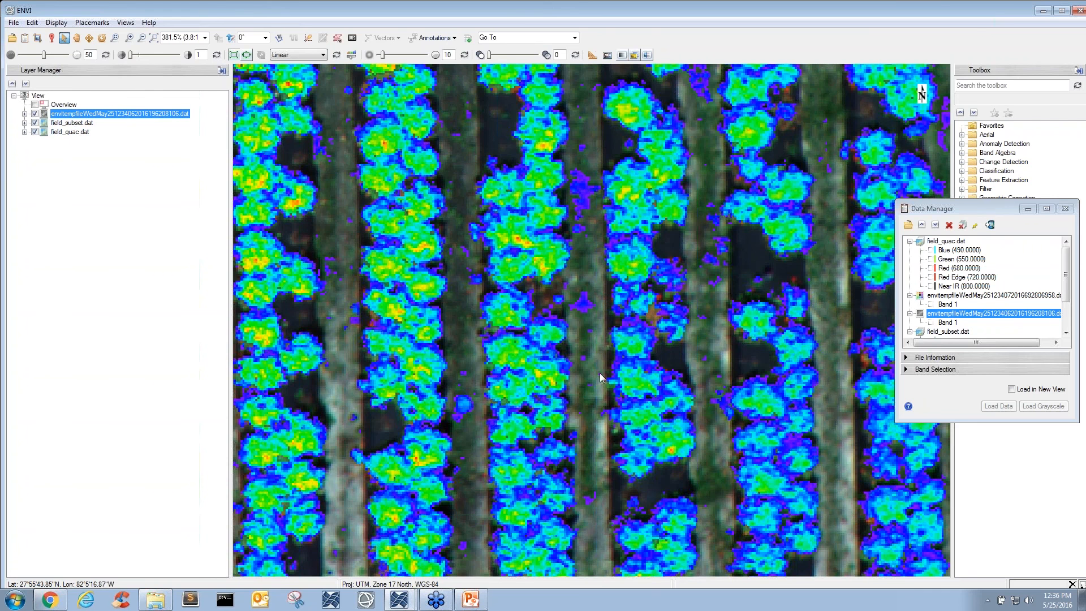
left_click_drag(599, 372, 496, 340)
left_click_drag(677, 477, 720, 432)
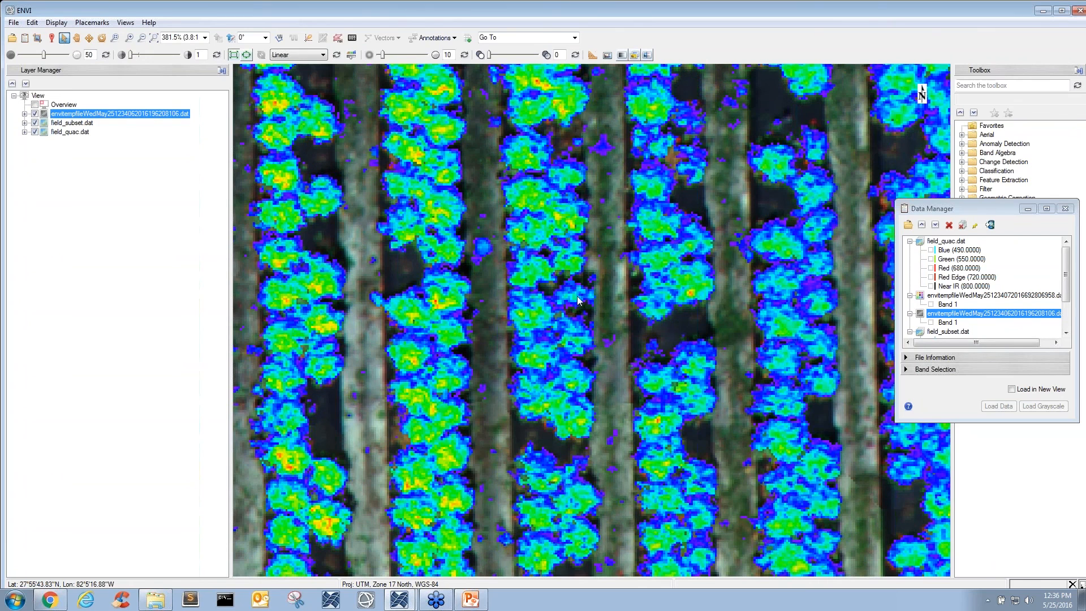
left_click_drag(565, 273, 580, 281)
scroll(555, 295, "down", 4)
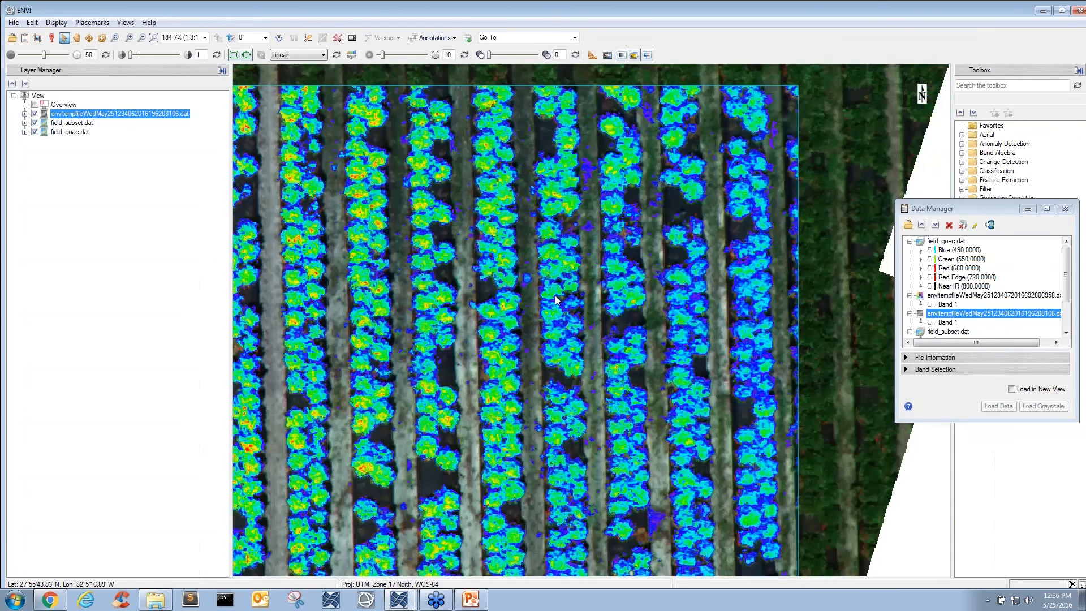
scroll(555, 297, "down", 4)
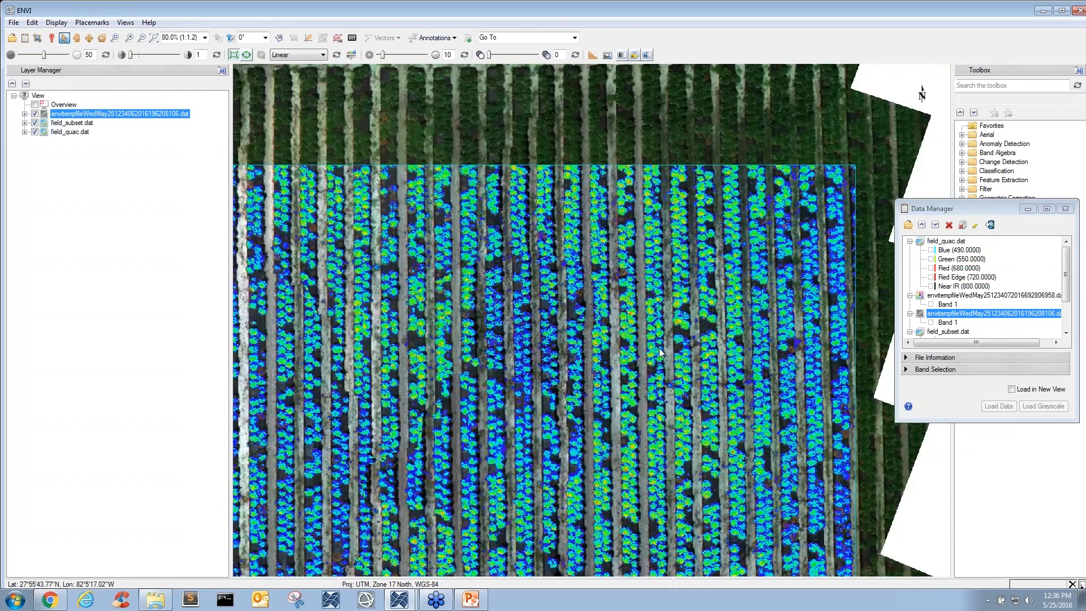
scroll(670, 355, "up", 1)
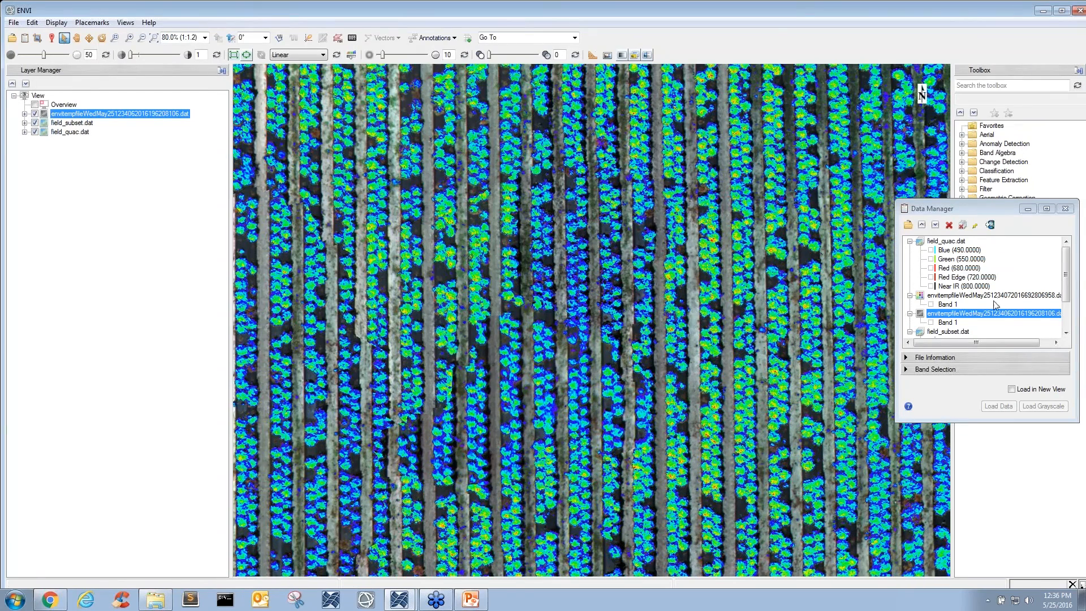
- Load the temporary classification raster ending in 806958.dat, and hide its Unclassified class and the rainbow-colored raster
double_click(1008, 295)
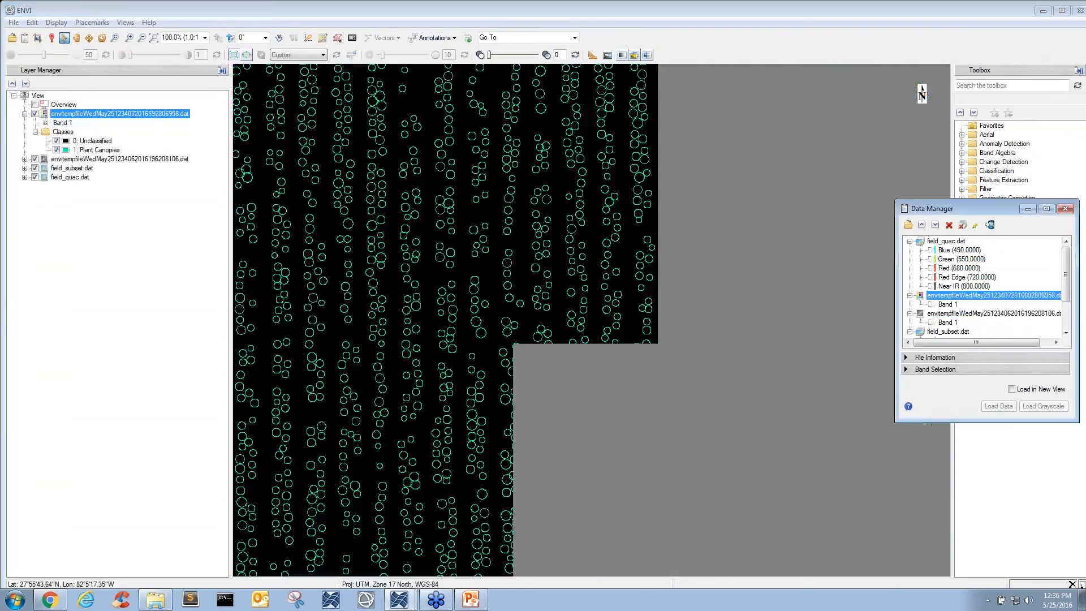
left_click(35, 160)
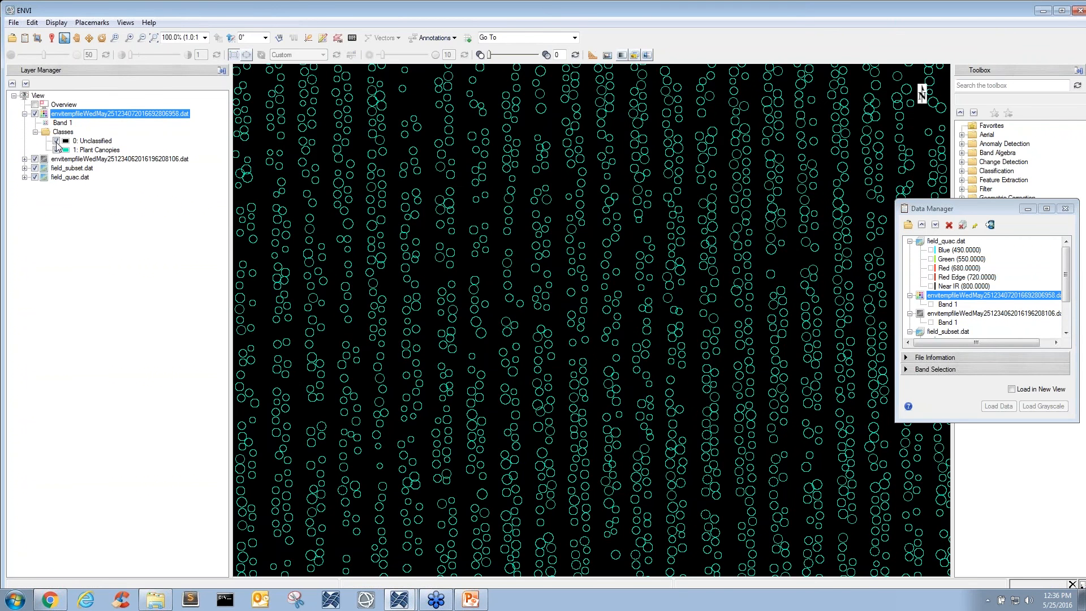
left_click(56, 140)
left_click_drag(613, 244, 672, 251)
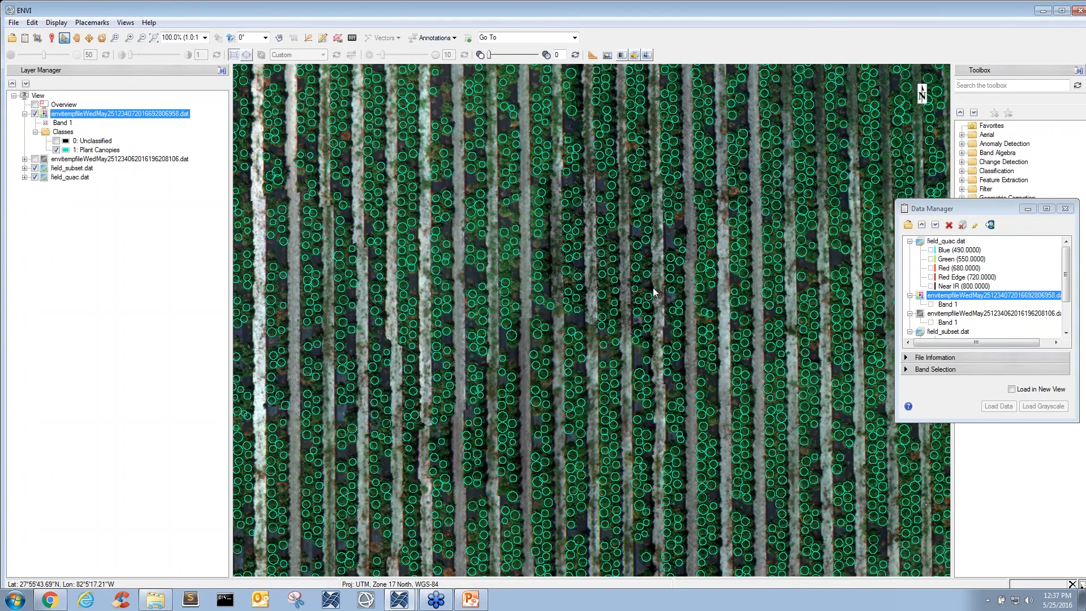
- Compare the Plant Canopies circles with the crop imagery by toggling the classification layer's visibility, and inspect them across the field
scroll(551, 283, "up", 3)
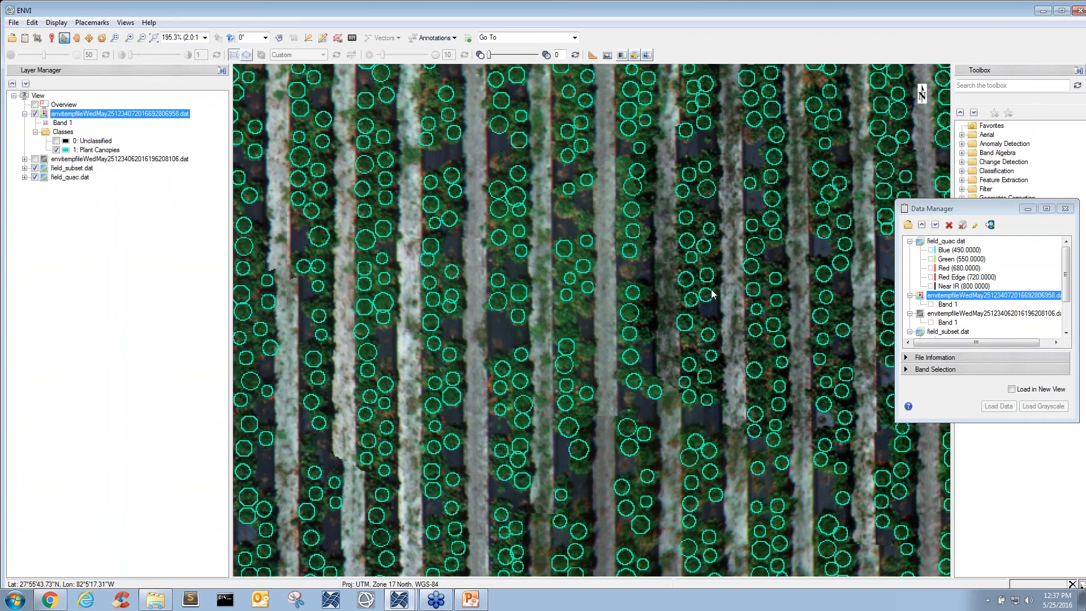
left_click_drag(712, 290, 653, 379)
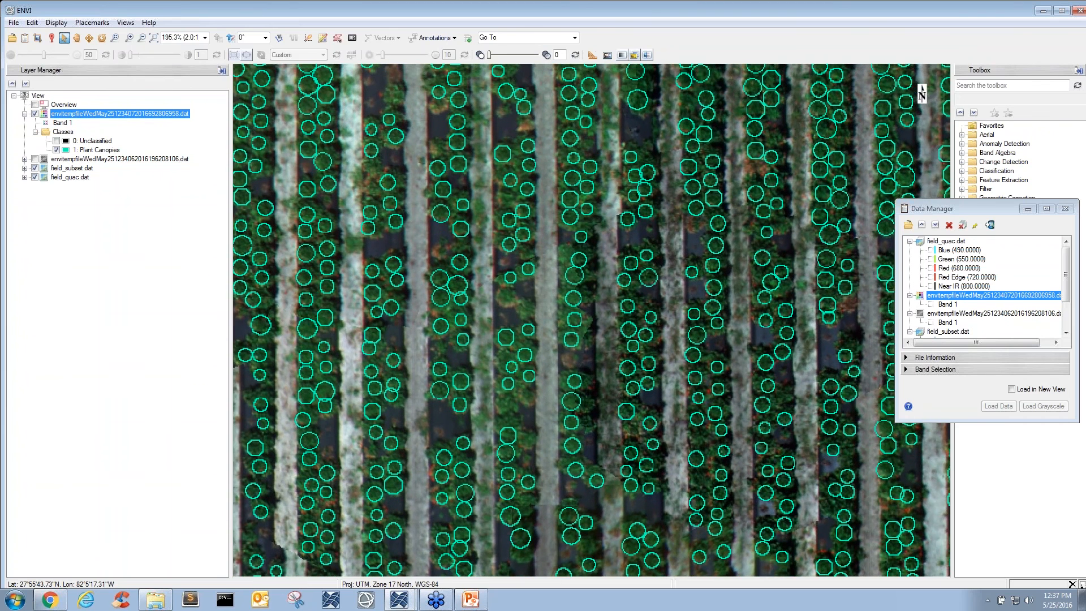
left_click_drag(626, 268, 633, 296)
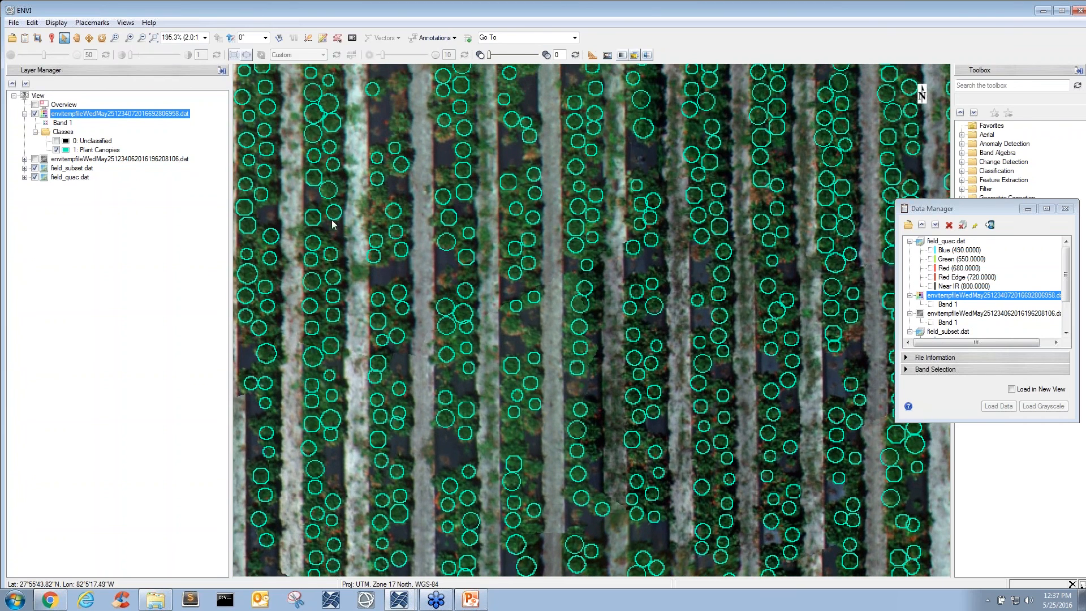
left_click(35, 113)
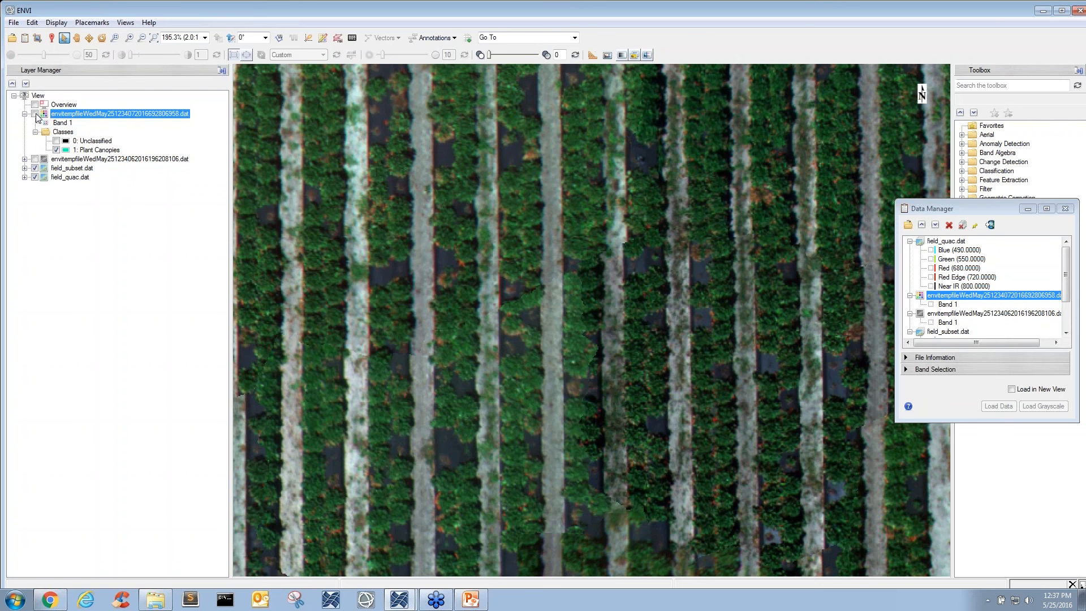
left_click(35, 113)
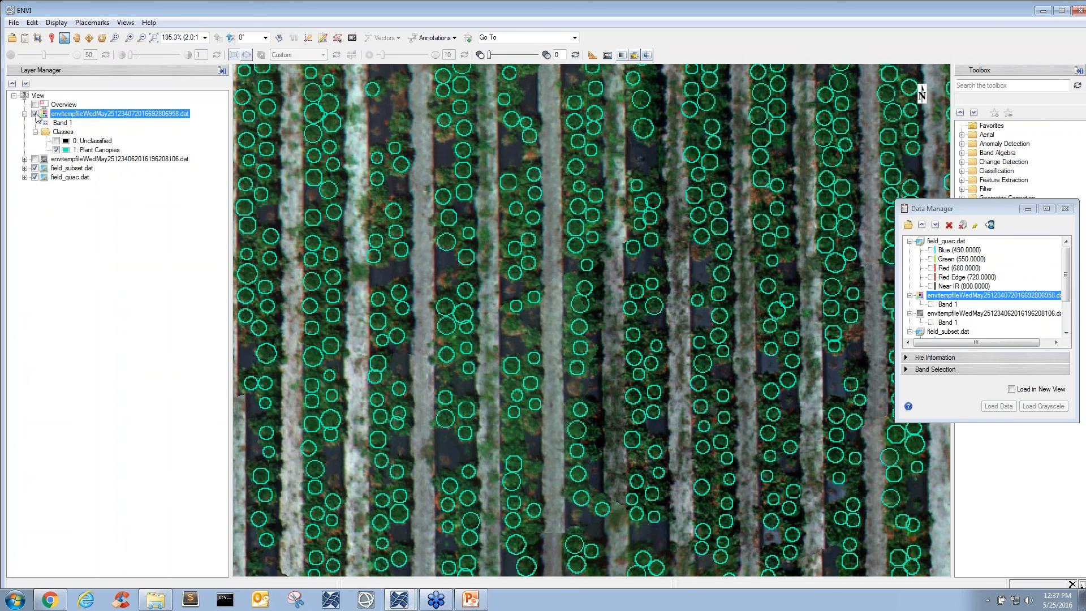
left_click(35, 113)
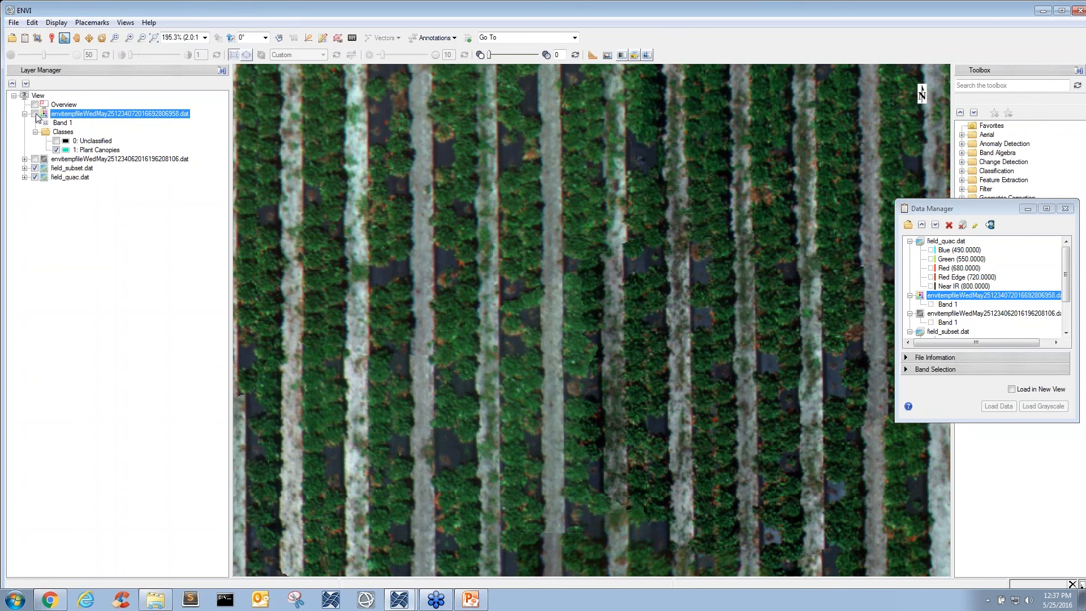
left_click(35, 114)
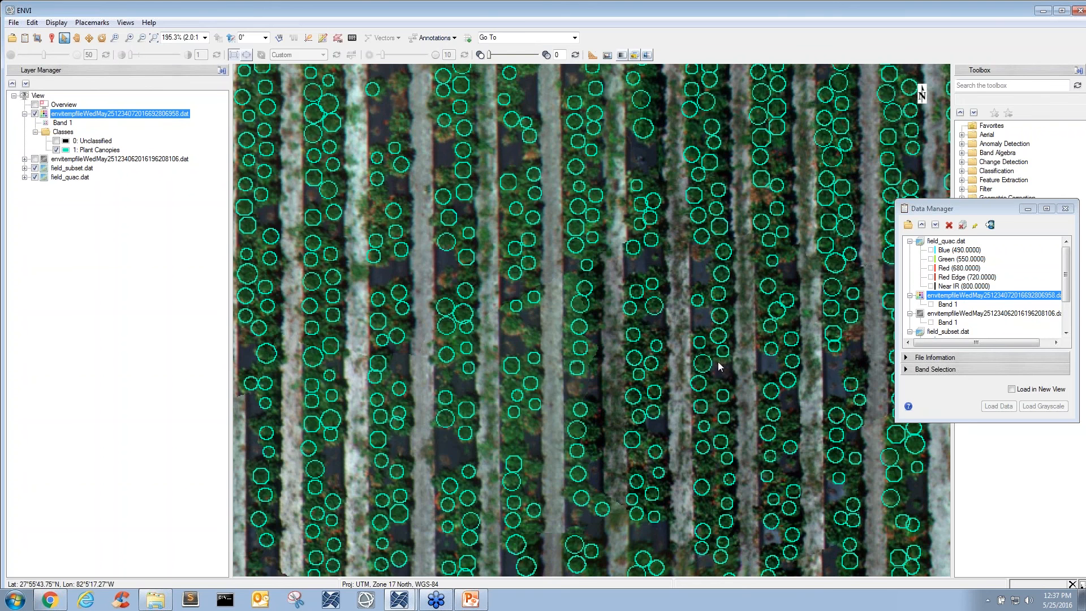
scroll(713, 391, "down", 2)
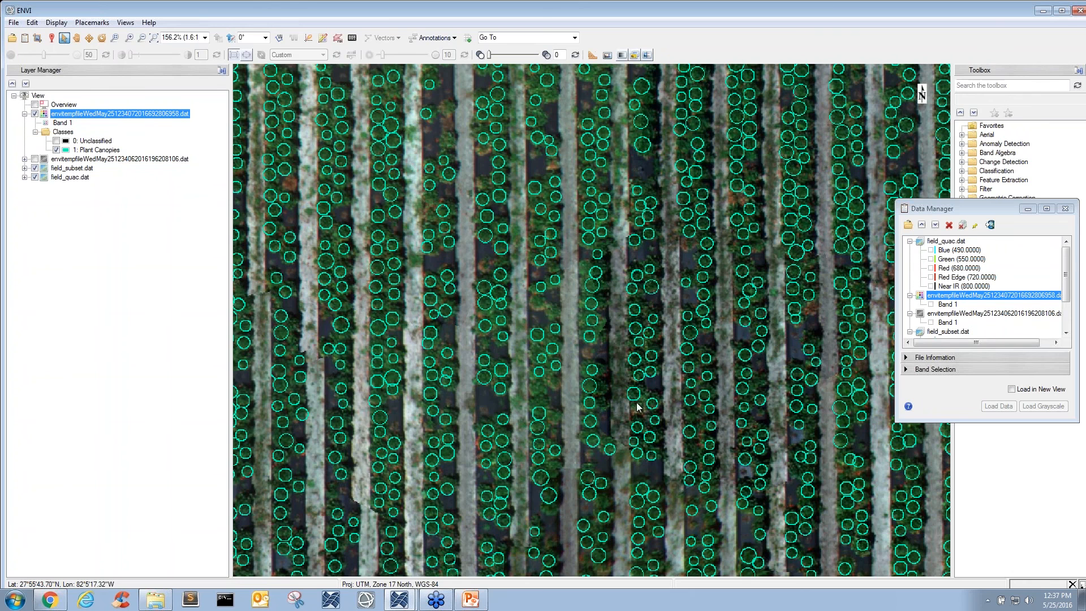
scroll(571, 320, "down", 2)
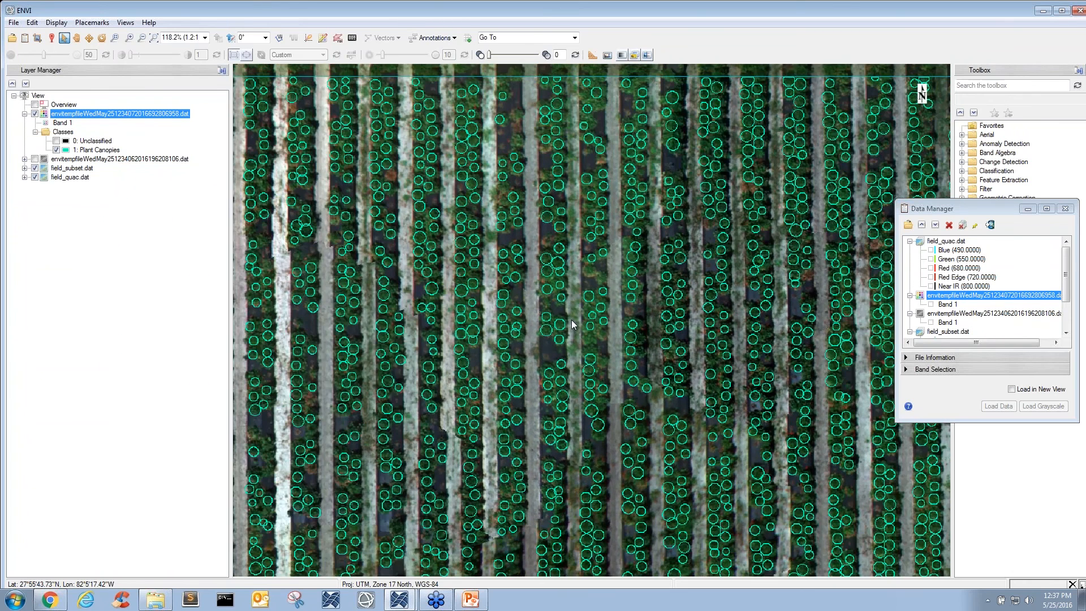
scroll(571, 321, "down", 3)
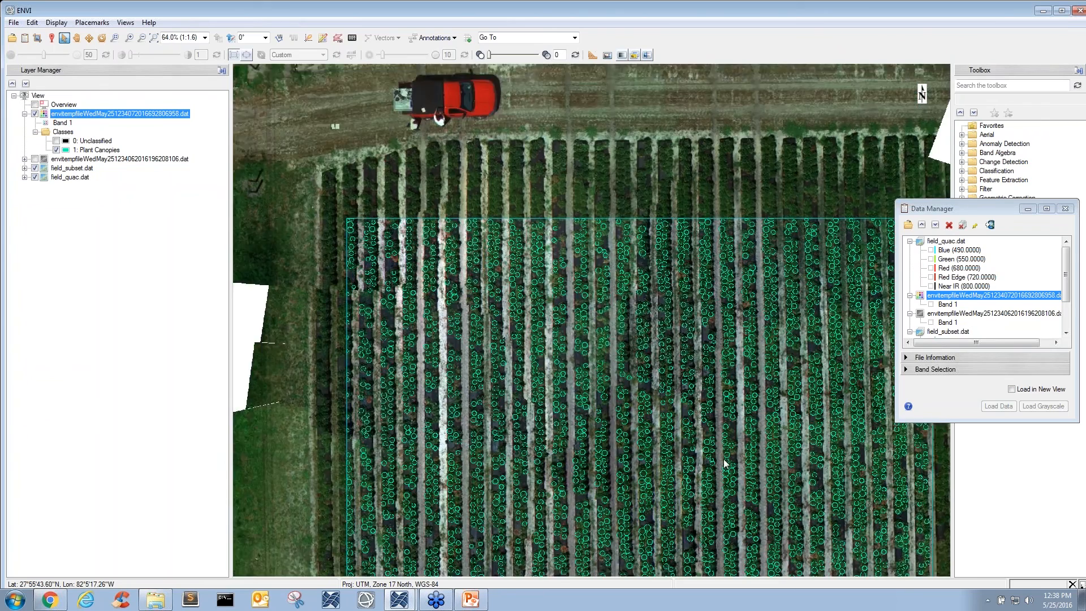
left_click_drag(724, 464, 698, 286)
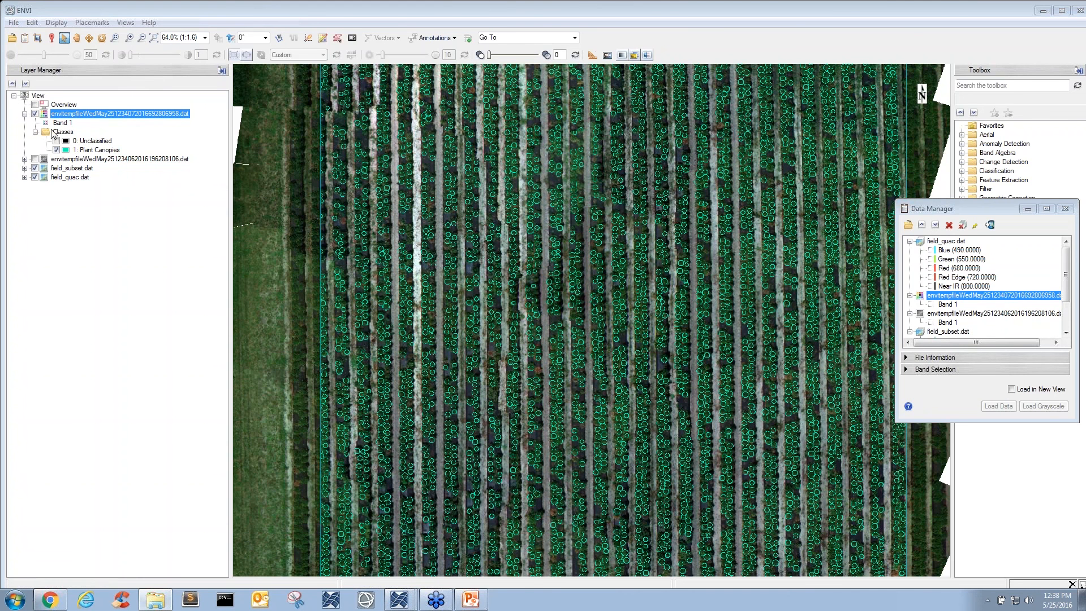
- Remove all layers from the view, display orchard_pan_quac.dat and inspect its rows of trees
right_click(35, 97)
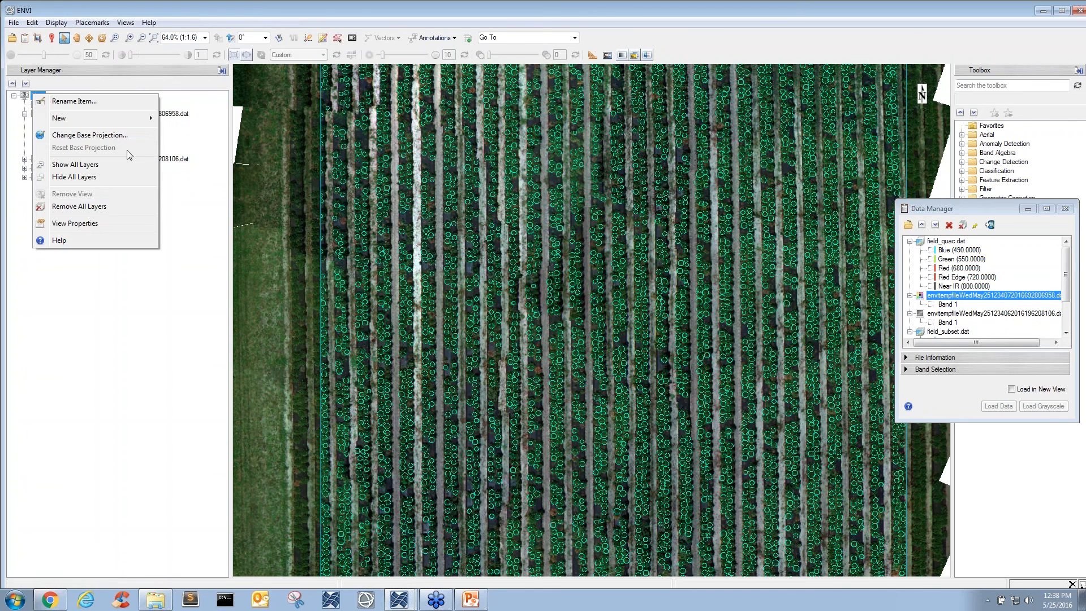
left_click(129, 207)
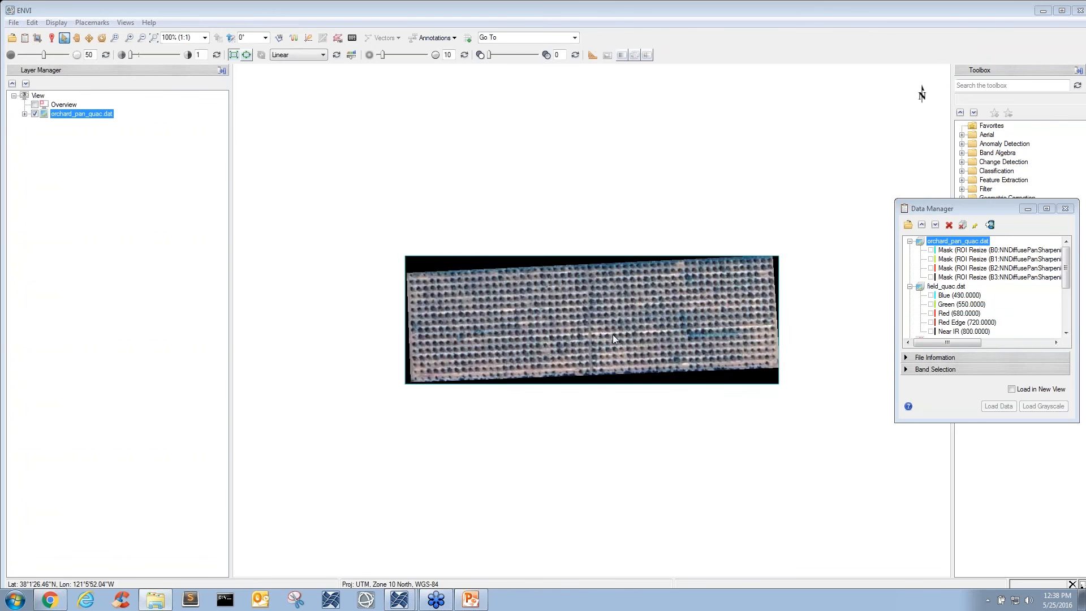
scroll(612, 335, "up", 3)
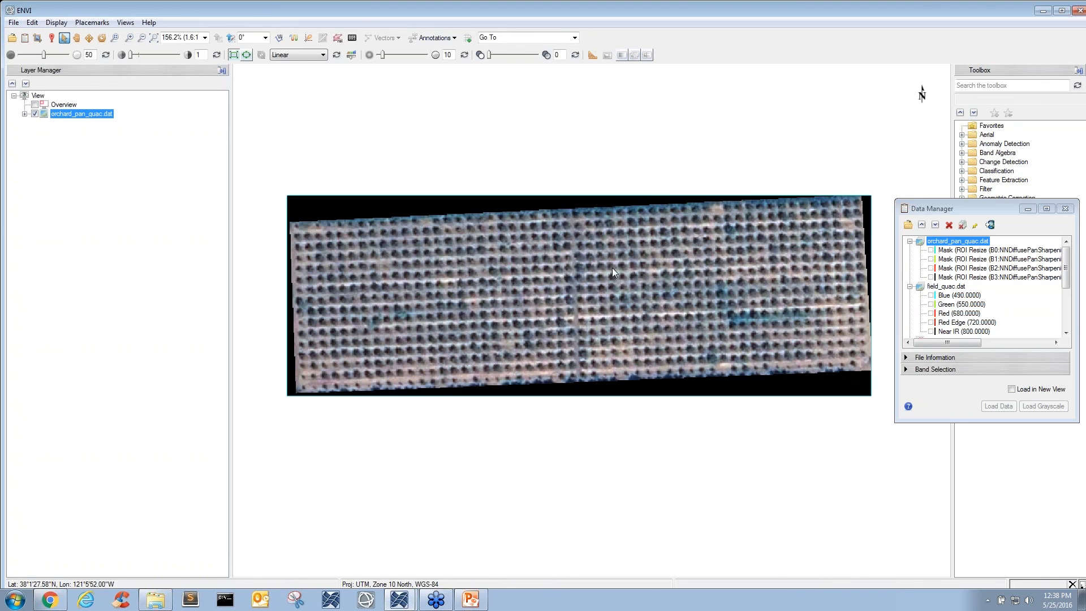
left_click_drag(626, 280, 624, 283)
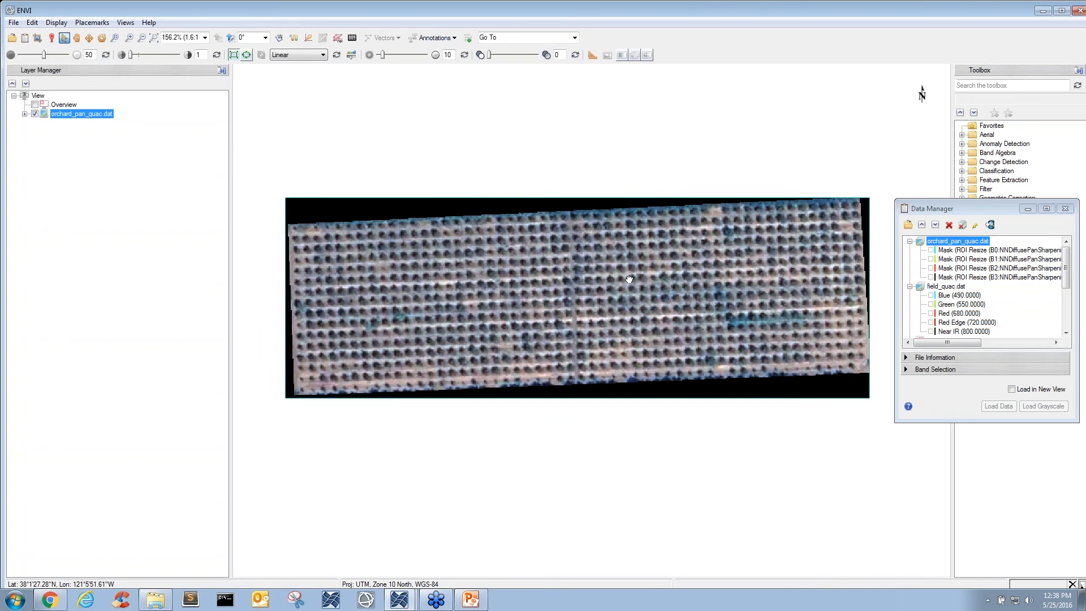
scroll(617, 289, "up", 1)
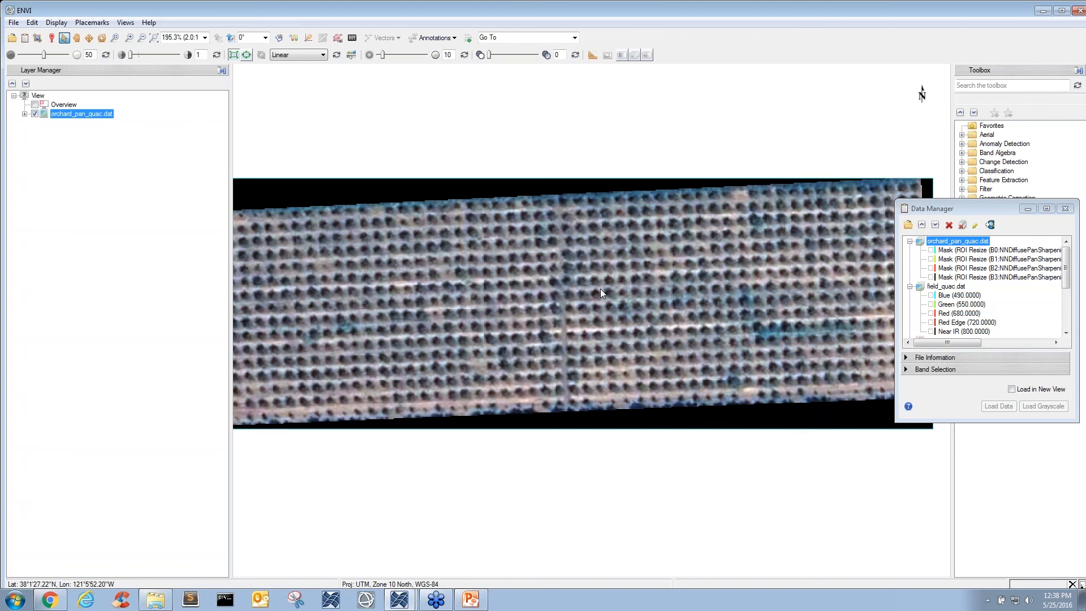
scroll(600, 289, "down", 1)
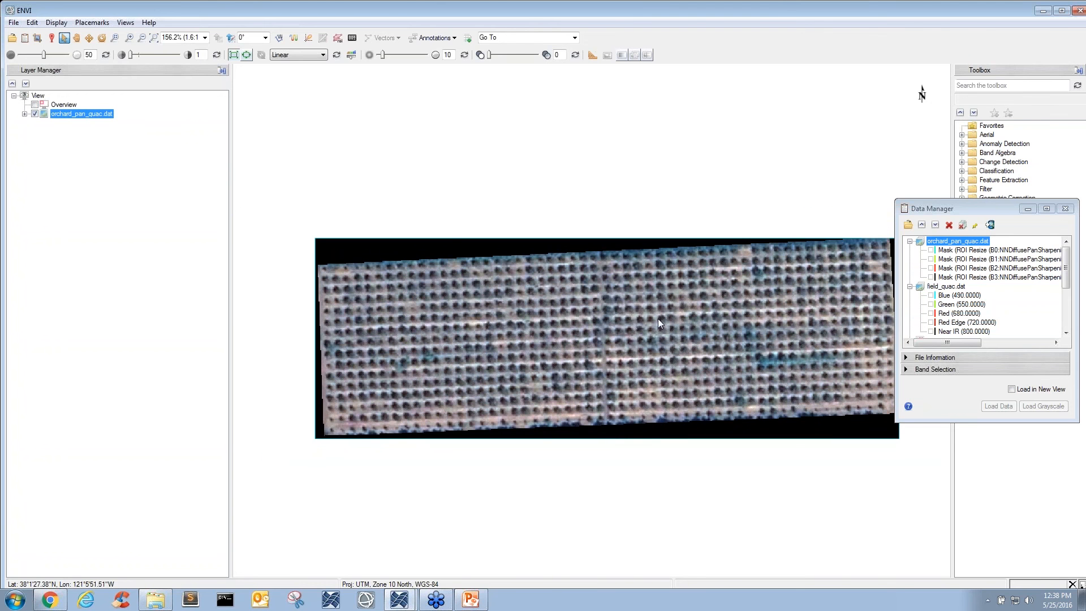
- Load tree_outlines.dat over the orchard image, hide its Unclassified class and inspect the Plant Canopies circles around the trees
left_click_drag(657, 318, 628, 283)
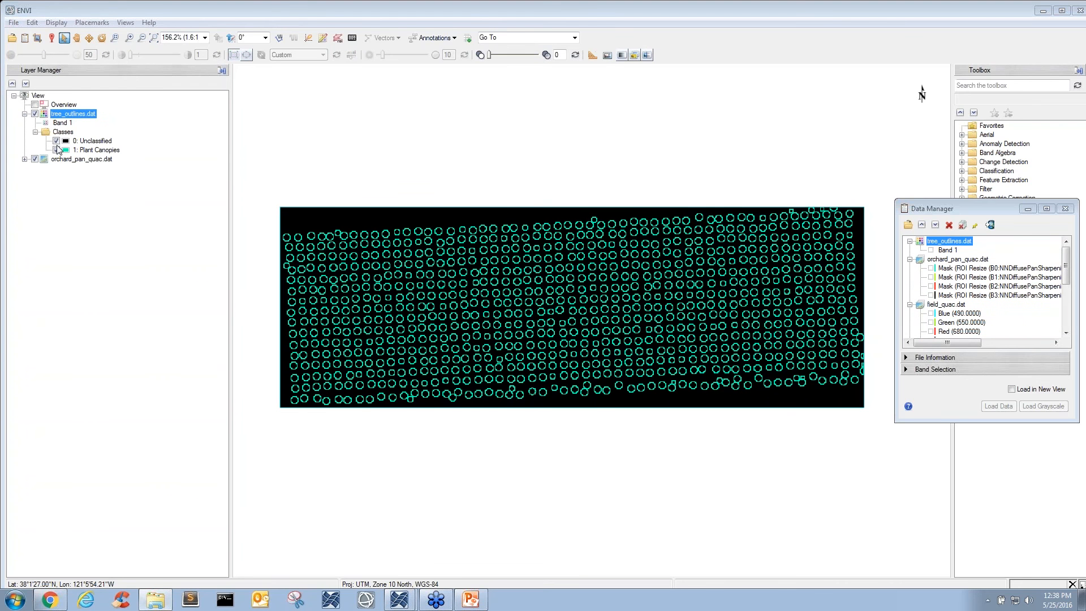
left_click(57, 141)
left_click_drag(618, 316, 617, 320)
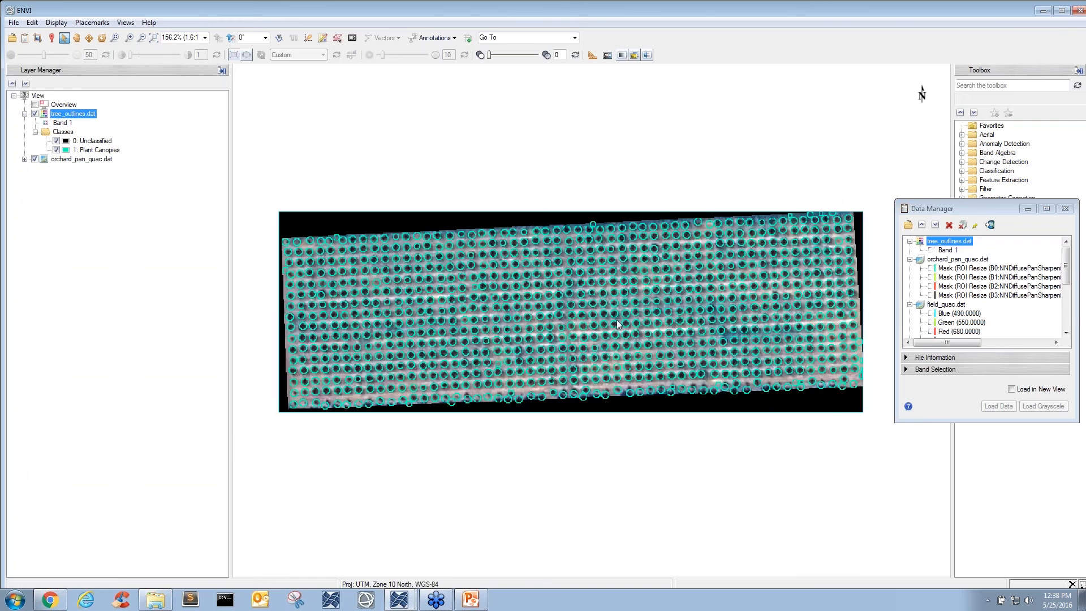
scroll(617, 317, "up", 2)
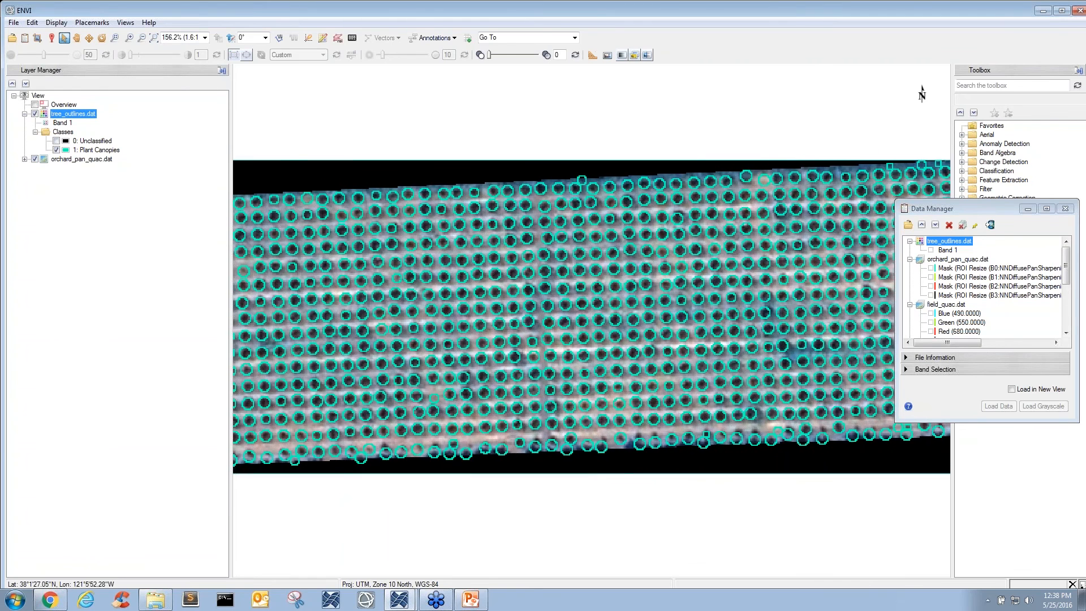
scroll(630, 334, "up", 2)
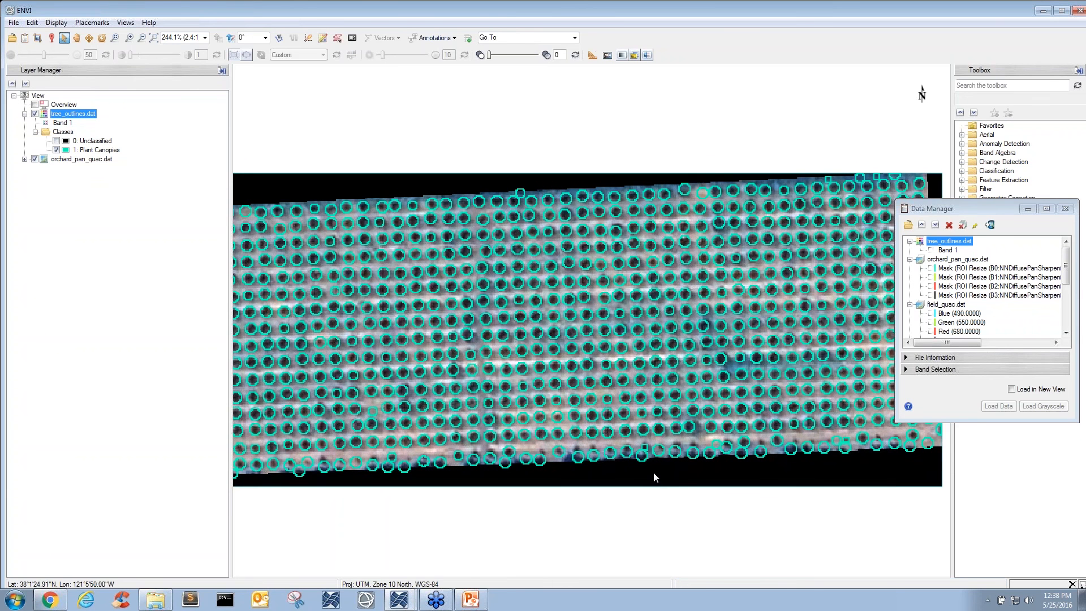
scroll(594, 360, "down", 2)
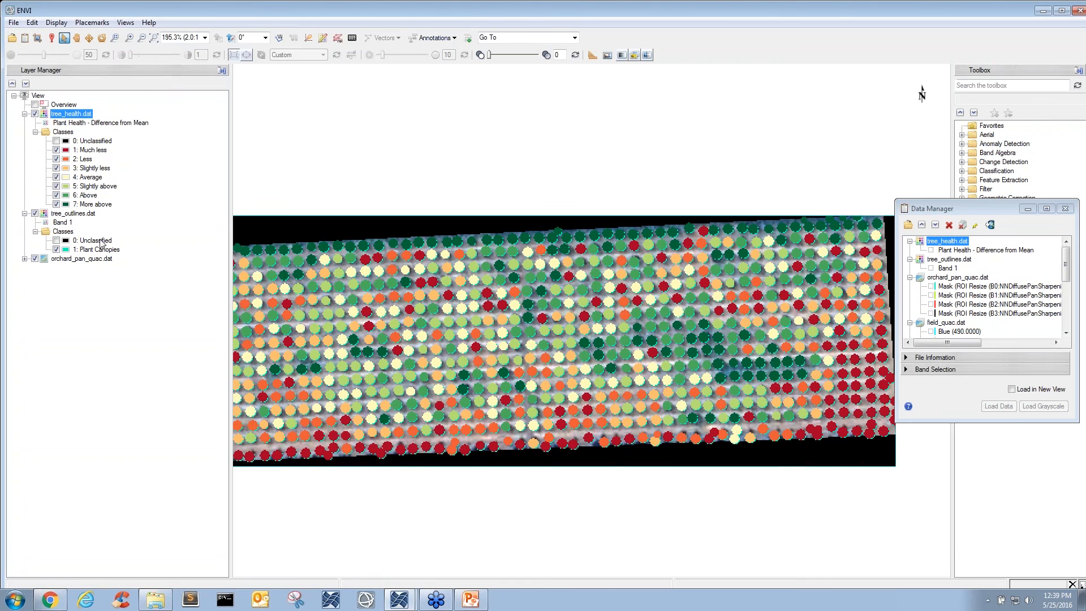
- Load tree_health.dat over the orchard with its Unclassified class hidden, hide the tree_outlines.dat layer and view the colored trees up close
left_click(35, 214)
left_click_drag(693, 356, 680, 356)
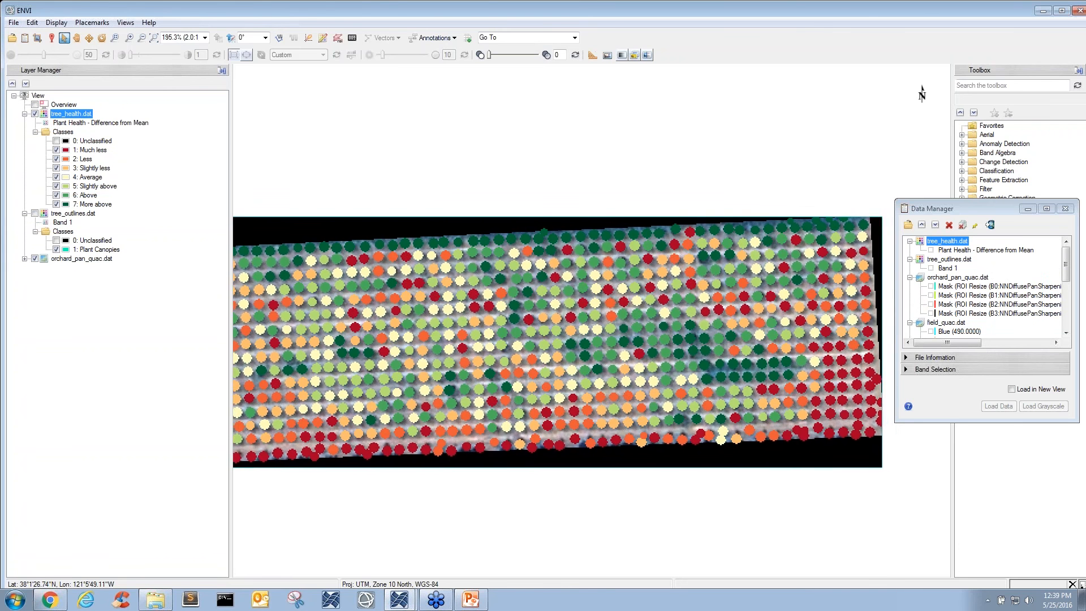
scroll(695, 357, "up", 1)
scroll(735, 358, "up", 3)
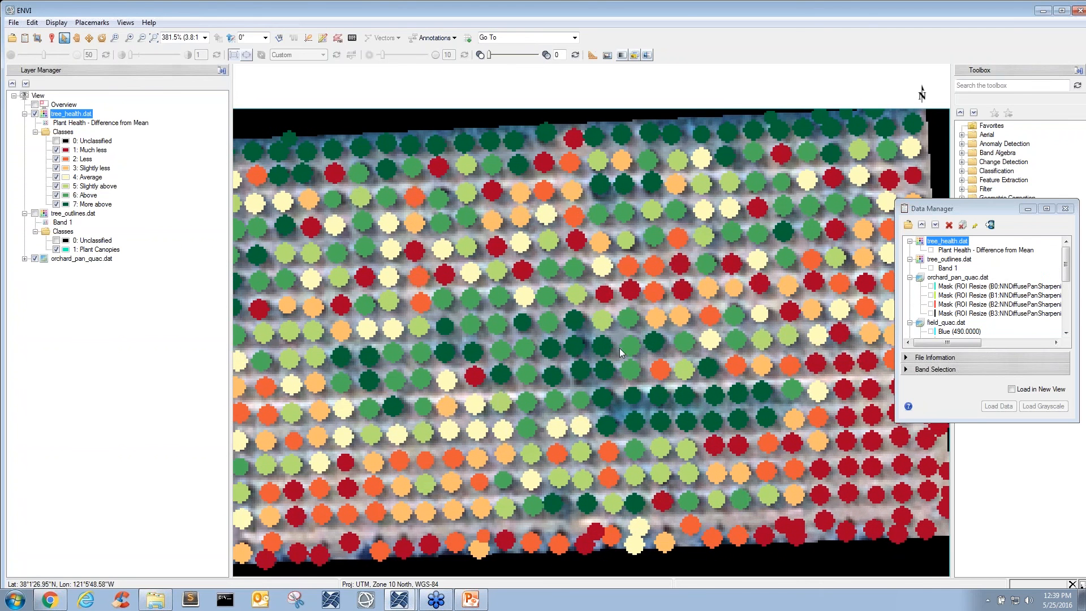
left_click_drag(650, 341, 600, 337)
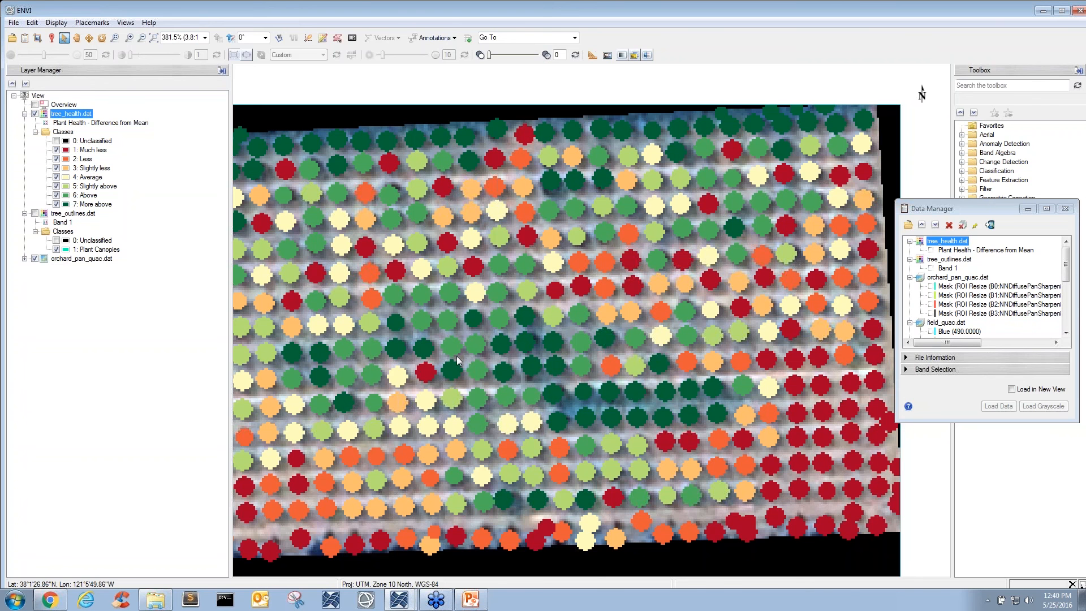
- Examine the Plant Health - Difference from Mean classes of the trees across the orchard, at close range and in a wider view
left_click_drag(452, 348, 602, 339)
scroll(602, 339, "down", 1)
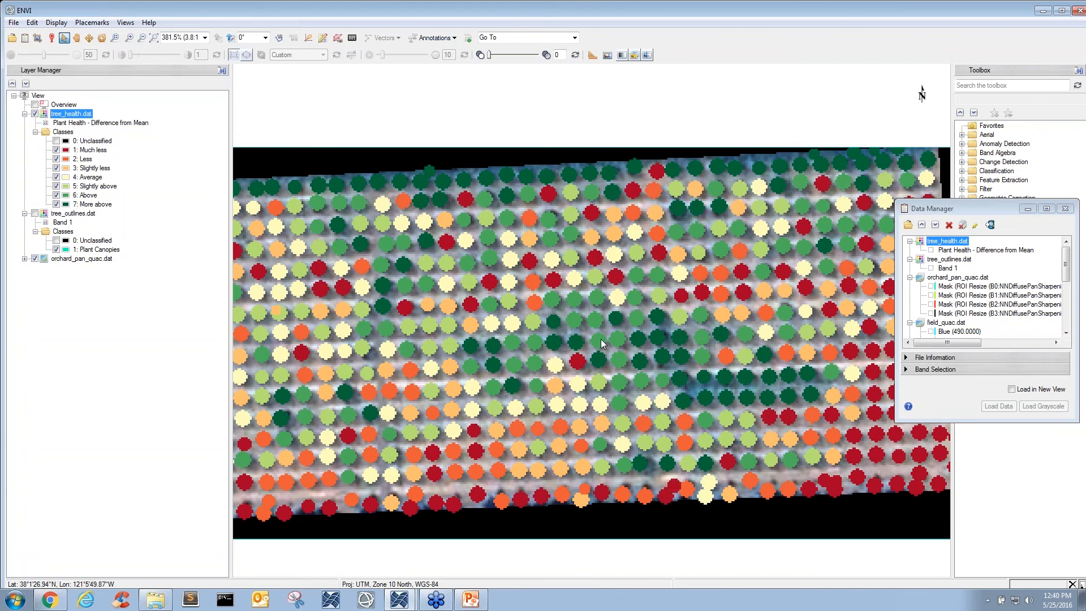
scroll(633, 337, "down", 1)
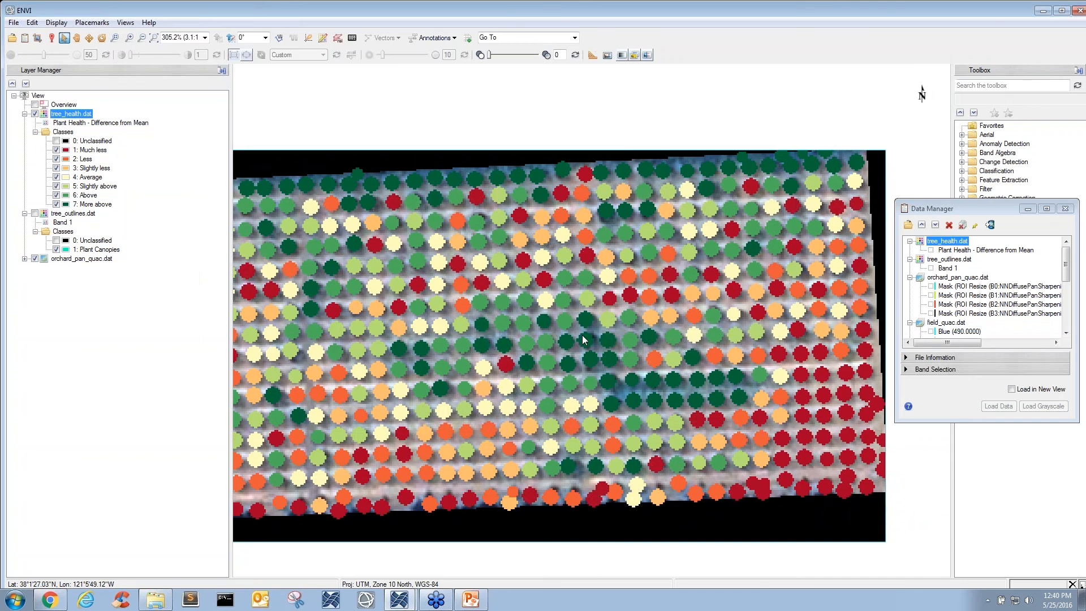
scroll(582, 335, "up", 1)
left_click_drag(619, 352, 595, 354)
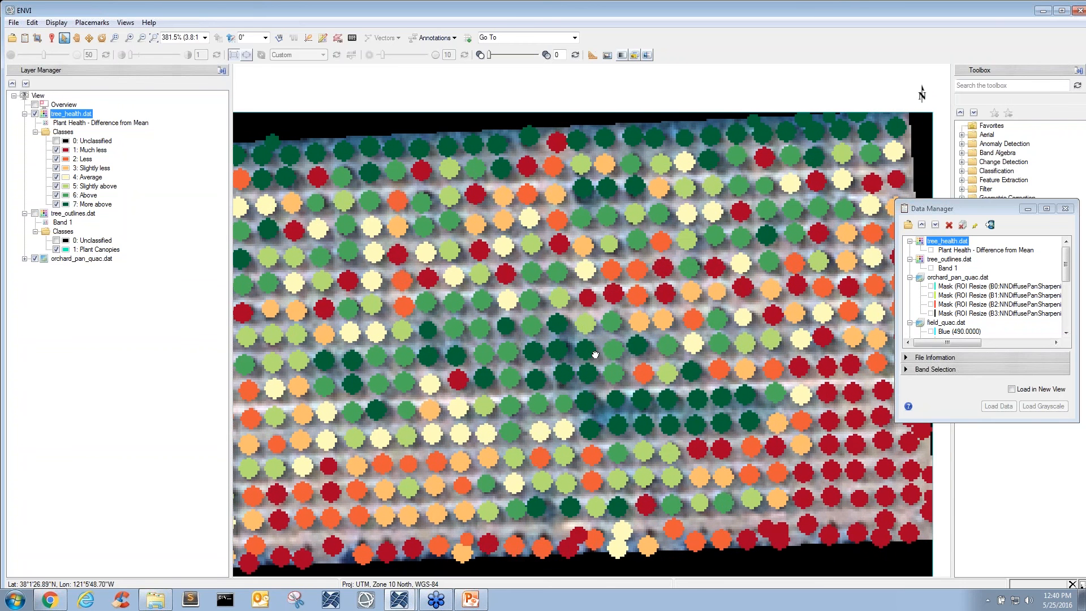
left_click_drag(464, 355, 675, 340)
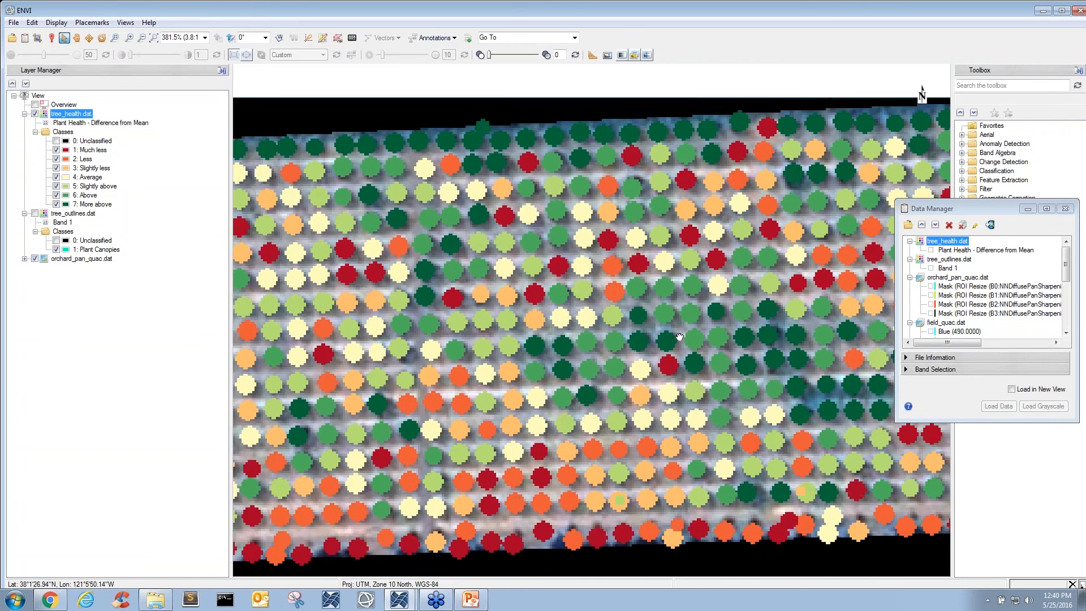
left_click_drag(454, 319, 577, 336)
left_click_drag(475, 391, 585, 372)
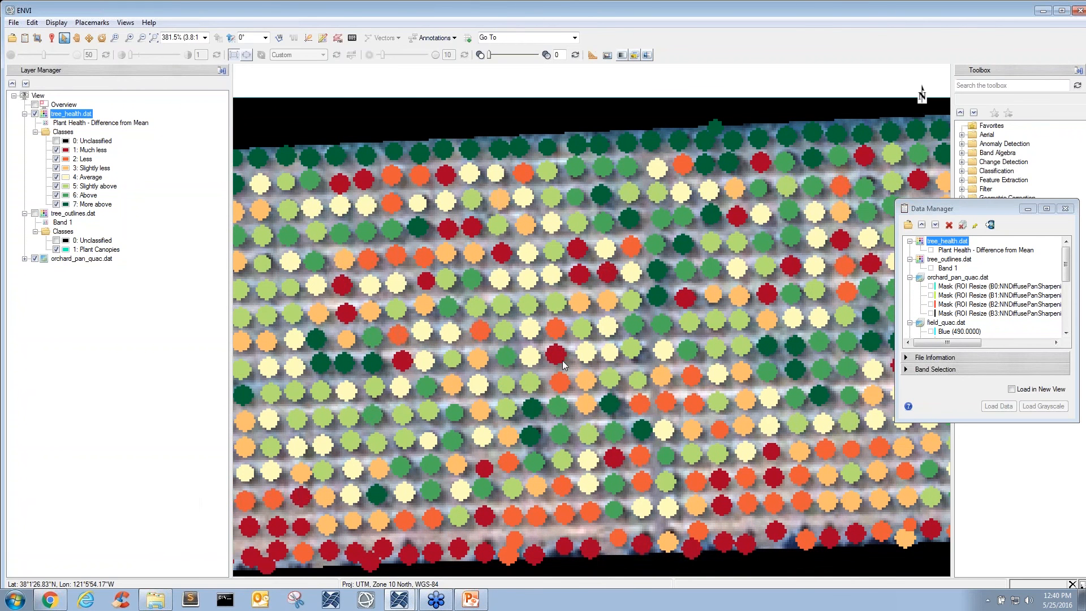
left_click_drag(517, 360, 600, 339)
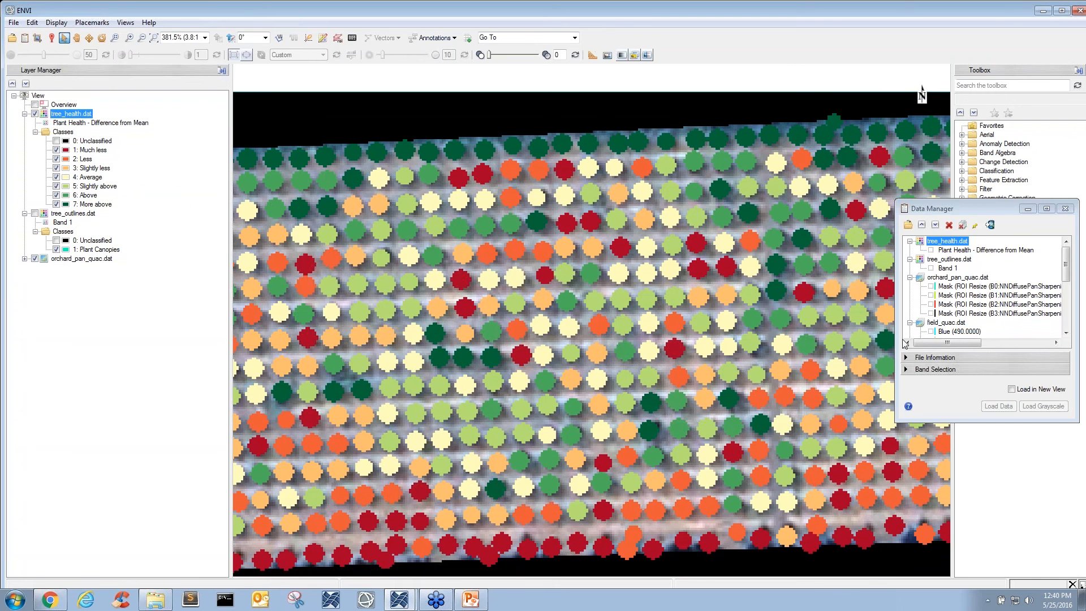
left_click_drag(802, 344, 764, 325)
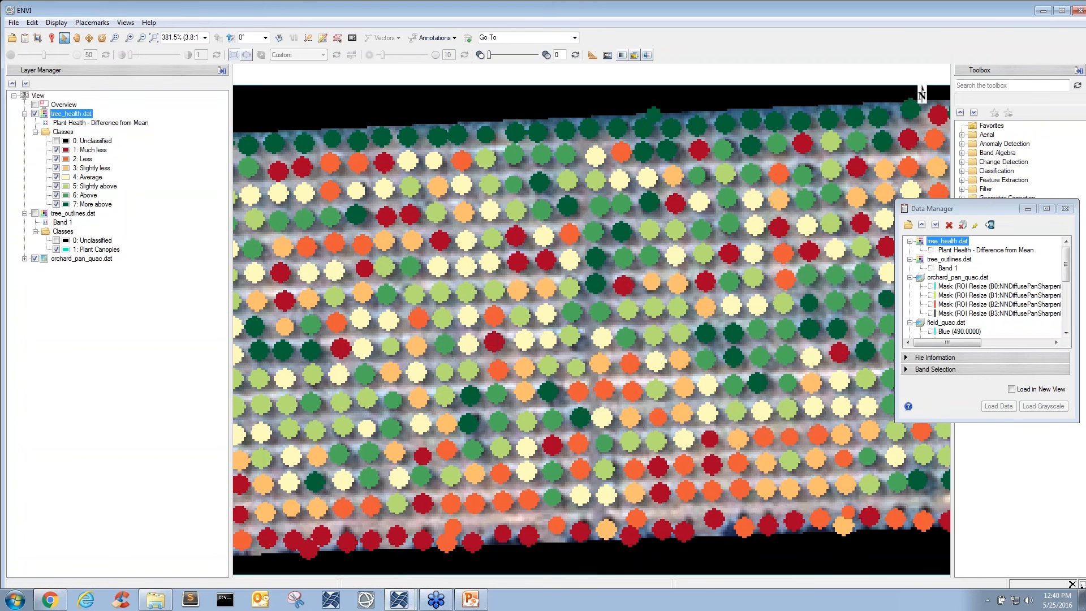
left_click_drag(566, 368, 607, 346)
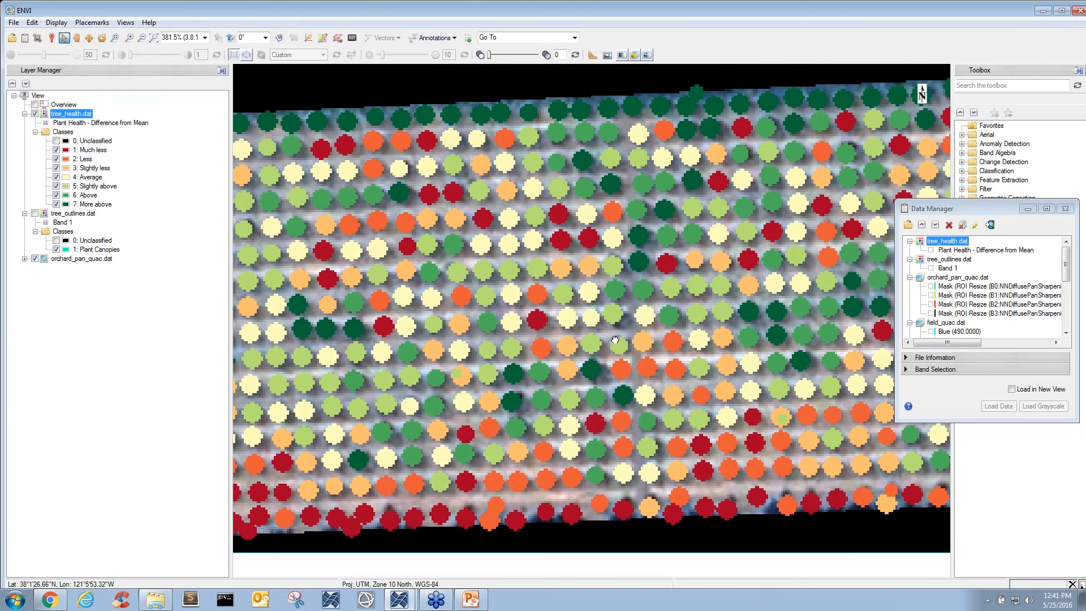
scroll(575, 336, "down", 1)
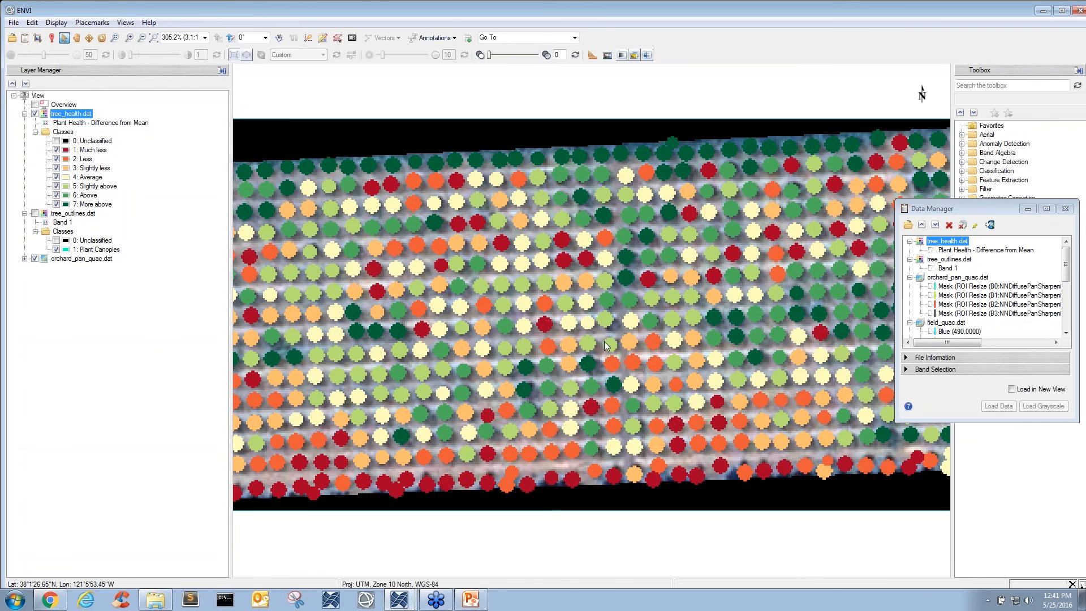
right_click(41, 97)
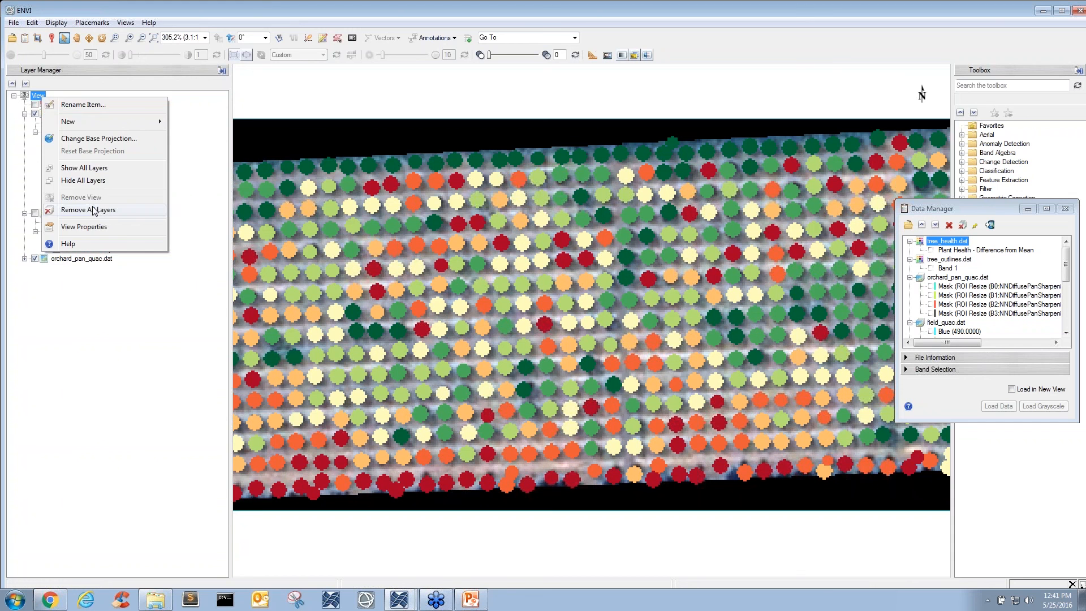
left_click(153, 308)
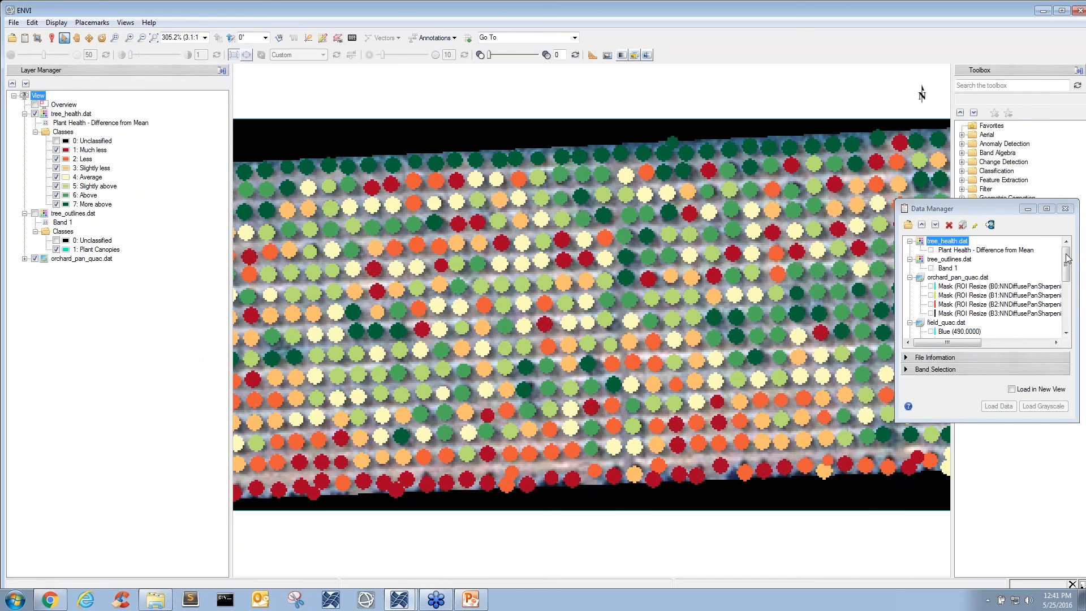
- Remove all layers from the view and display quac_warped.dat
scroll(1067, 258, "down", 5)
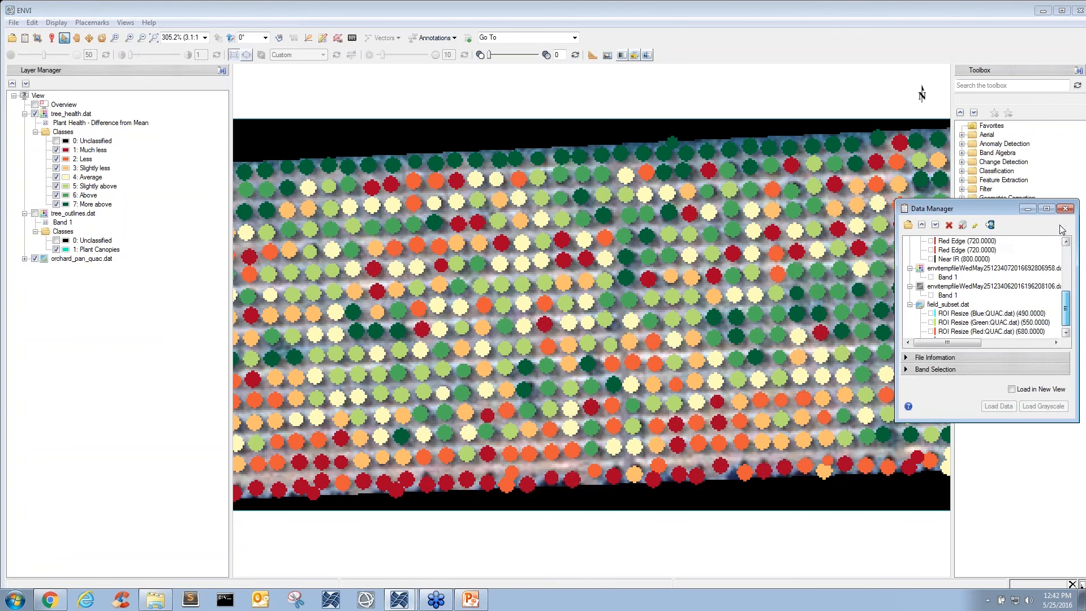
scroll(1053, 243, "up", 5)
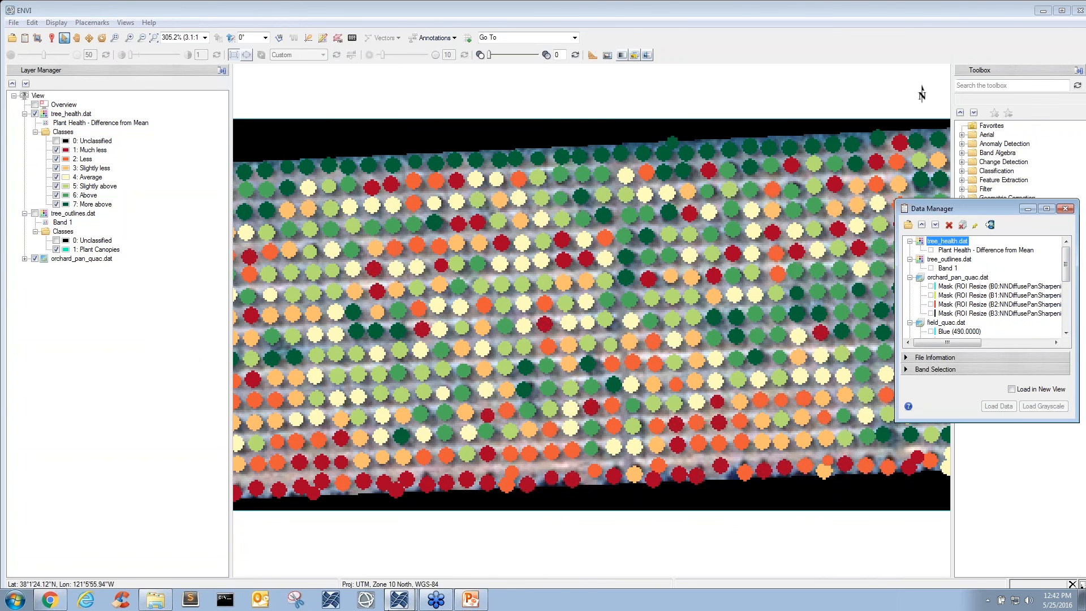
left_click(161, 603)
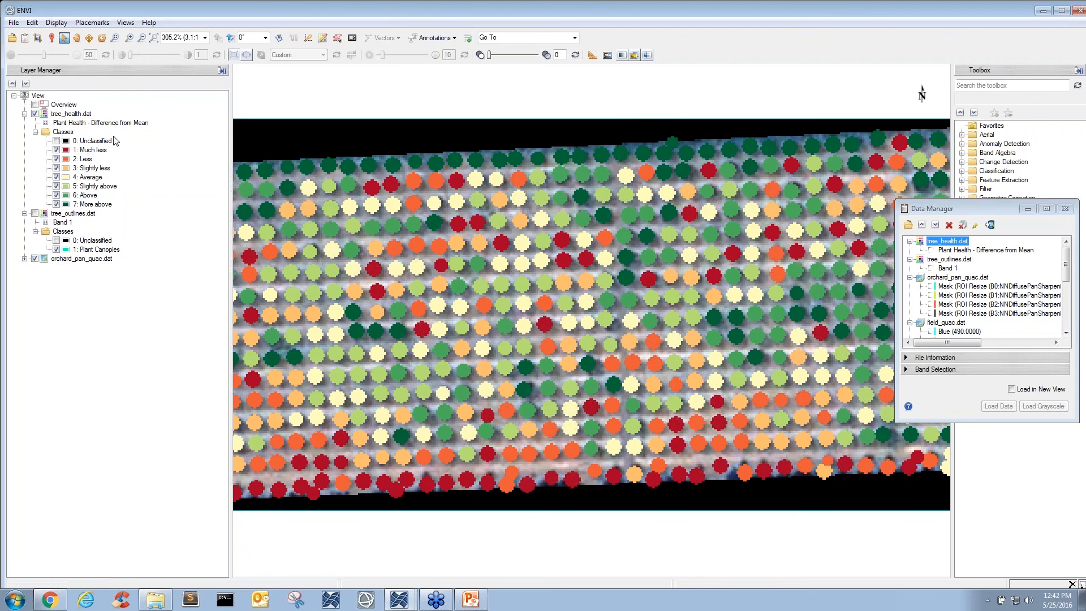
right_click(44, 96)
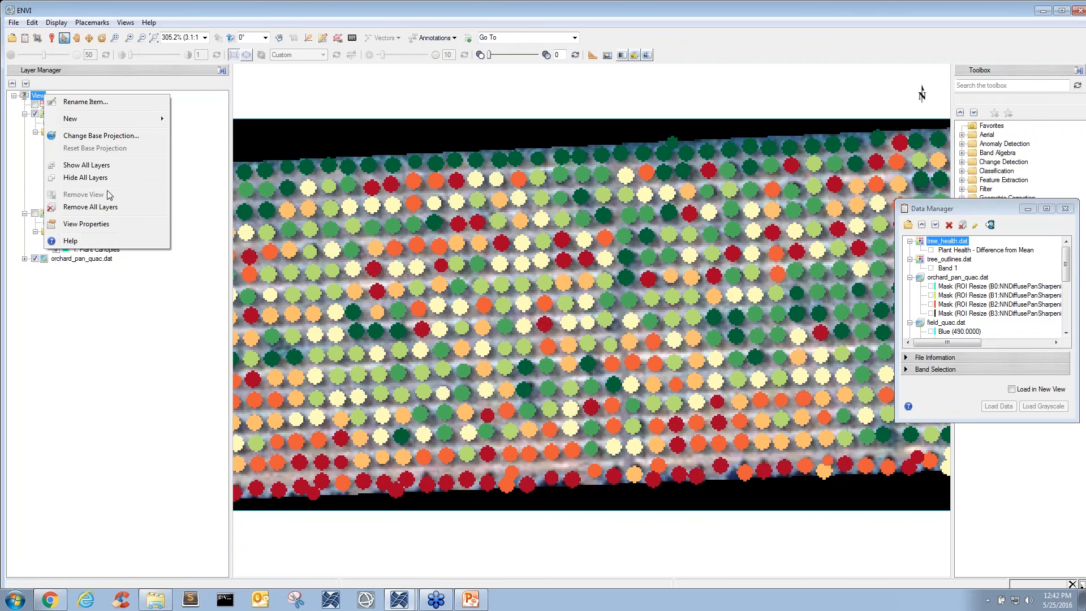
left_click(94, 208)
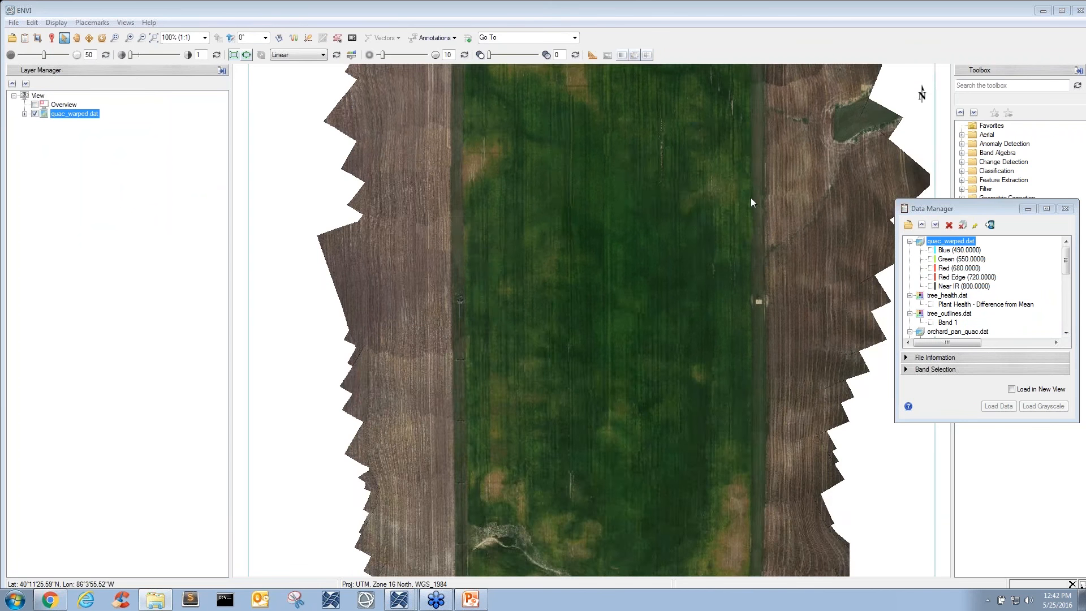
- Inspect the crop rows and bare patches in the northern part of the quac_warped.dat field at close range
left_click_drag(751, 200, 746, 340)
scroll(680, 215, "up", 5)
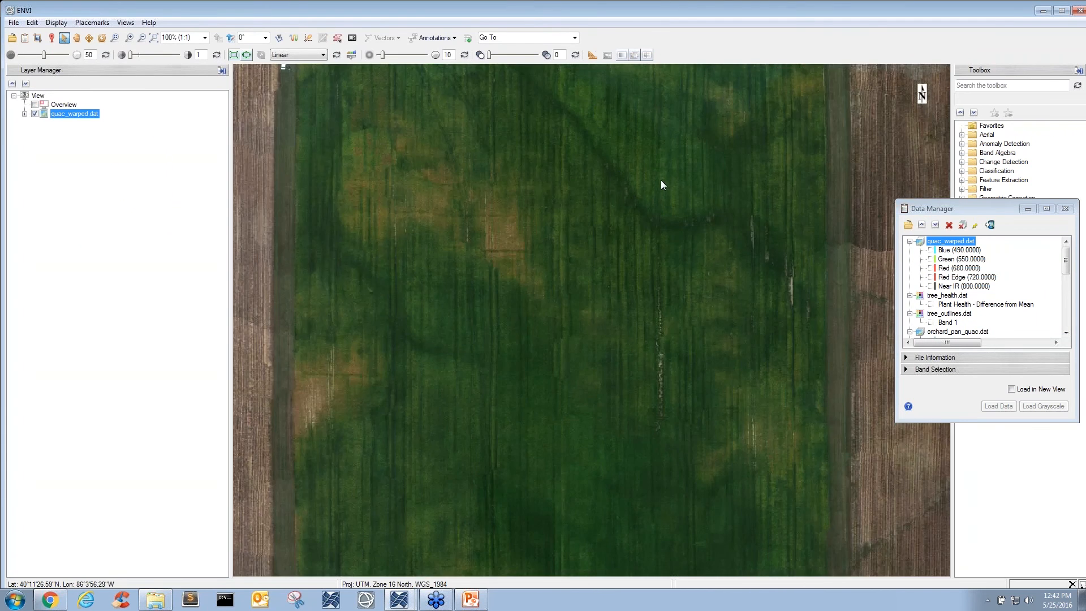
scroll(632, 156, "up", 4)
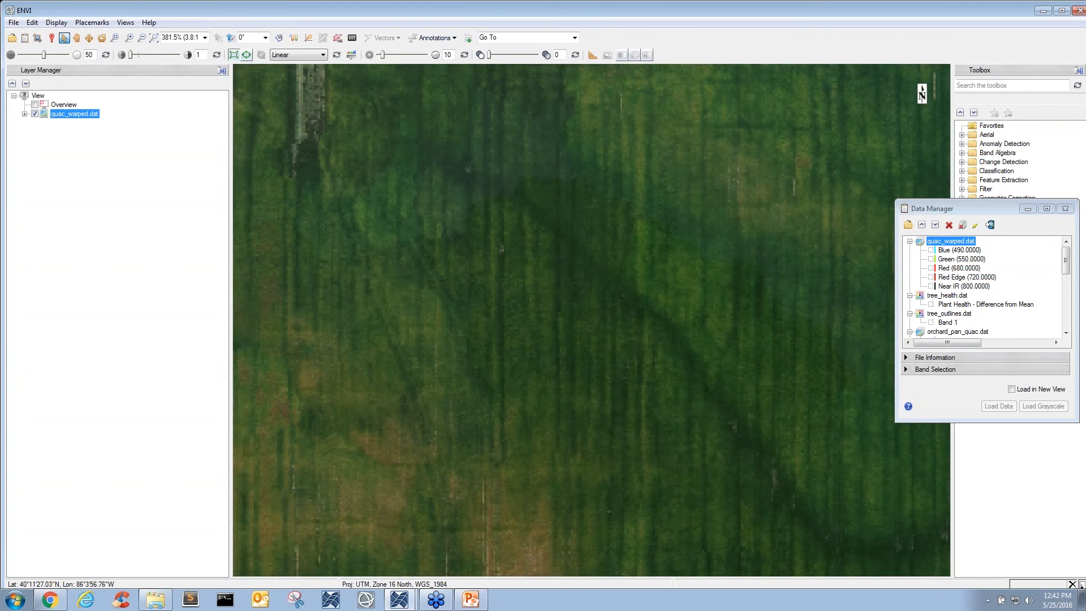
left_click_drag(633, 261, 620, 347)
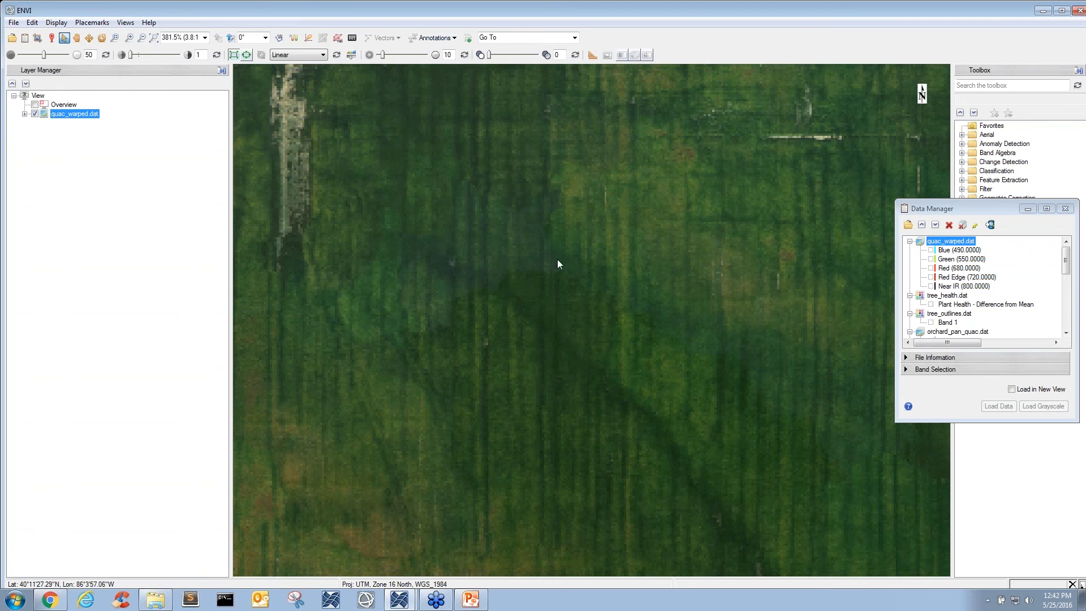
left_click_drag(656, 288, 654, 294)
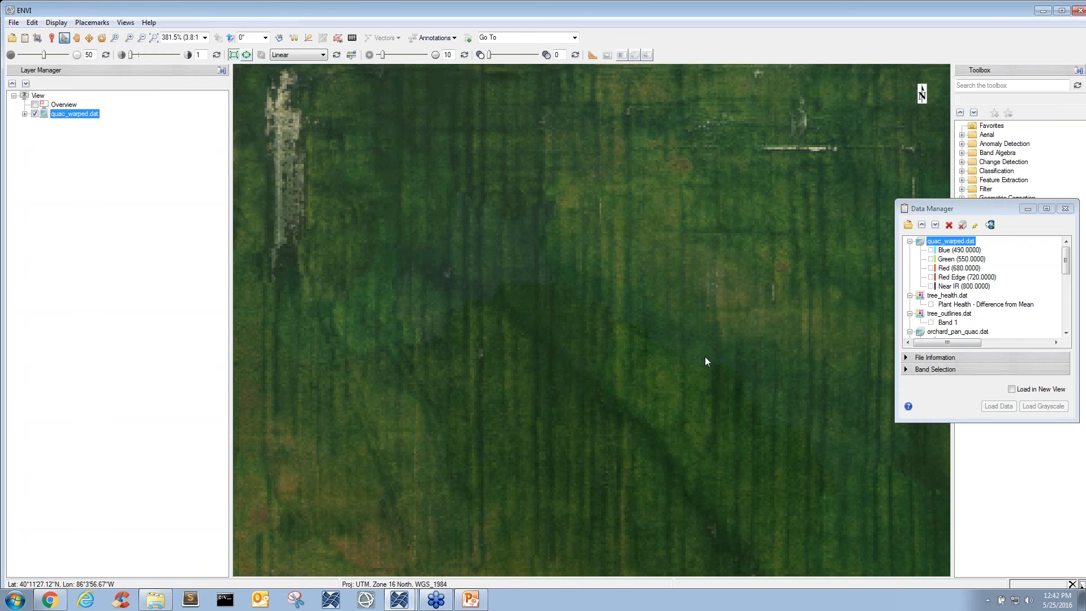
left_click_drag(704, 356, 681, 287)
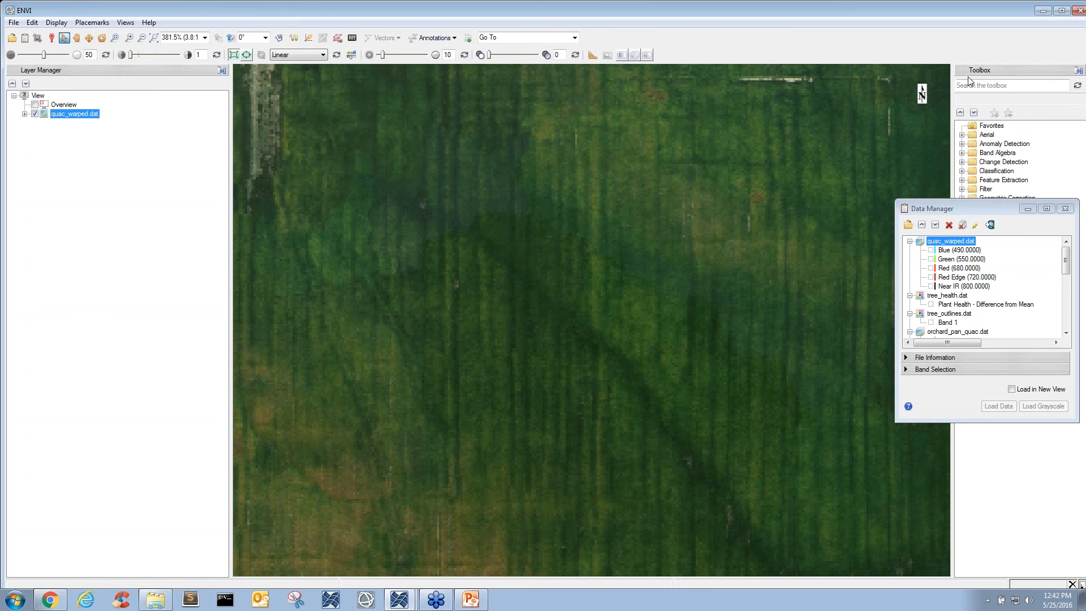
- Compute the Normalized Difference Vegetation Index of quac_warped.dat with the Spectral Indices tool and display the result
left_click(1013, 90)
type("spectral;")
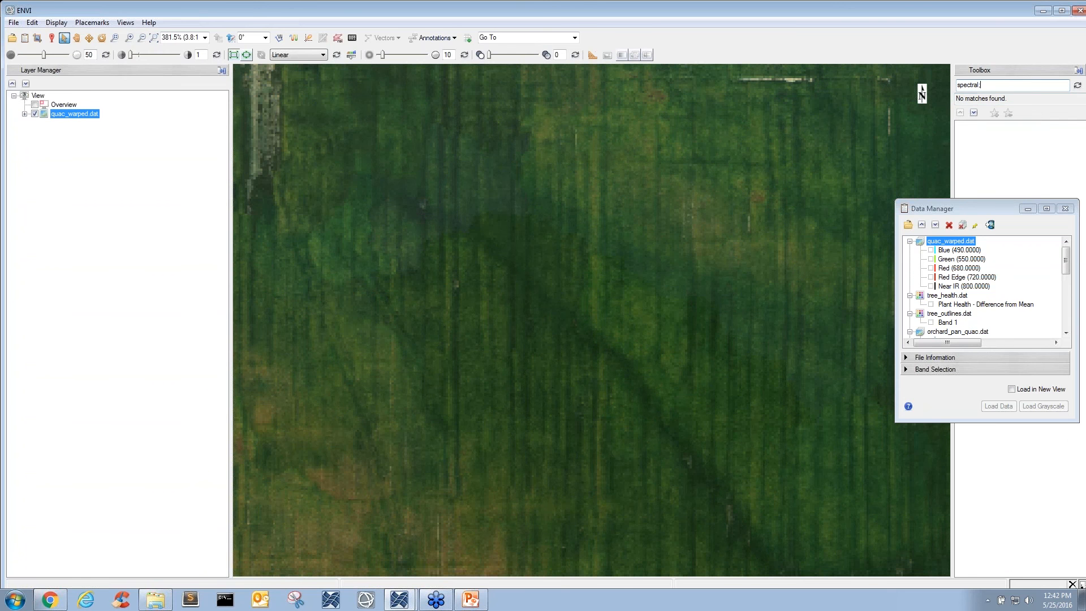
key("BackSpace")
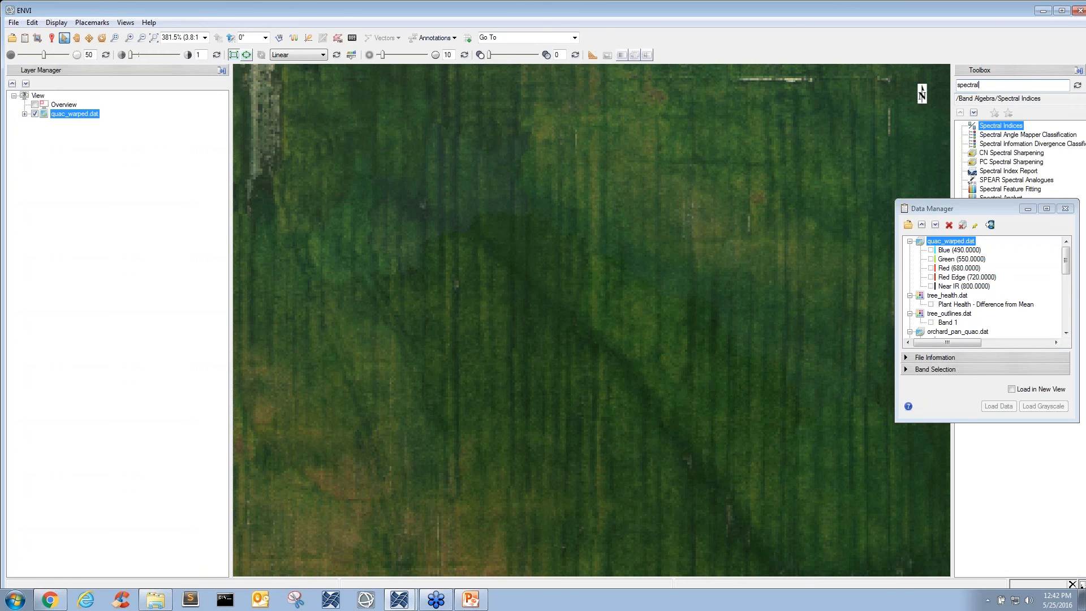
double_click(1013, 125)
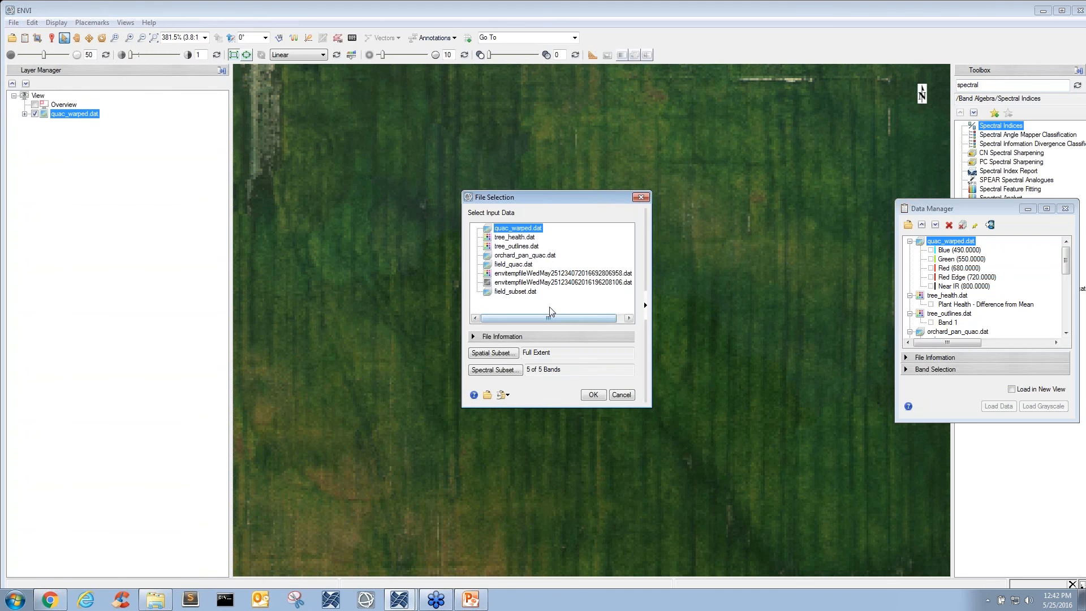
left_click(593, 395)
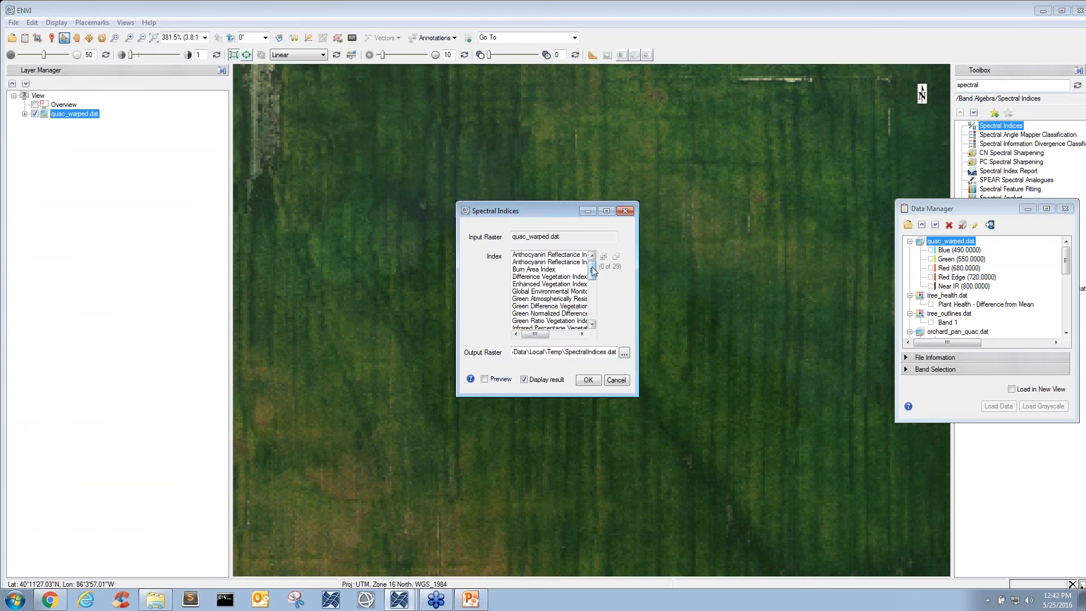
left_click_drag(593, 271, 591, 295)
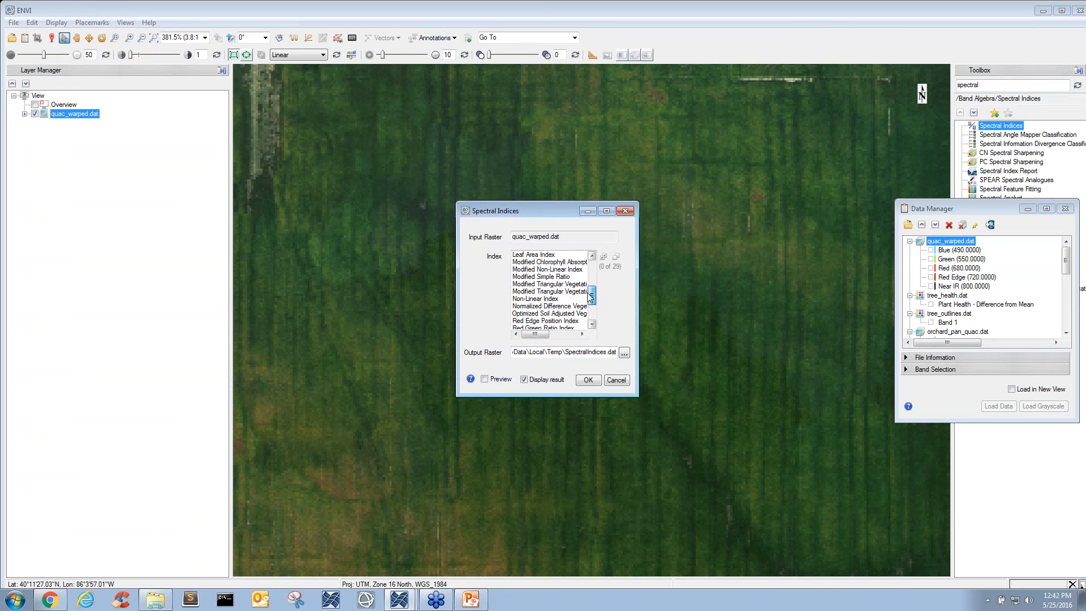
left_click(578, 306)
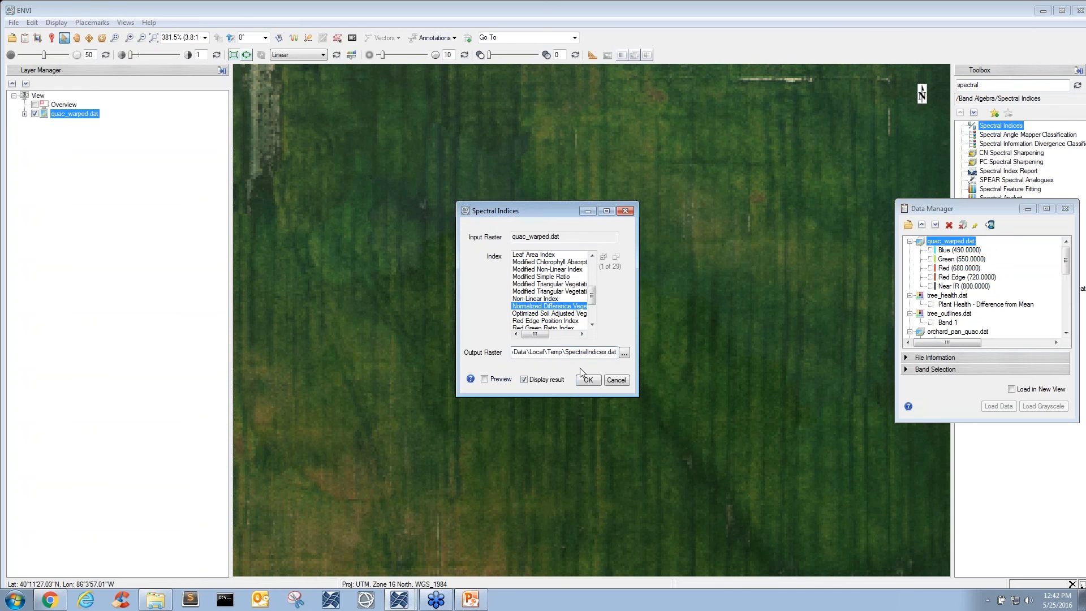
left_click(588, 379)
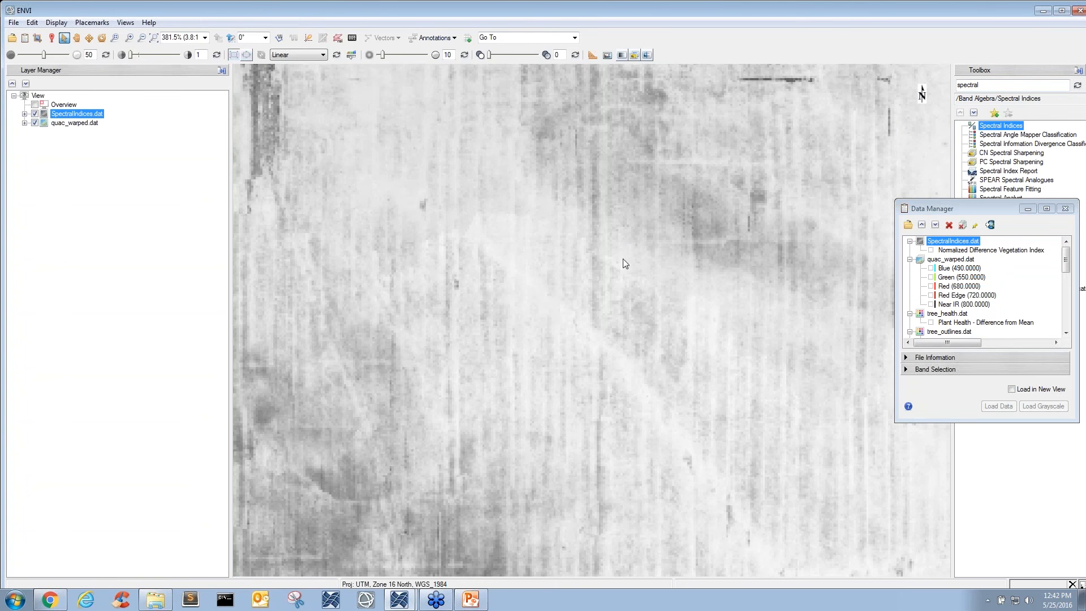
- Apply a blue-to-red rainbow color table to the SpectralIndices.dat layer and inspect the diagonal band through the field up close
right_click(98, 116)
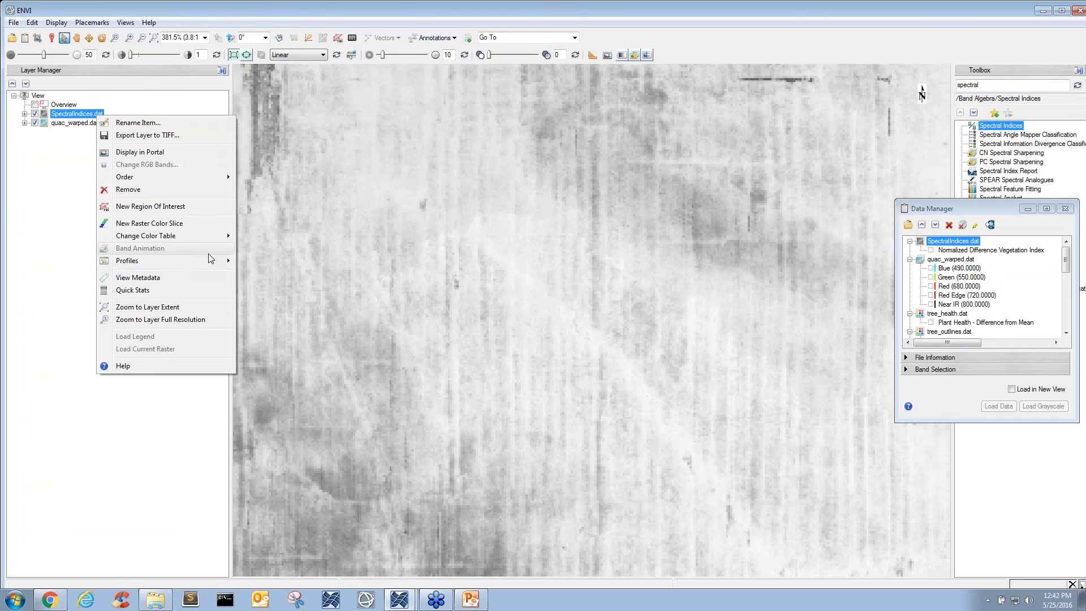
mouse_move(218, 236)
left_click(274, 286)
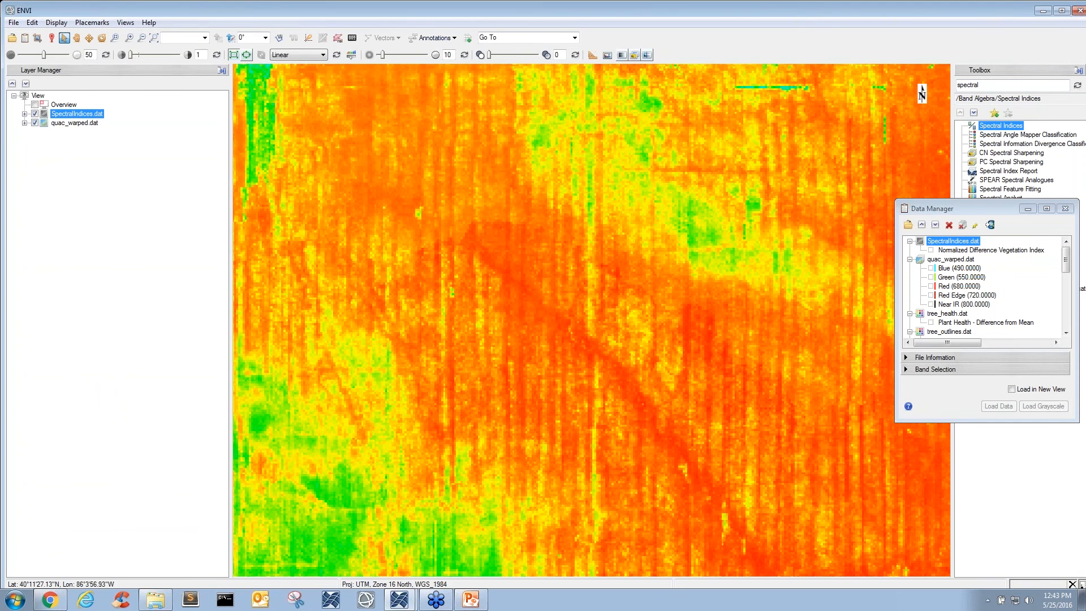
scroll(581, 287, "down", 2)
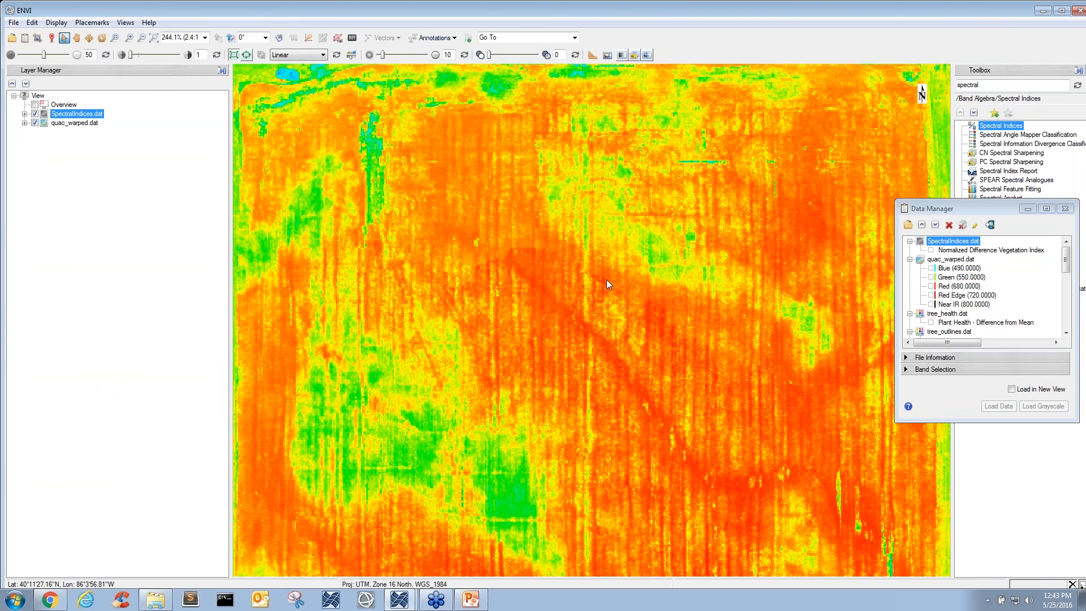
left_click_drag(606, 280, 581, 276)
scroll(480, 239, "up", 3)
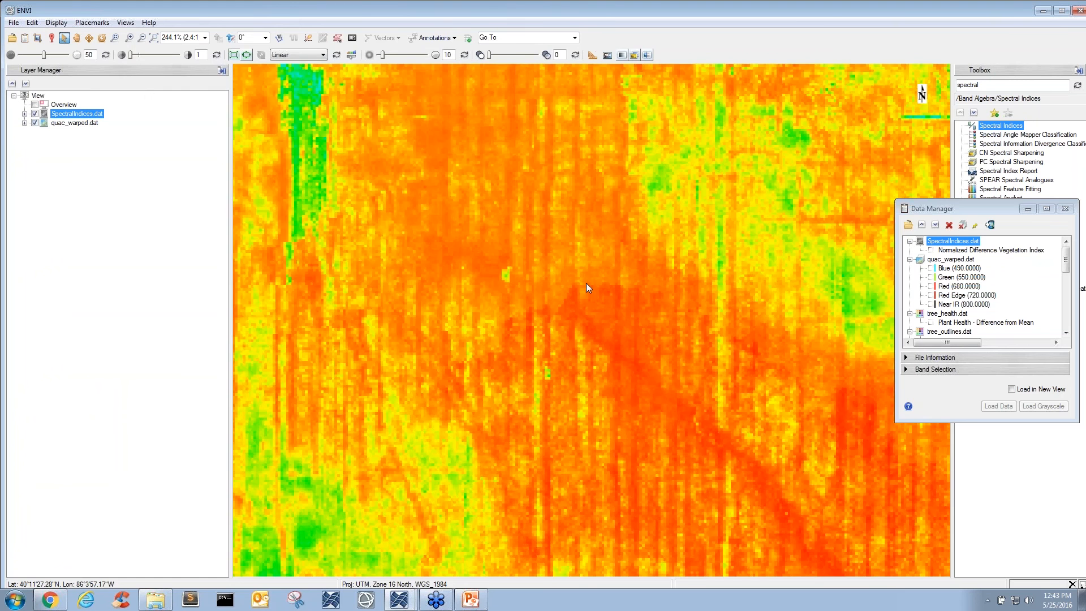
scroll(572, 289, "up", 3)
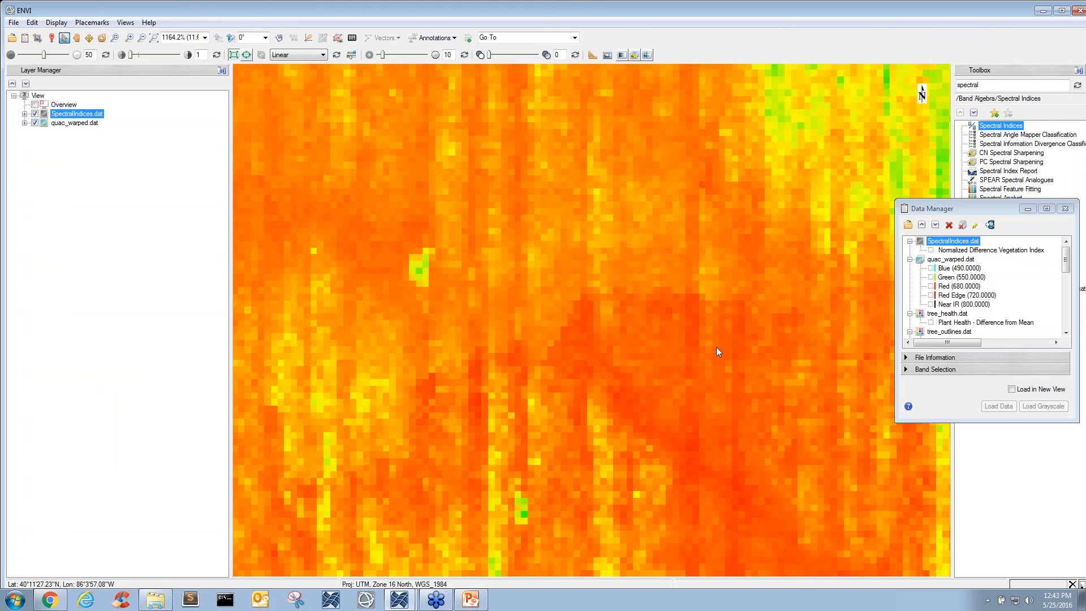
left_click_drag(716, 348, 502, 304)
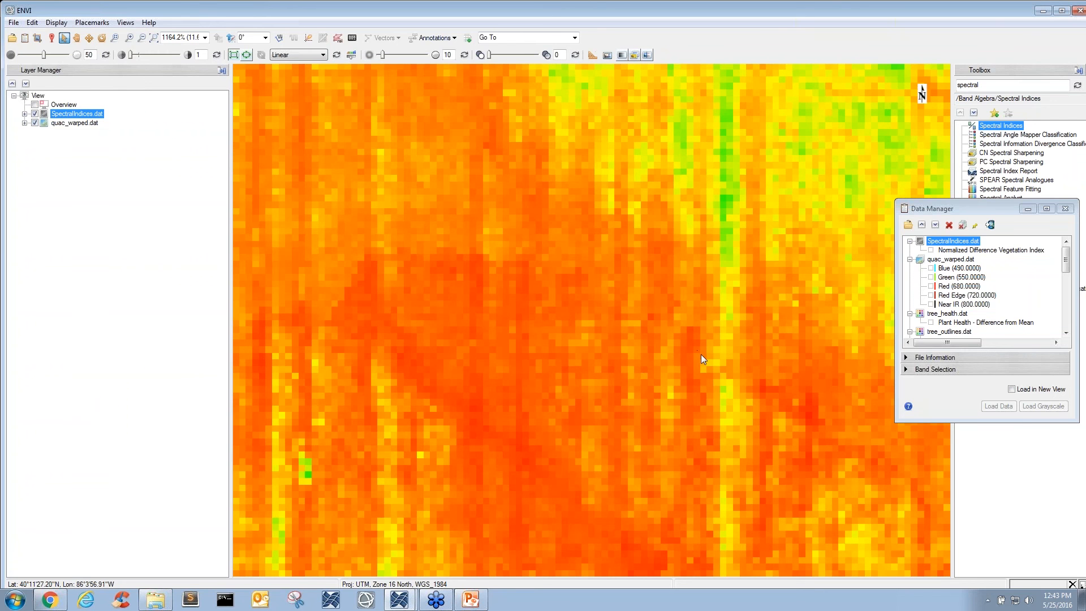
- Hide the SpectralIndices.dat layer and inspect the natural-color quac_warped.dat field in a wider view
scroll(711, 374, "down", 4)
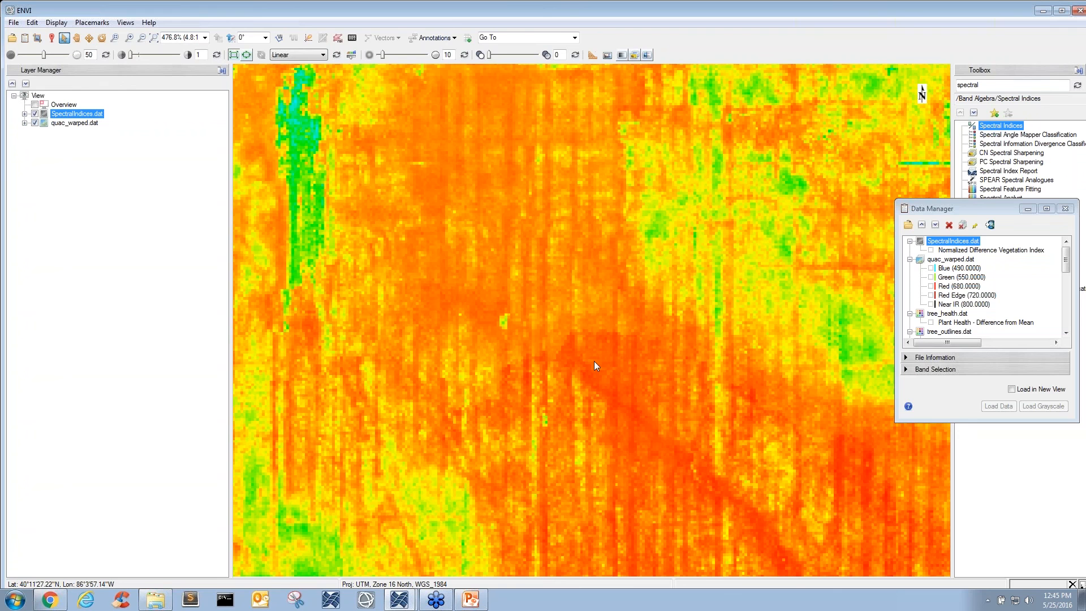
scroll(624, 316, "down", 5)
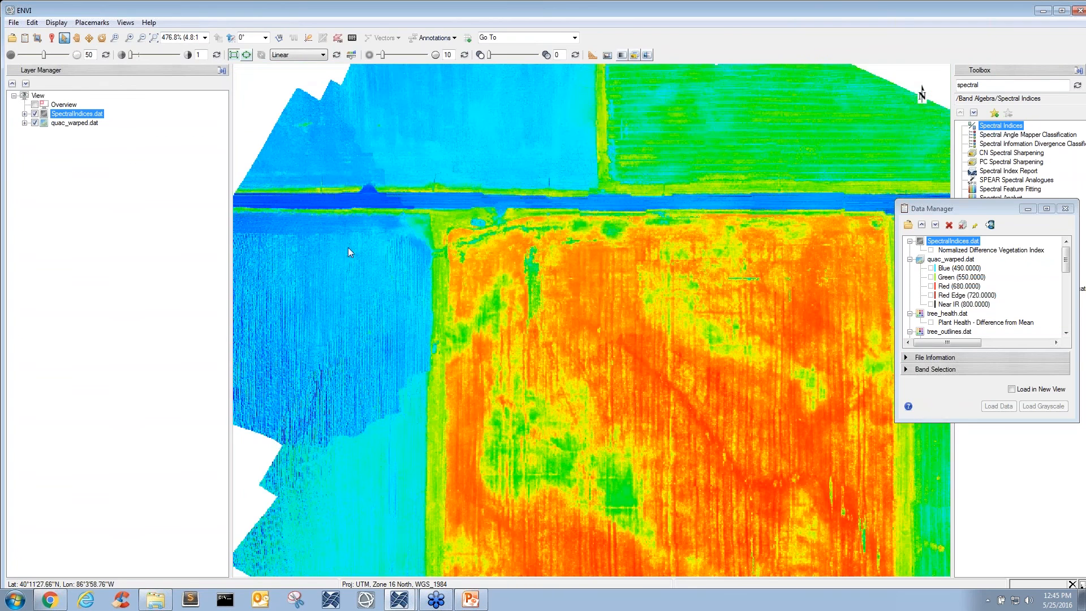
left_click(34, 113)
left_click_drag(502, 293, 462, 228)
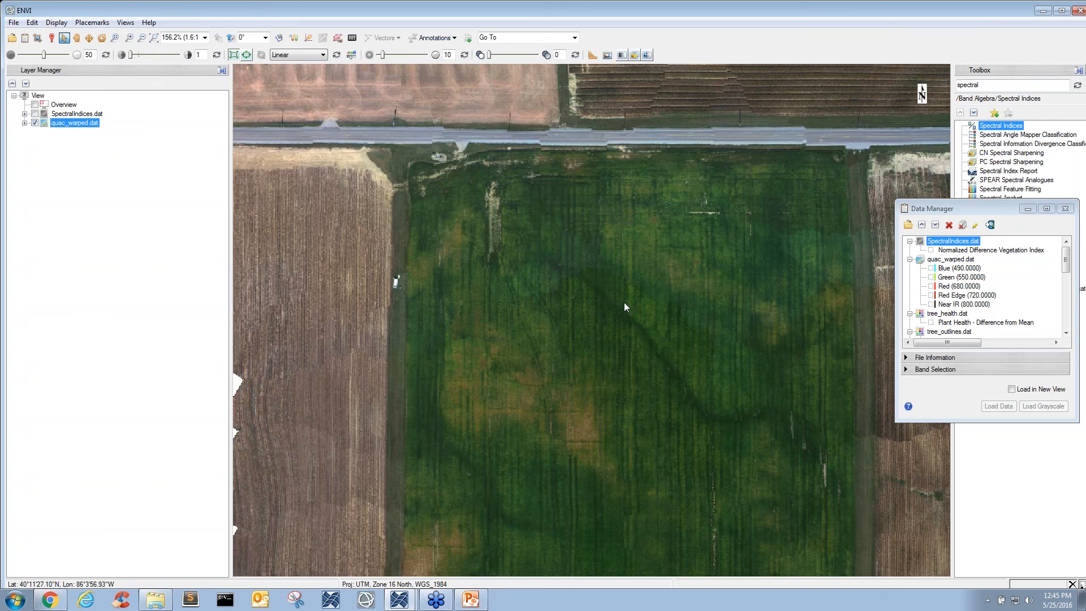
left_click_drag(626, 324, 596, 116)
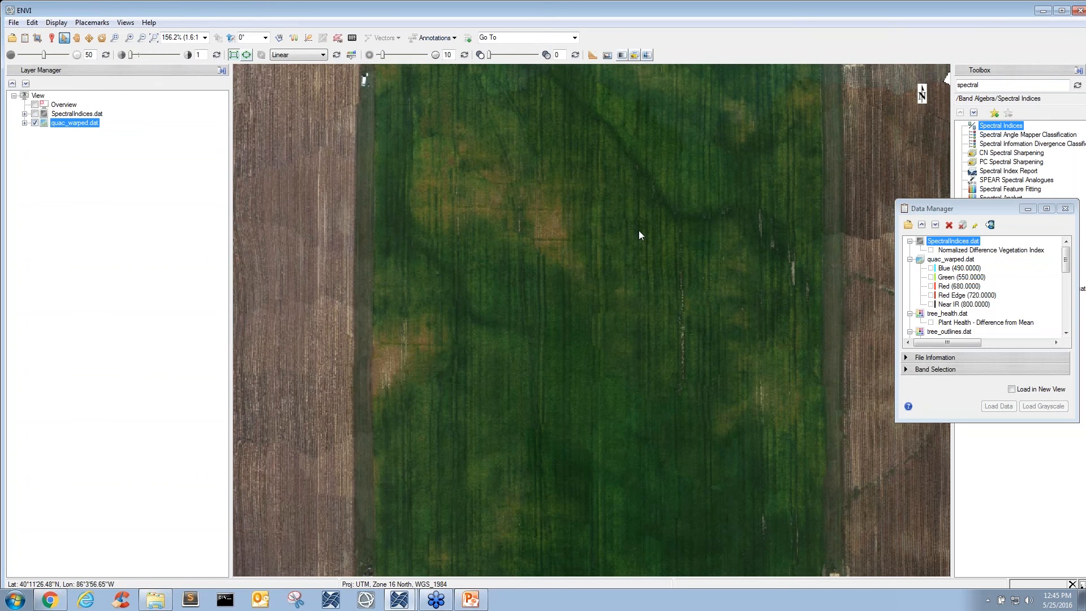